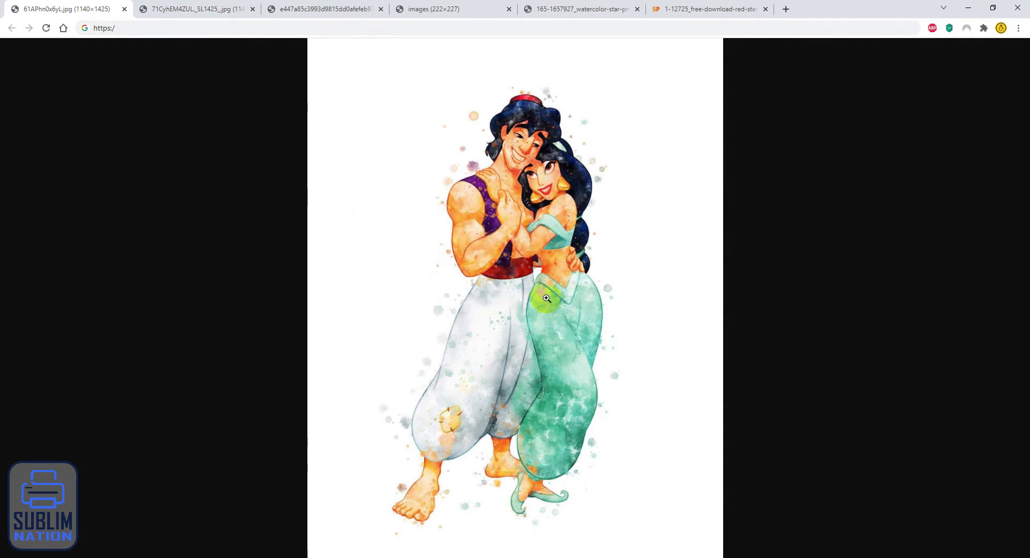
Review the source images open in the browser: the castle, genie, gold circle, watercolor star and red star pictures
click(203, 8)
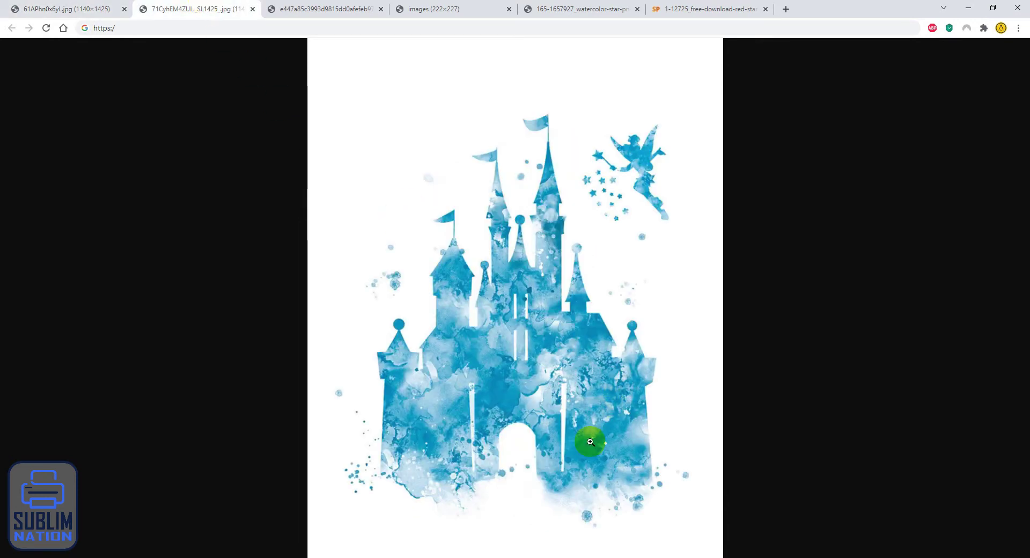
click(268, 8)
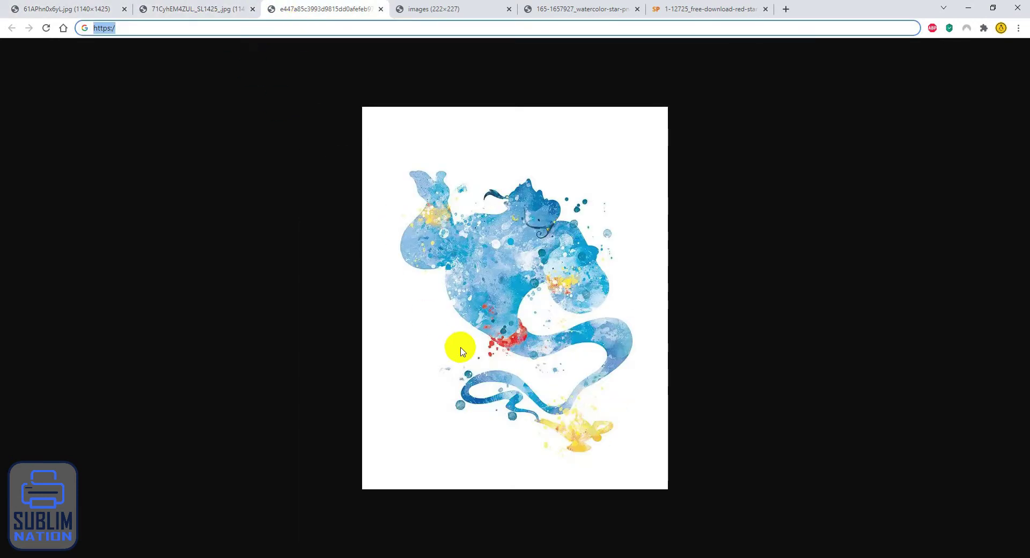
click(413, 7)
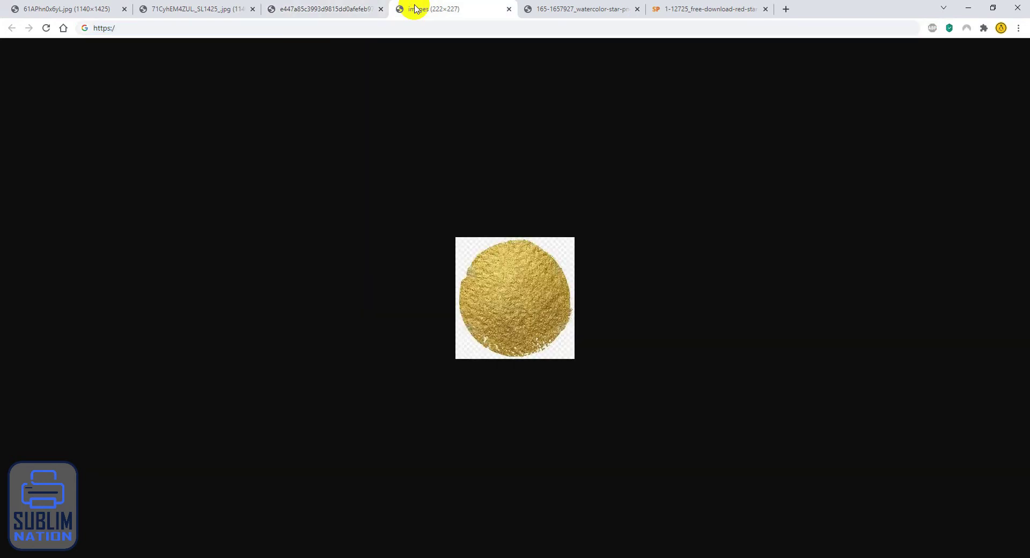
click(551, 4)
click(657, 9)
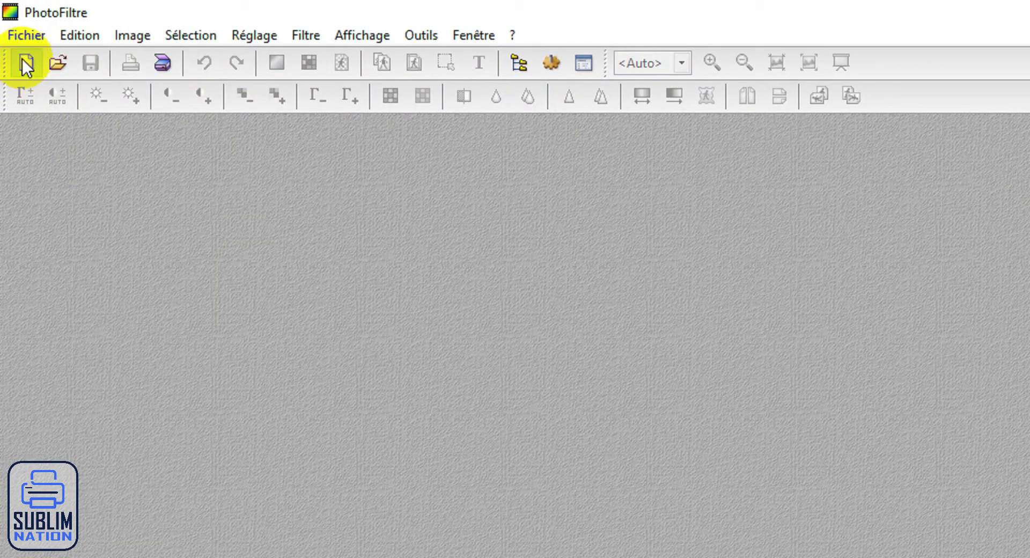
Start a new image in PhotoFiltre measured in cm, with a width of 18 and a height of 10
click(24, 62)
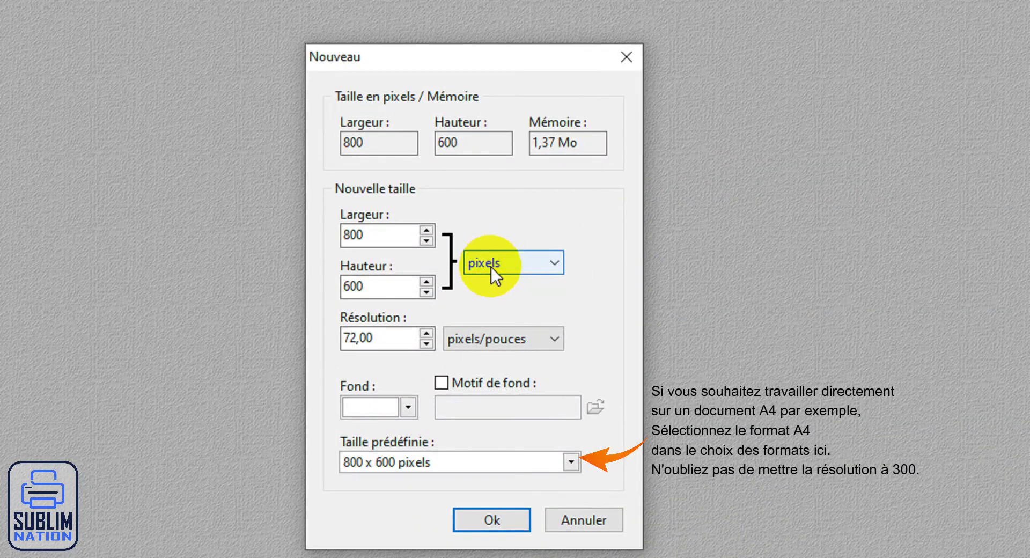
click(505, 262)
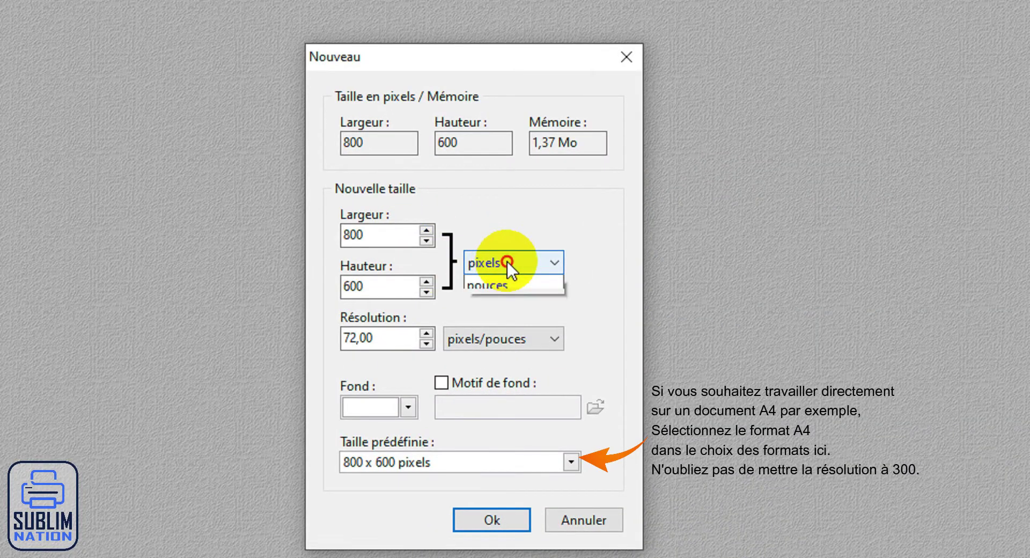
click(507, 298)
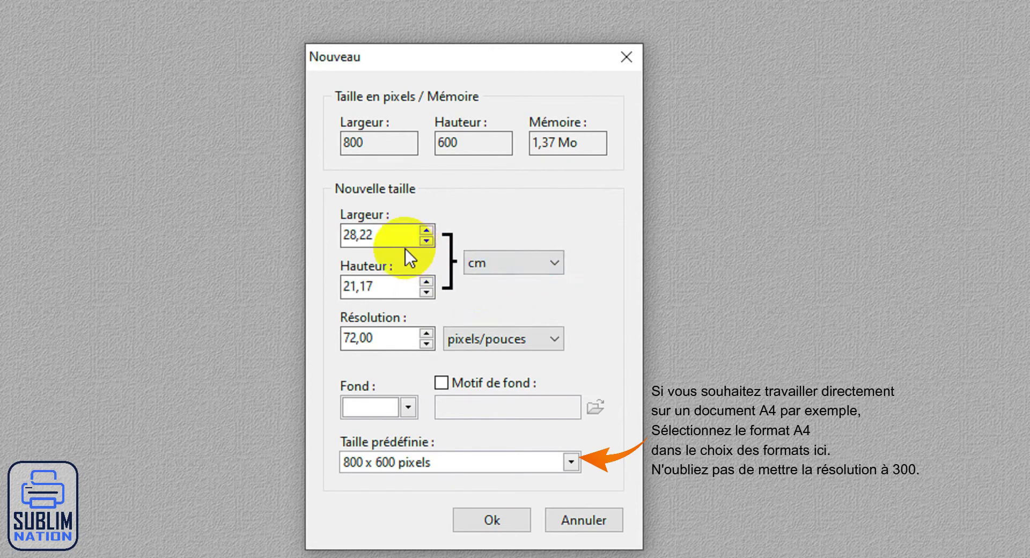
double_click(356, 236)
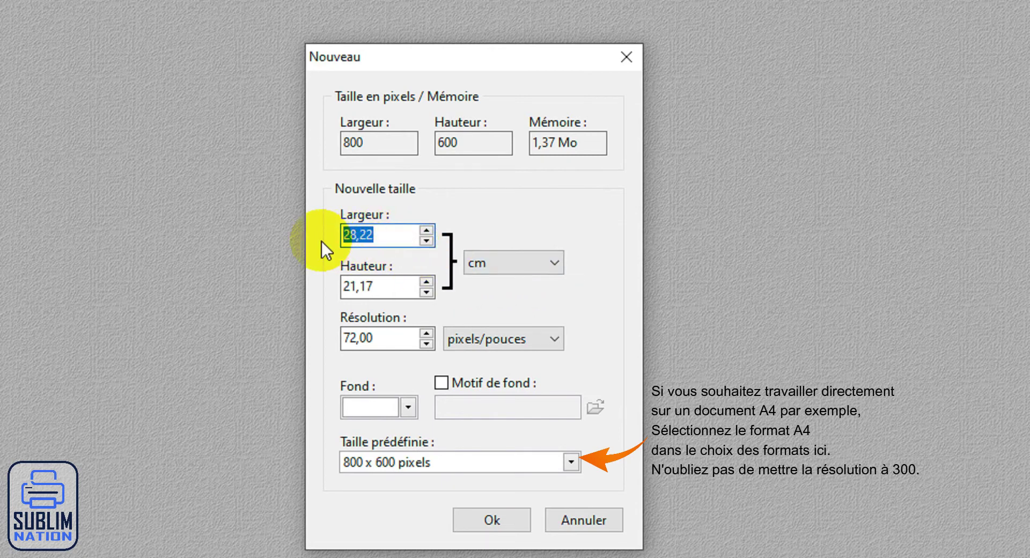
text(18)
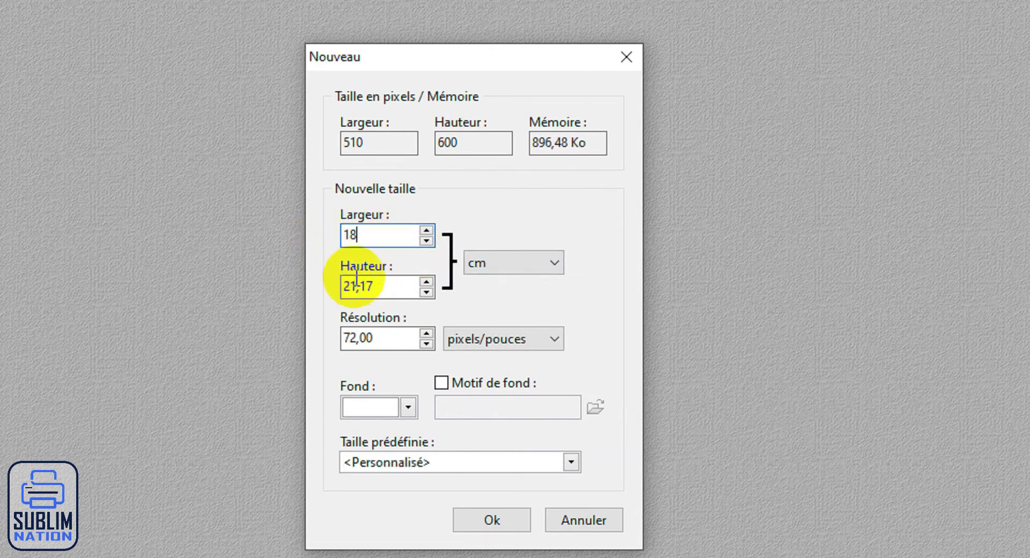
drag(375, 286, 315, 278)
text(10)
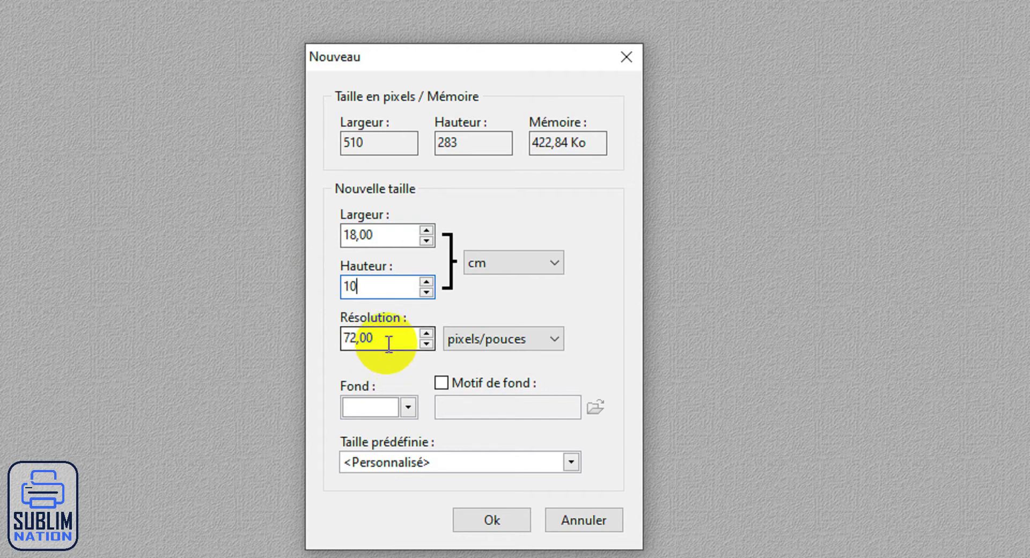
Set the new image's resolution to 300 pixels per inch and create it
double_click(365, 342)
drag(364, 343, 334, 347)
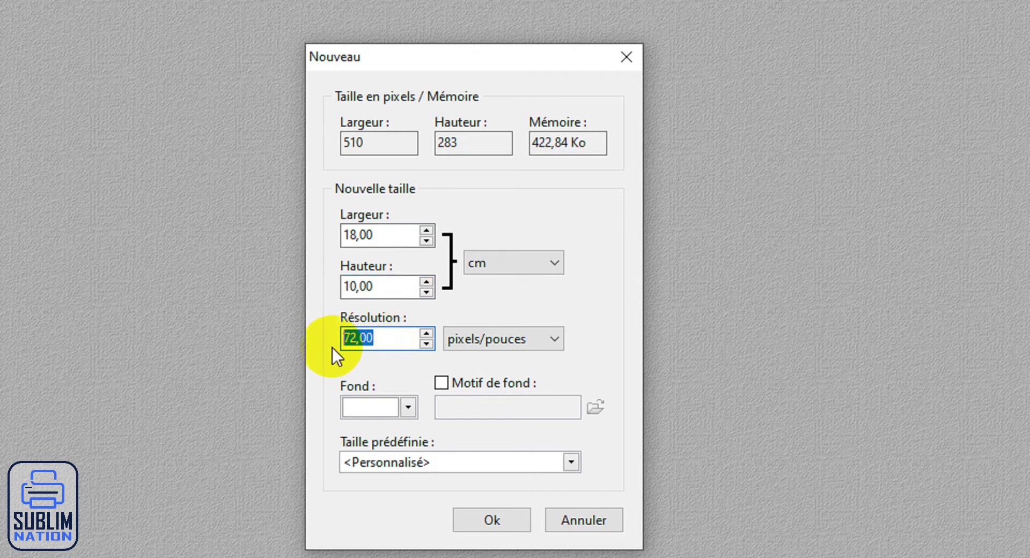
text(300)
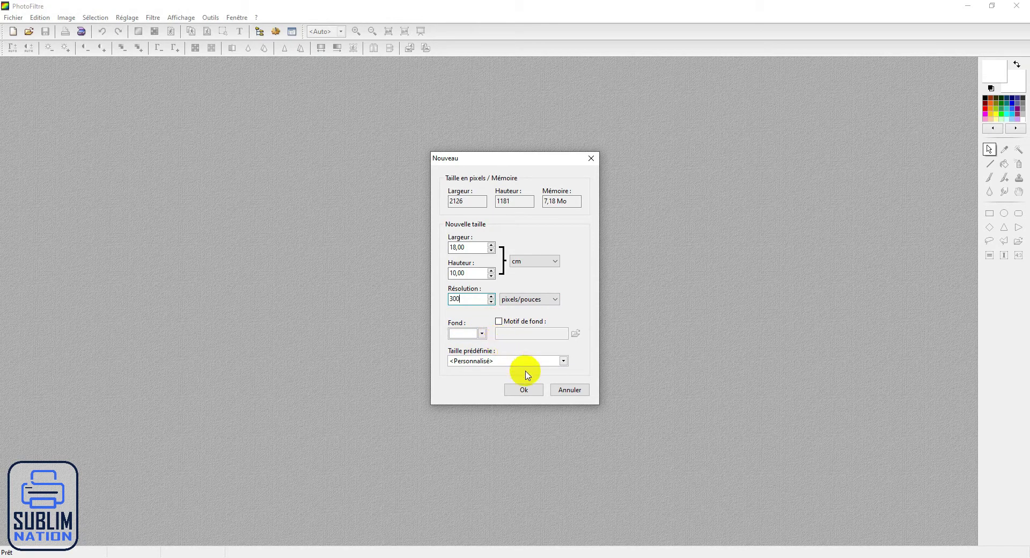
click(524, 389)
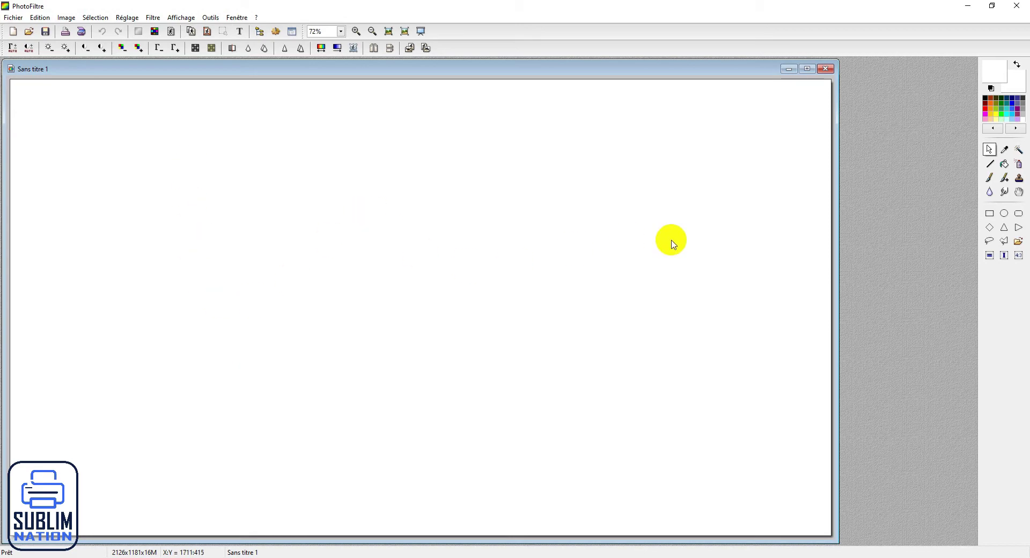
Copy the blue castle image from the browser and paste it into the blank PhotoFiltre document
key(alt+Tab)
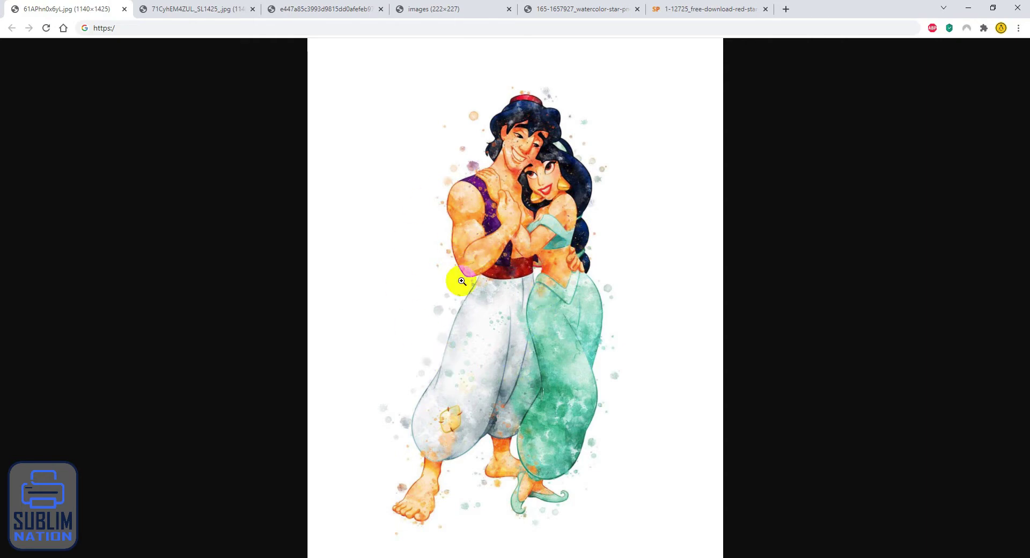
click(470, 219)
click(203, 9)
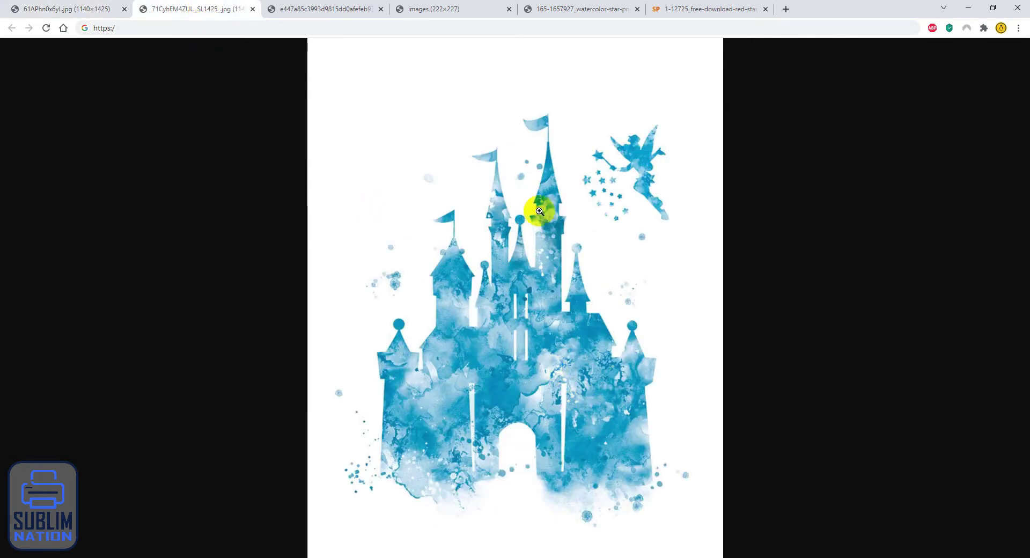
right_click(529, 345)
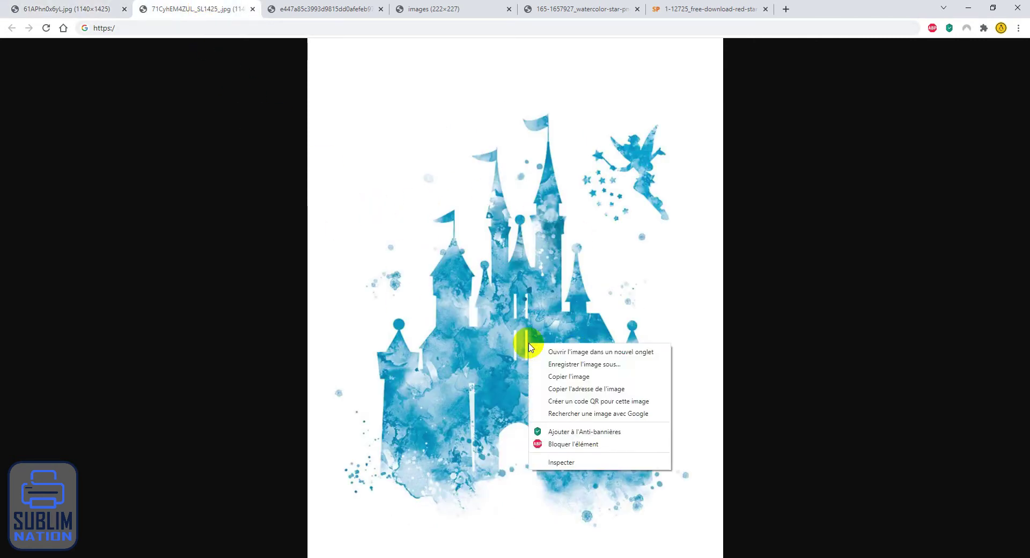
click(547, 377)
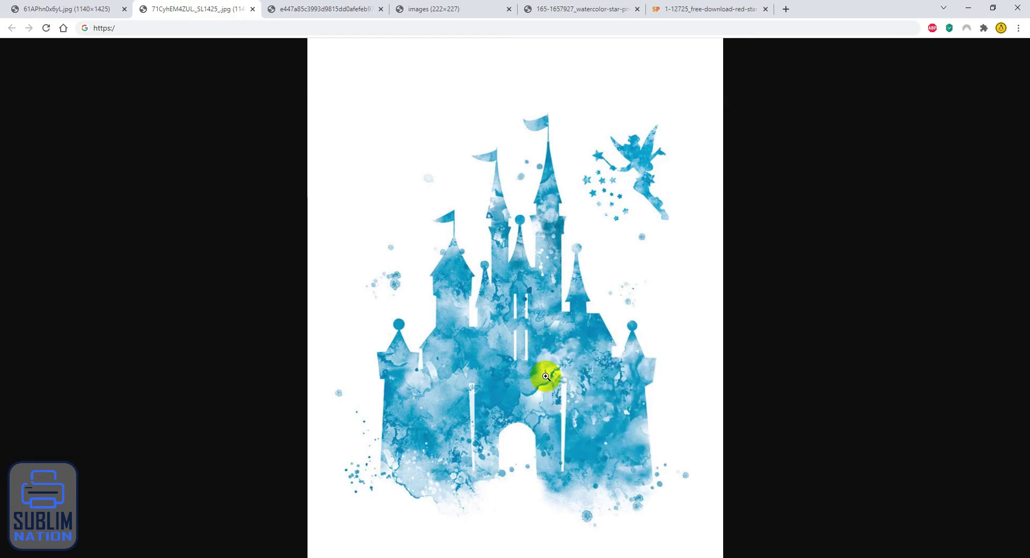
click(609, 557)
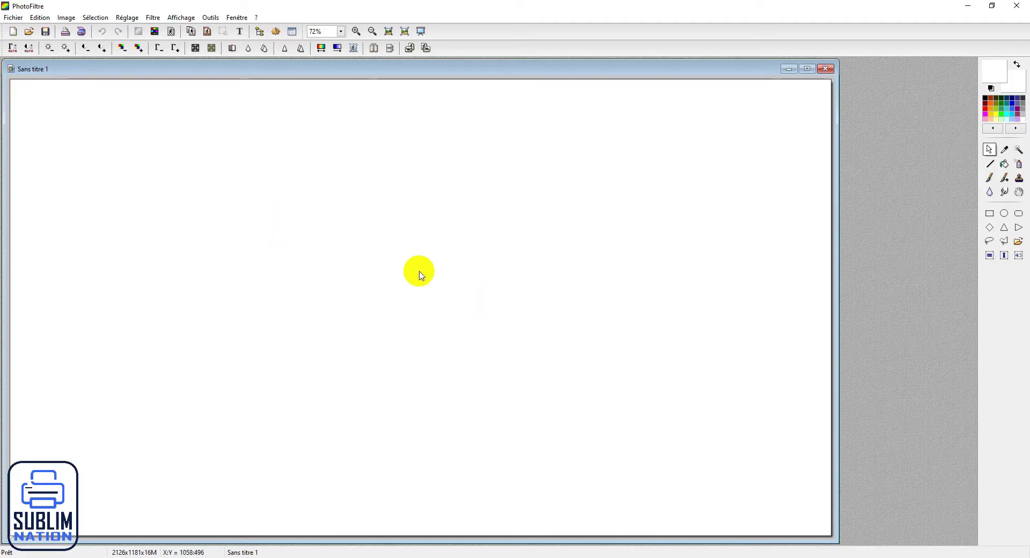
right_click(322, 164)
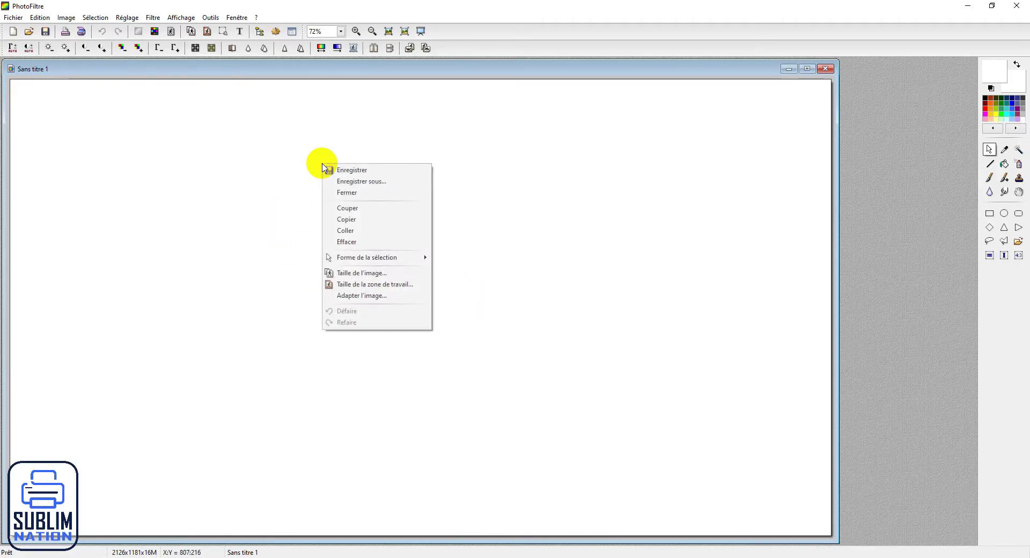
click(347, 230)
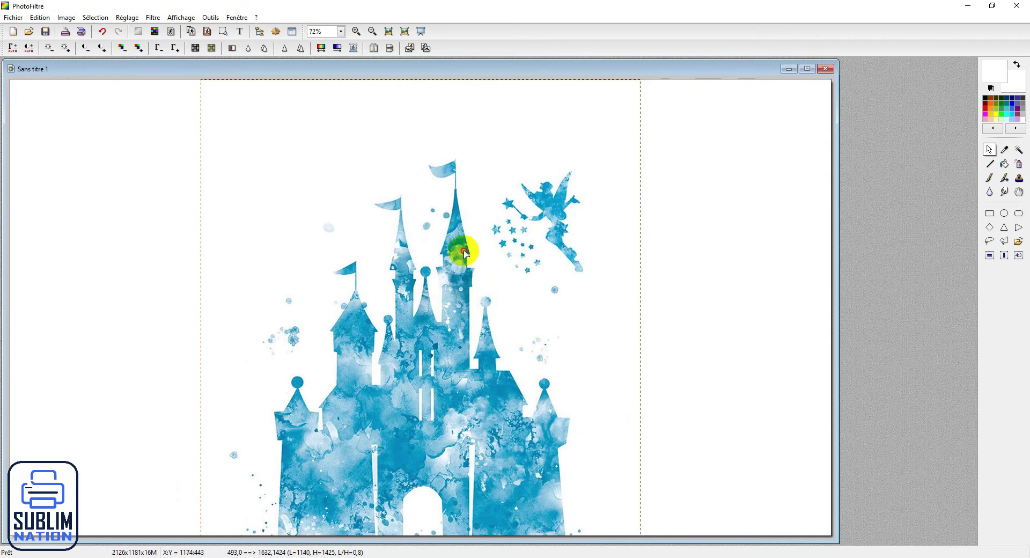
Scale the pasted castle proportionally to about 798 × 998 pixels, place it in the canvas's left half, and validate the paste
drag(457, 248, 384, 311)
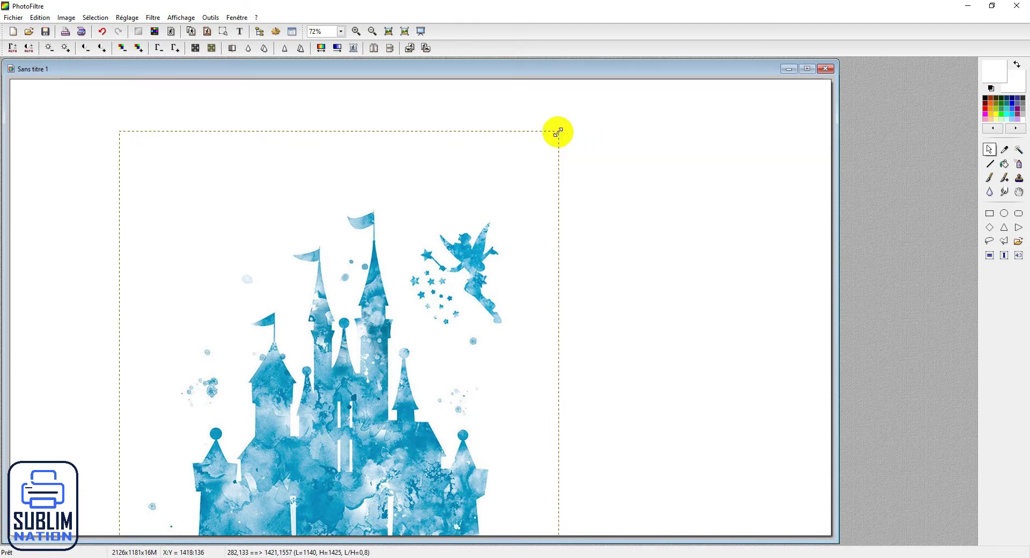
key(shift)
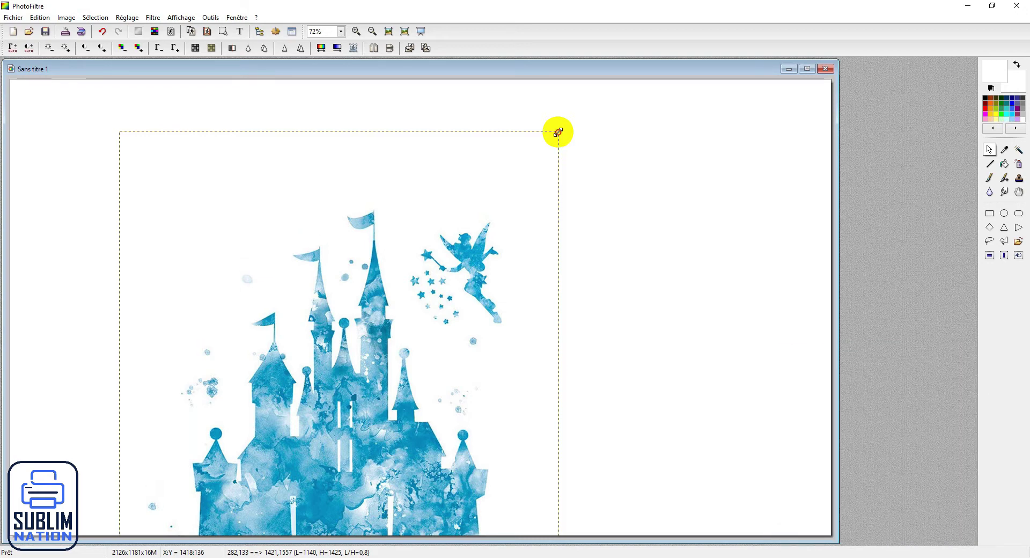
drag(557, 136, 428, 257)
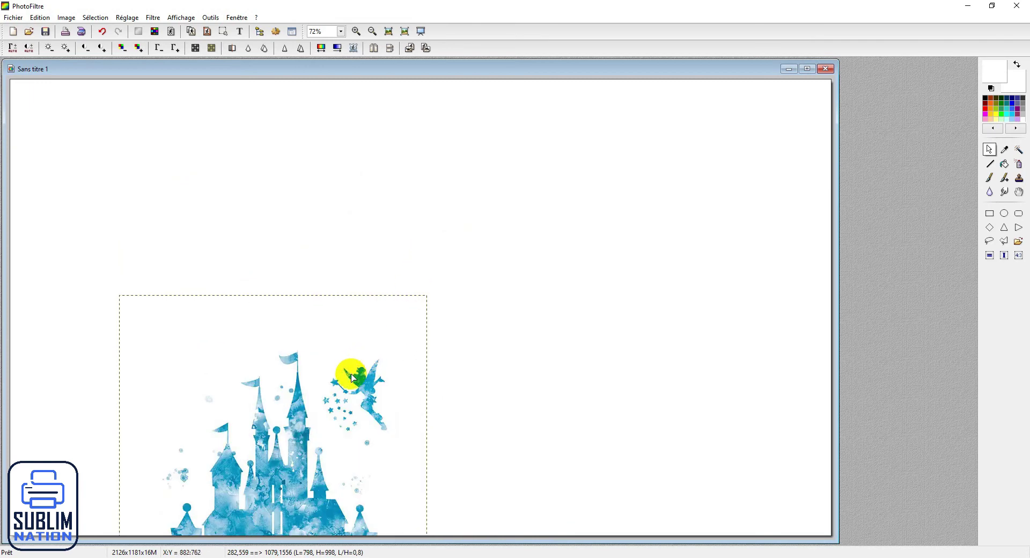
drag(350, 368, 317, 190)
mouse_move(330, 295)
mouse_down()
mouse_move(306, 228)
mouse_move(337, 296)
mouse_up()
right_click(287, 288)
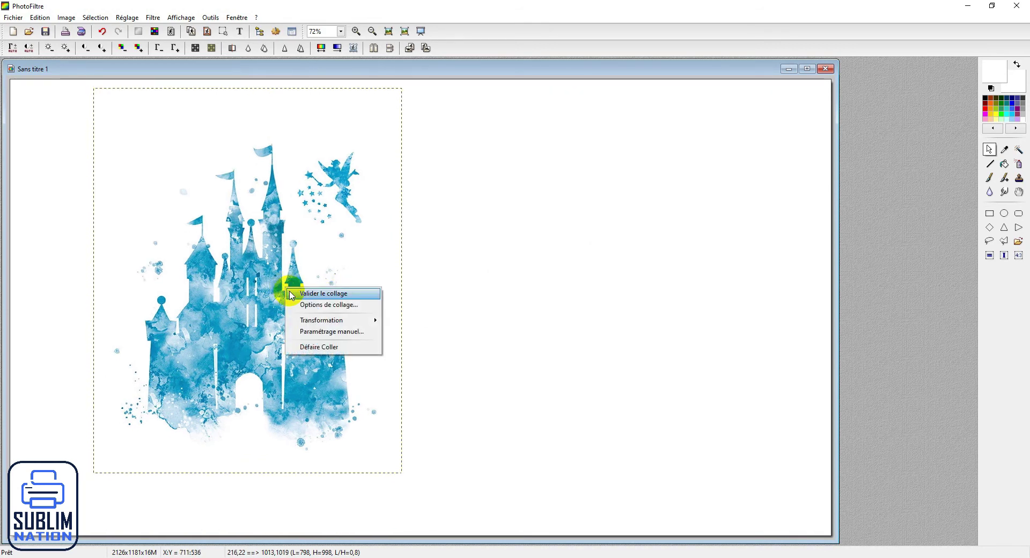
click(288, 291)
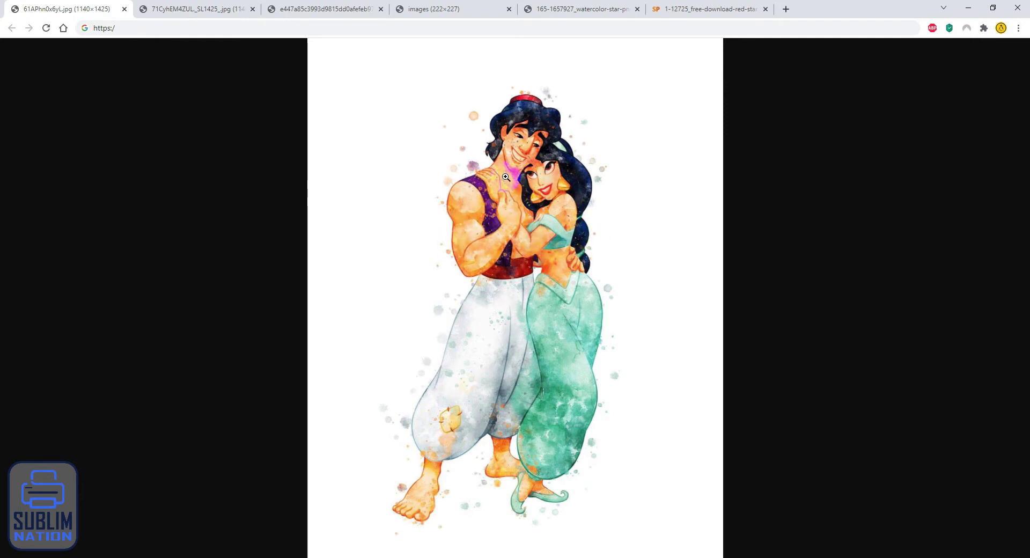
Copy the Aladdin and Jasmine image from the browser and paste it into the castle document in PhotoFiltre
right_click(533, 221)
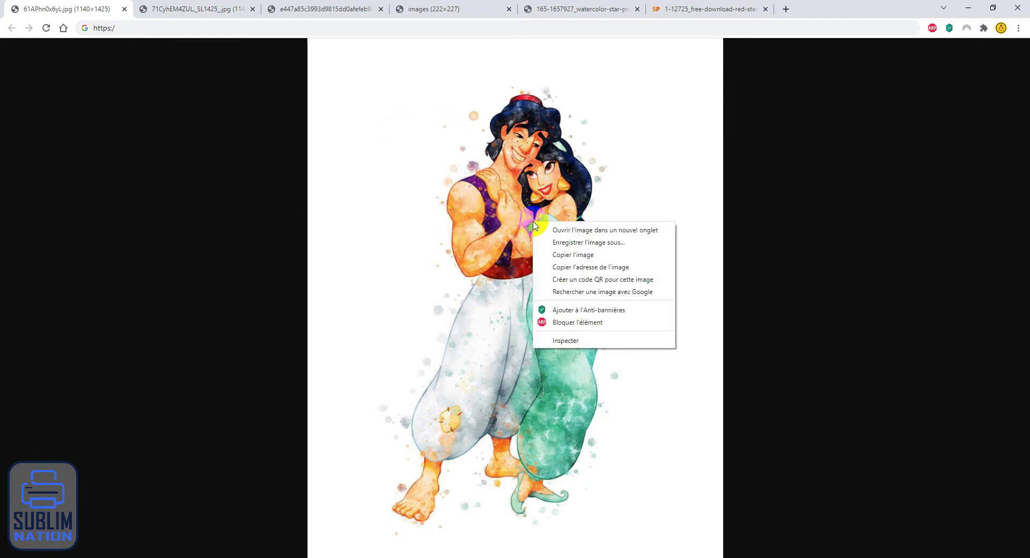
click(546, 255)
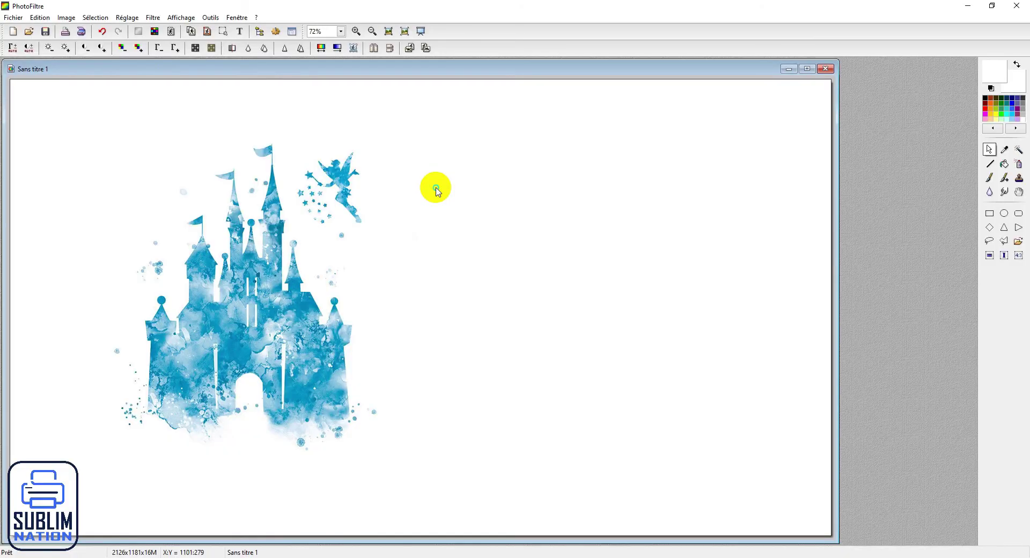
right_click(436, 190)
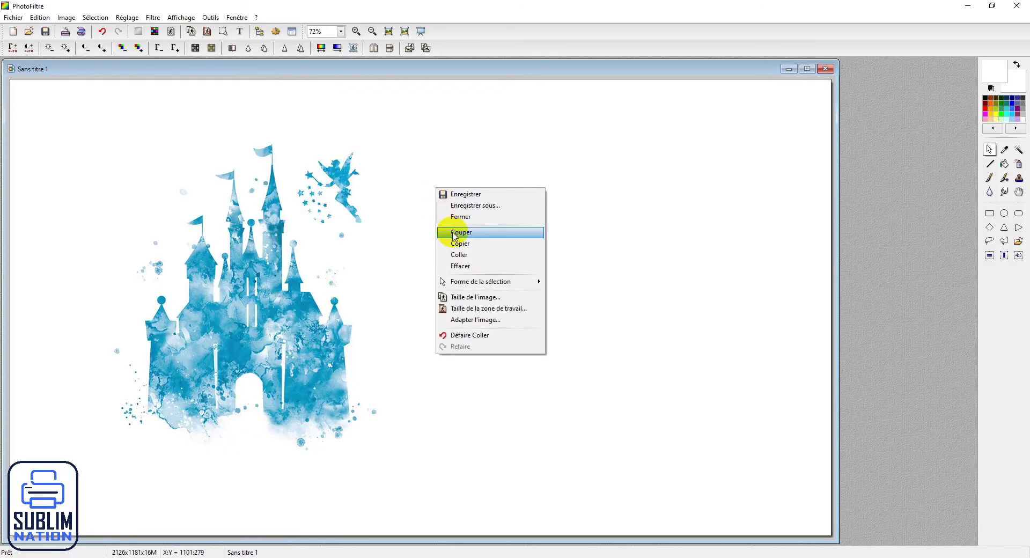
click(459, 256)
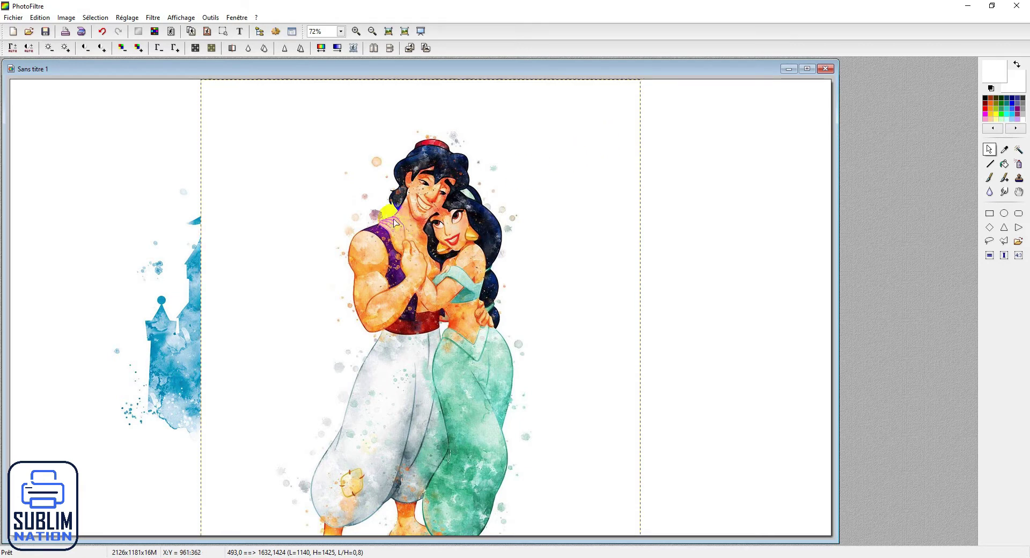
Make white transparent in the pasted Aladdin and Jasmine image, with a tolerance of 10
right_click(274, 247)
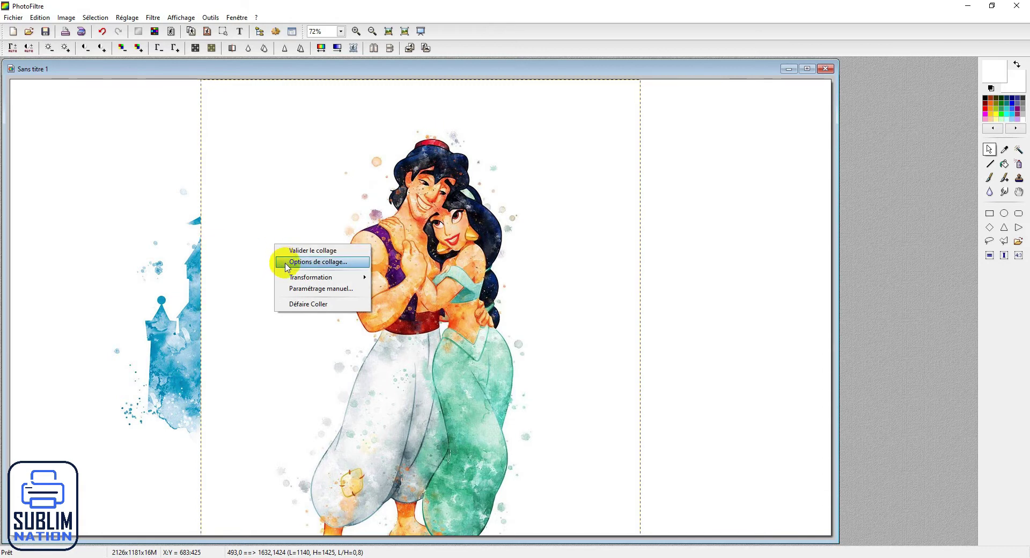
click(286, 263)
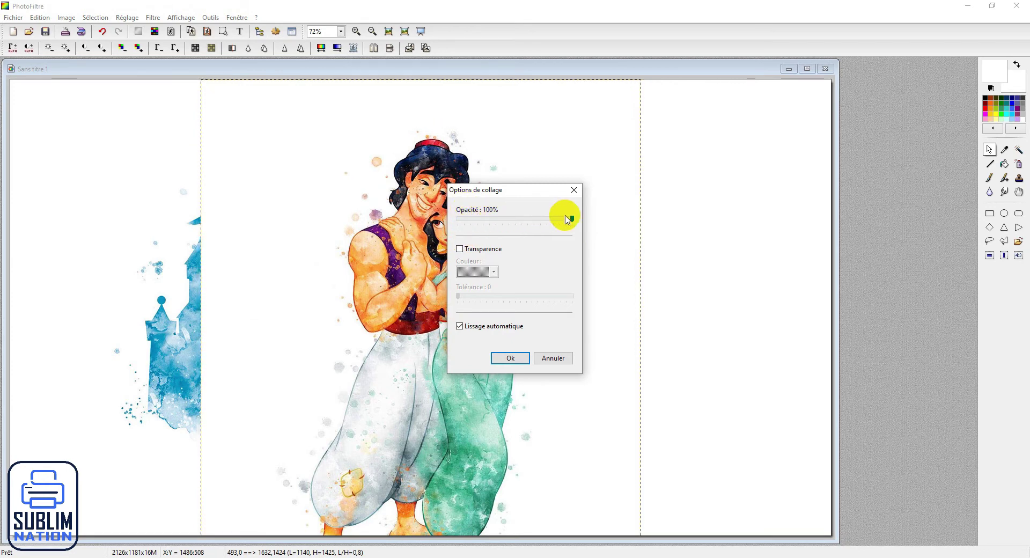
click(460, 249)
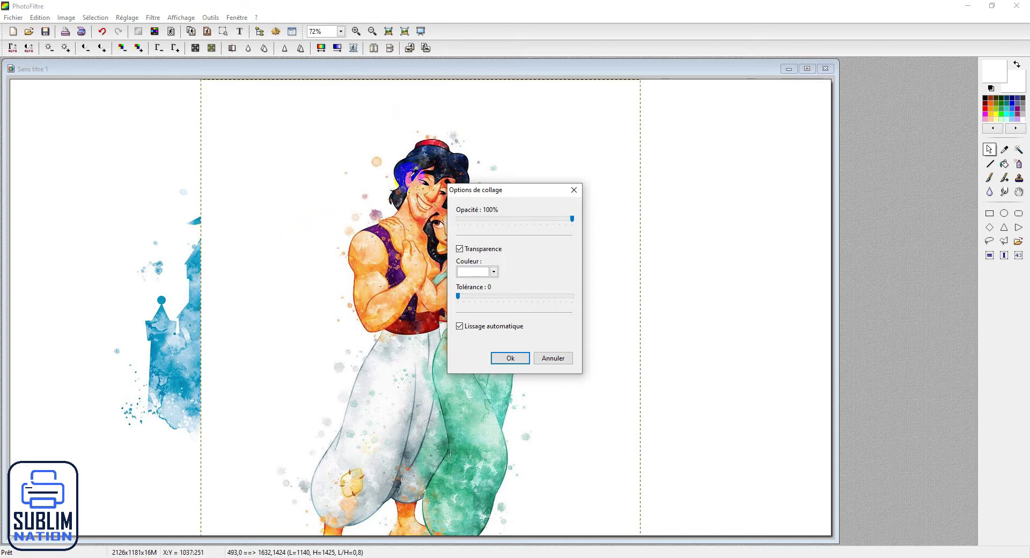
click(431, 307)
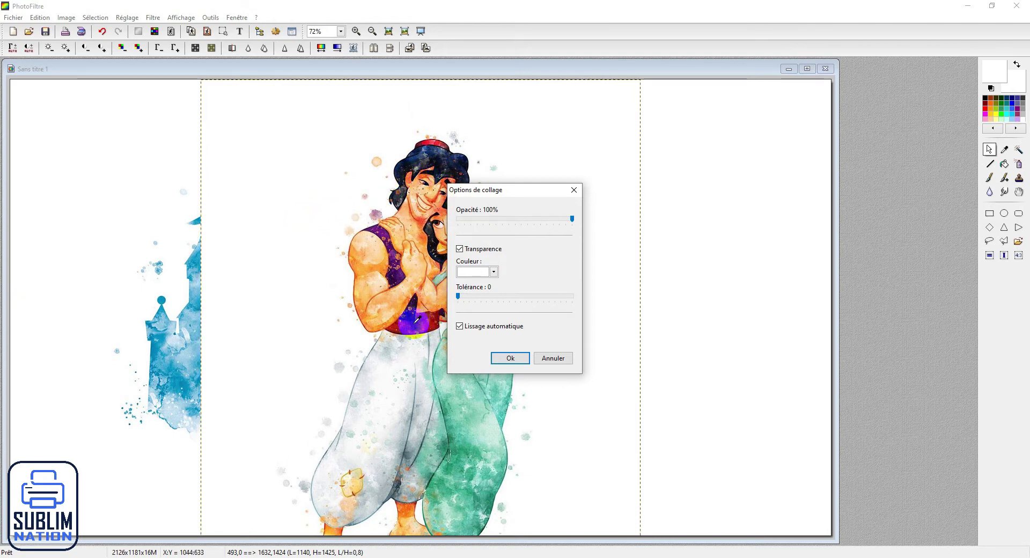
click(427, 320)
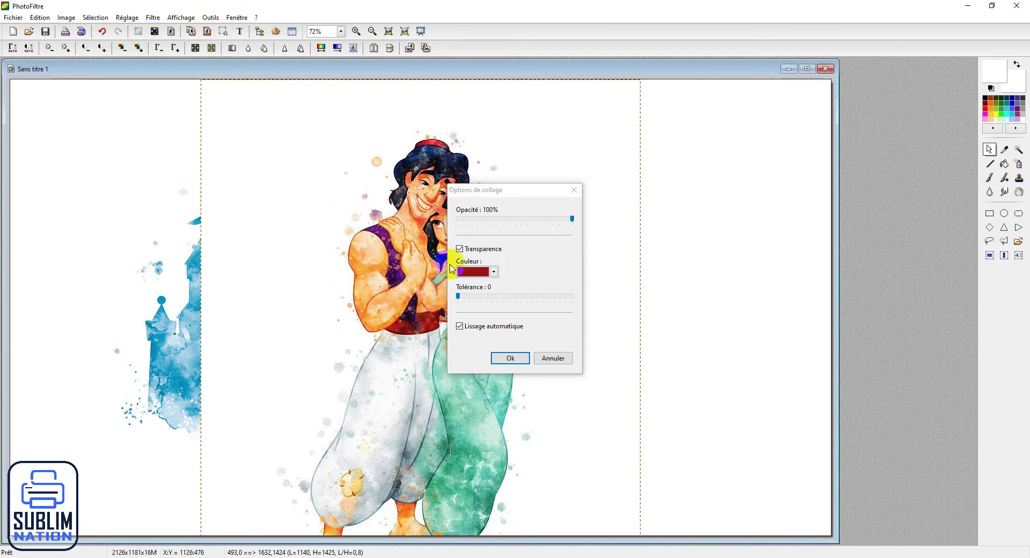
click(444, 324)
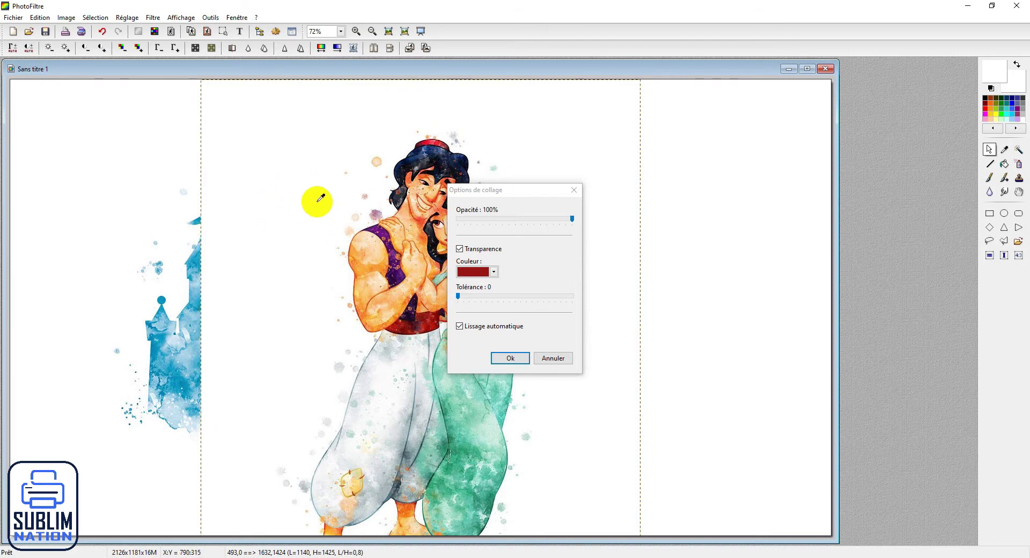
click(299, 216)
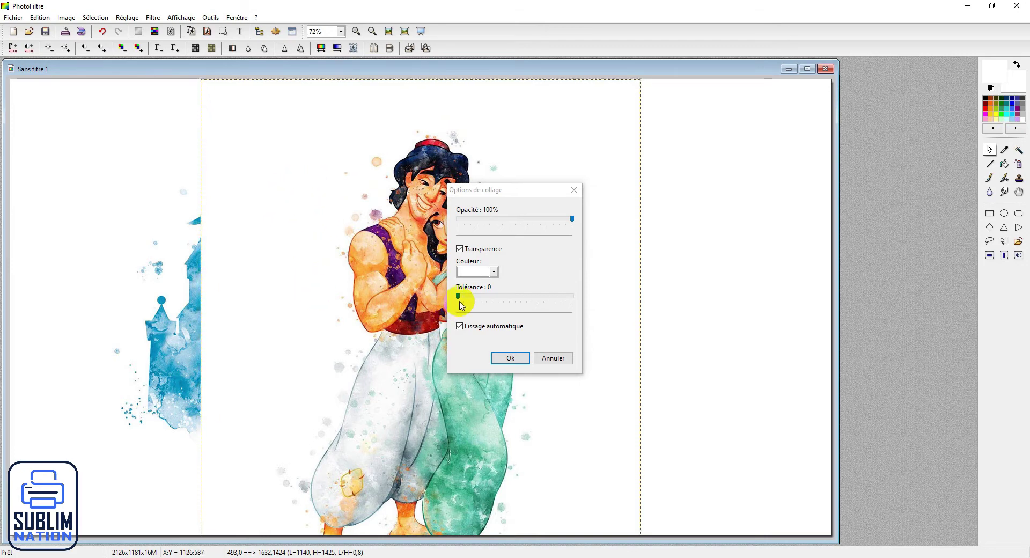
drag(459, 296, 469, 298)
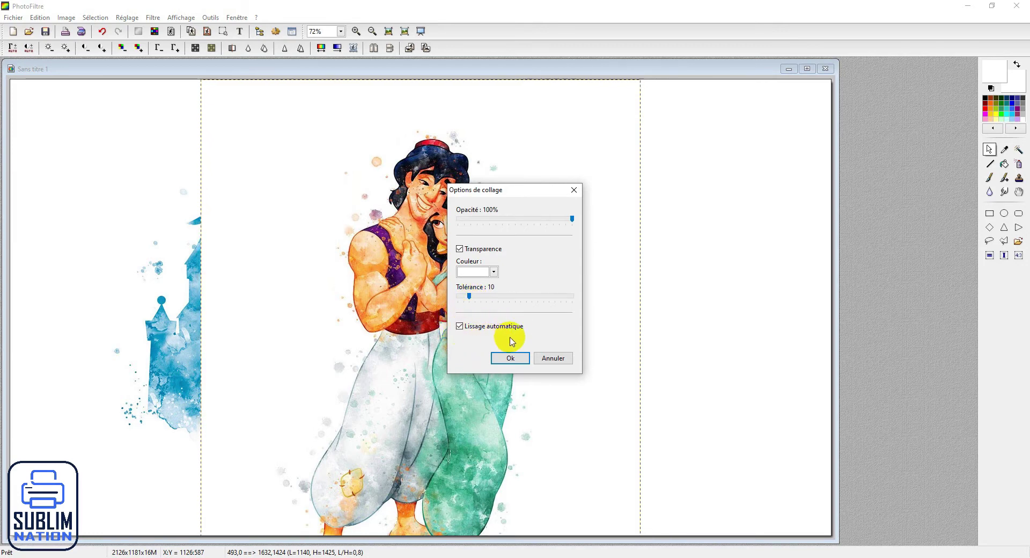
click(507, 357)
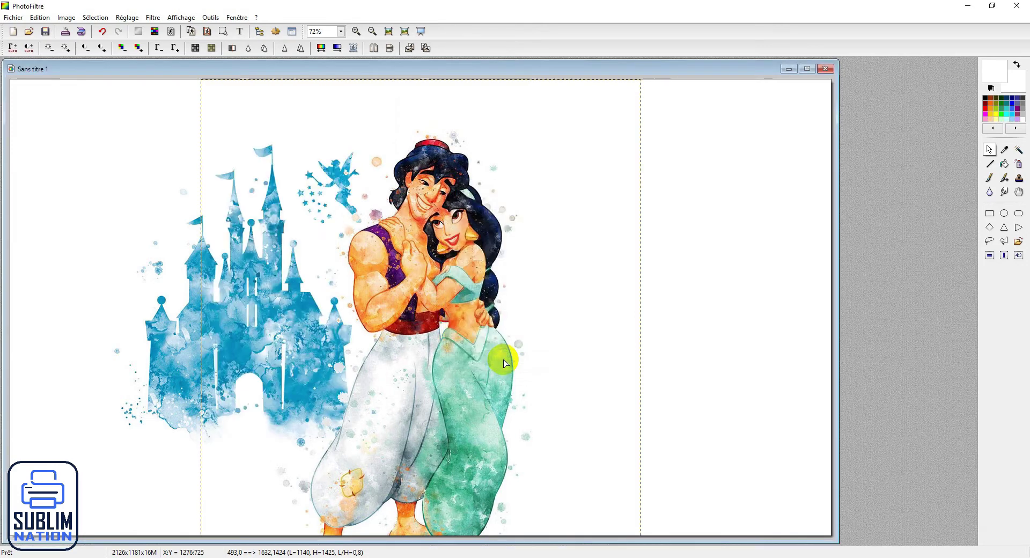
Move the pasted couple over the castle and reduce its white transparency tolerance to 4
drag(487, 418, 432, 401)
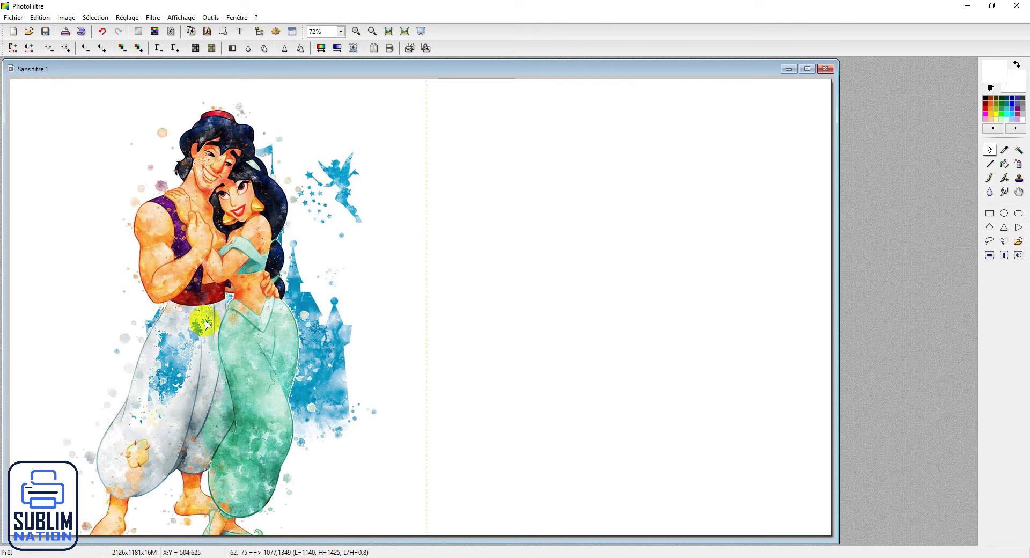
right_click(269, 334)
click(277, 349)
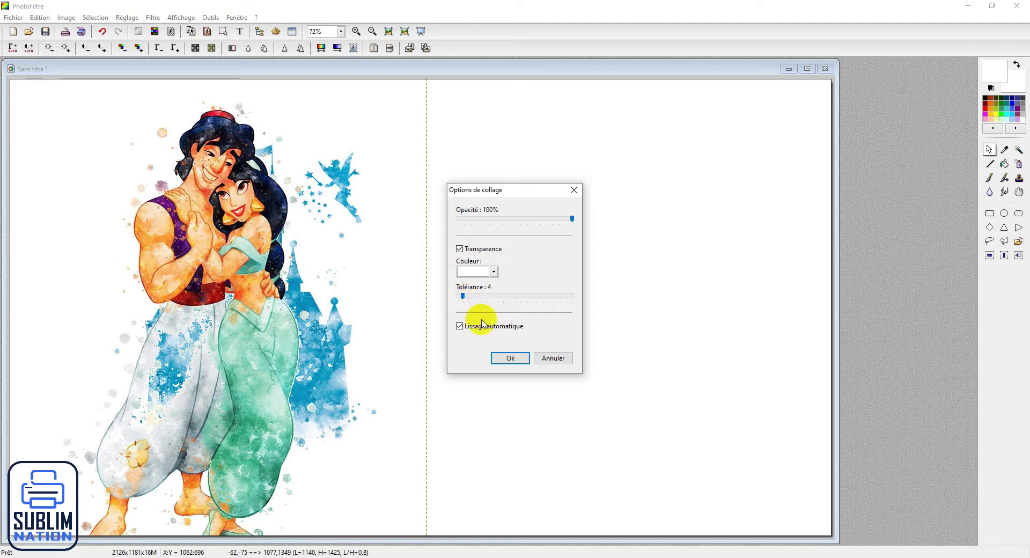
click(507, 358)
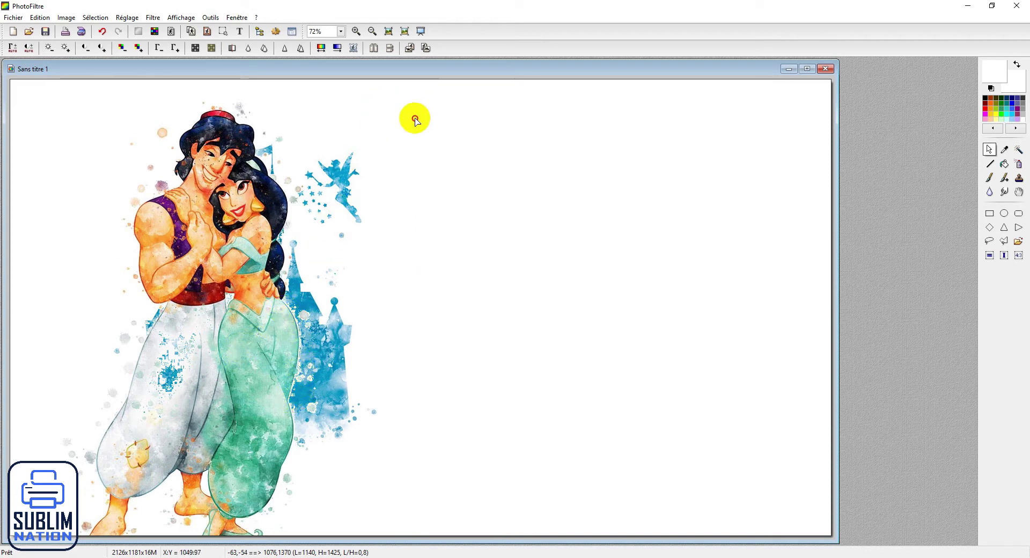
Scale the couple proportionally to about 776 × 970 pixels, place it overlapping the castle's left side, and validate the paste
drag(411, 132, 405, 156)
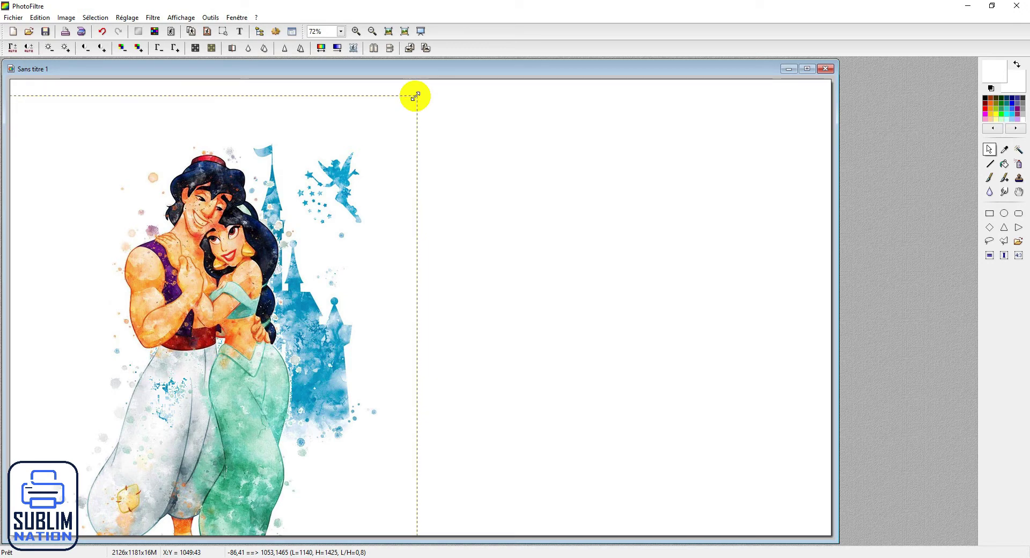
drag(416, 96, 294, 212)
drag(248, 342, 238, 277)
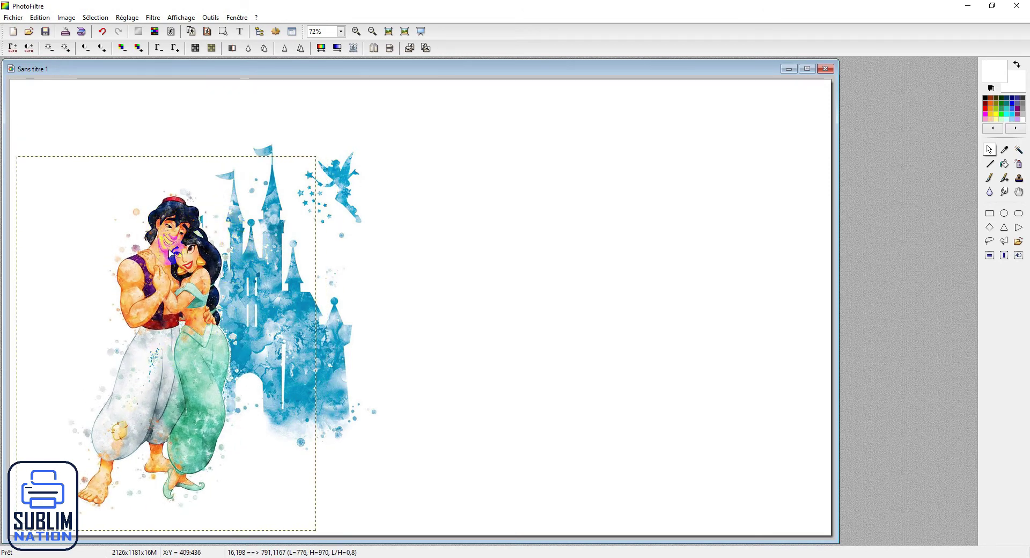
right_click(200, 320)
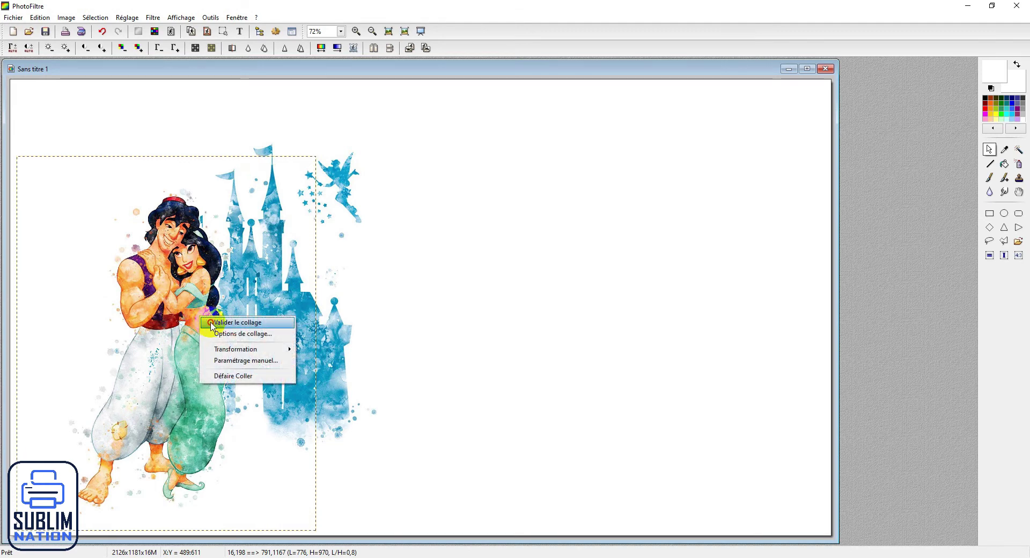
click(214, 323)
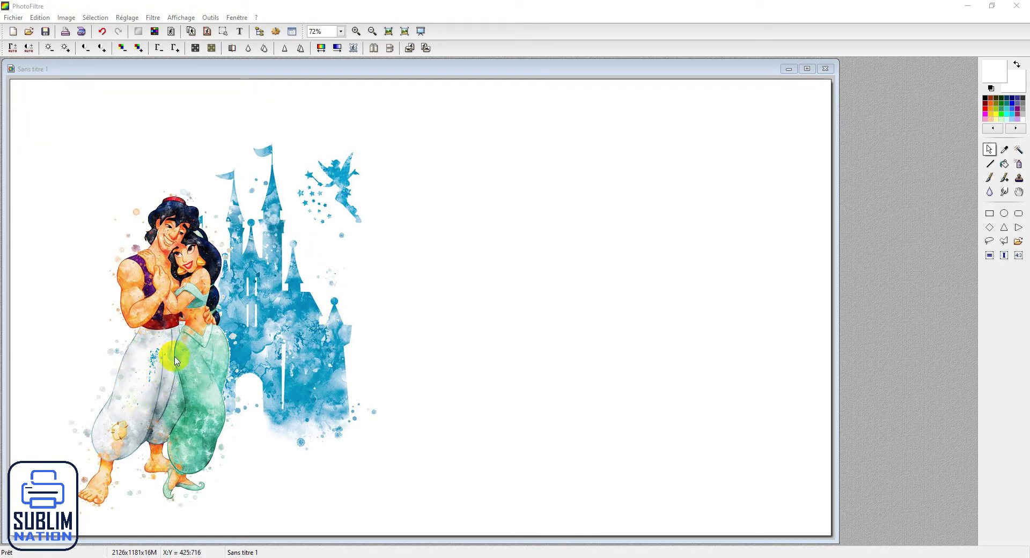
Paint over the blue castle spots showing through Aladdin's trousers with a white round brush of radius 7
scroll(163, 379, up, 3)
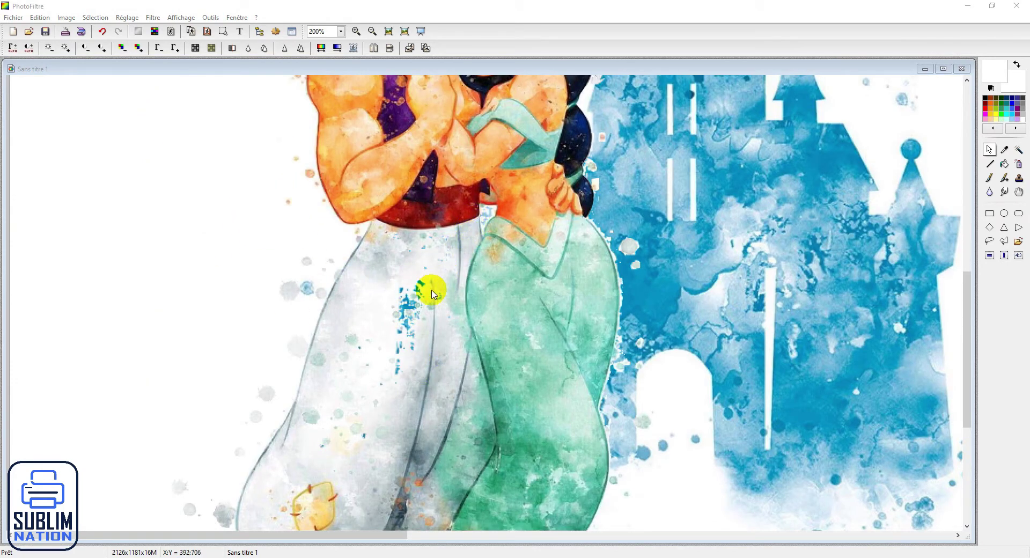
scroll(429, 298, up, 1)
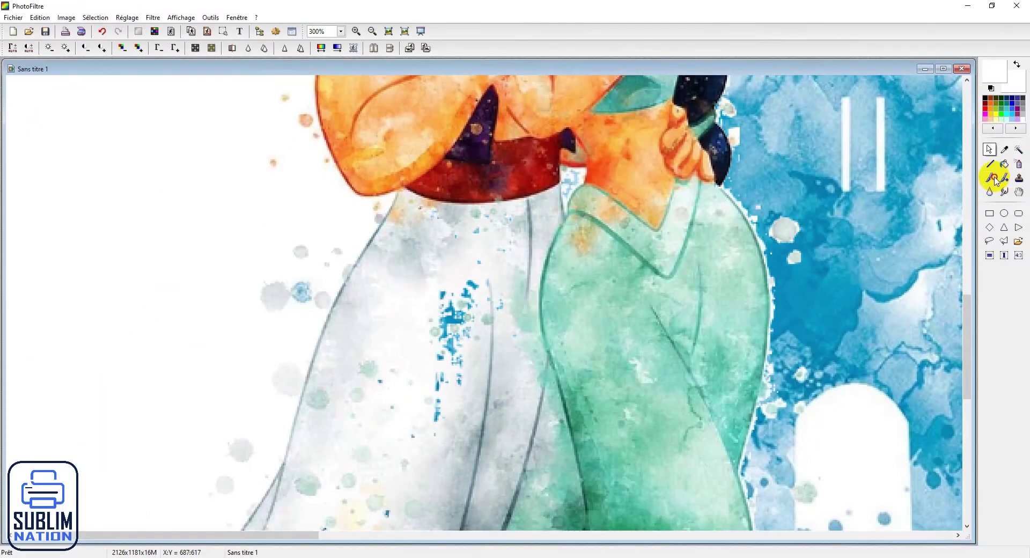
click(959, 321)
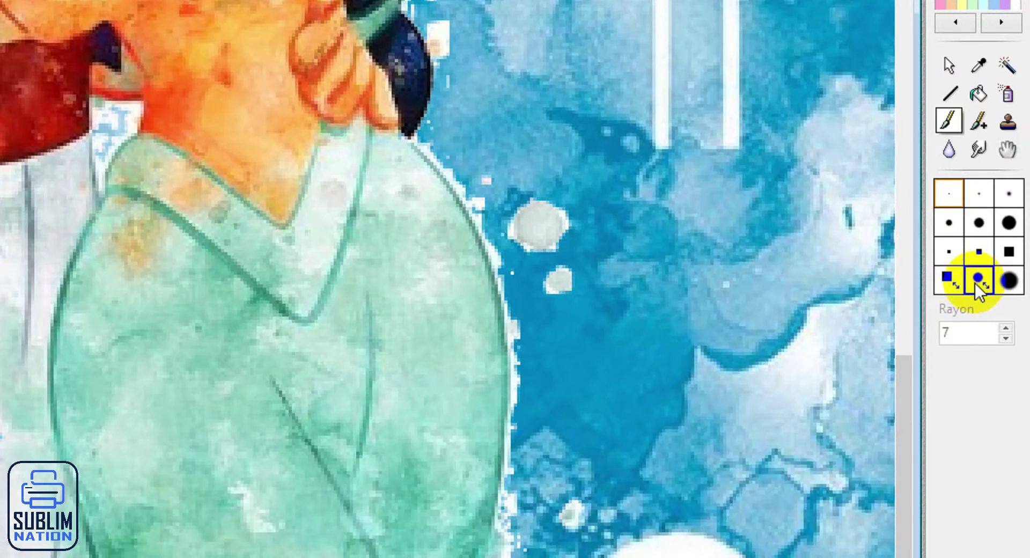
click(977, 280)
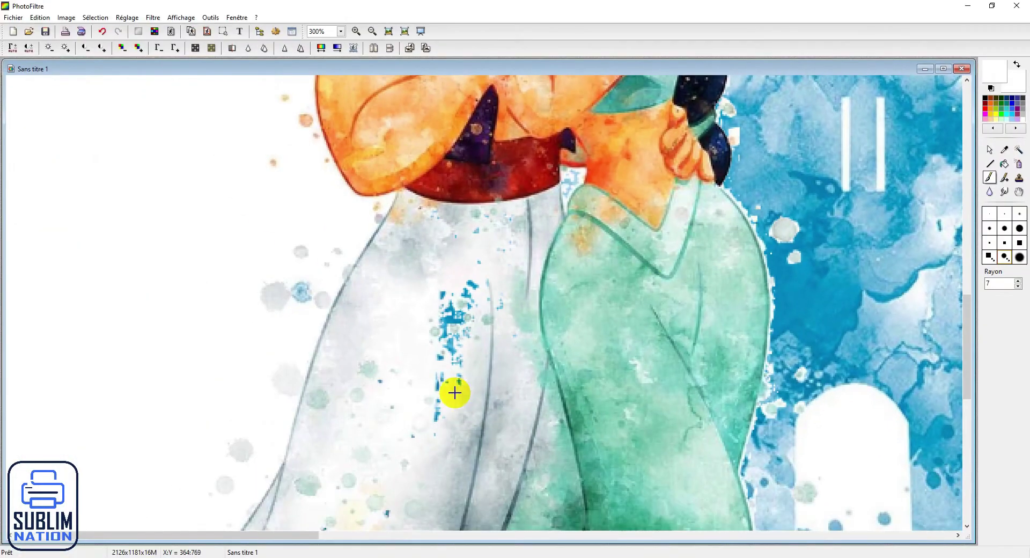
mouse_move(457, 318)
mouse_down()
mouse_move(470, 284)
mouse_move(441, 298)
mouse_move(449, 333)
mouse_move(434, 421)
mouse_move(477, 297)
mouse_move(451, 369)
mouse_move(475, 236)
mouse_move(450, 258)
mouse_up()
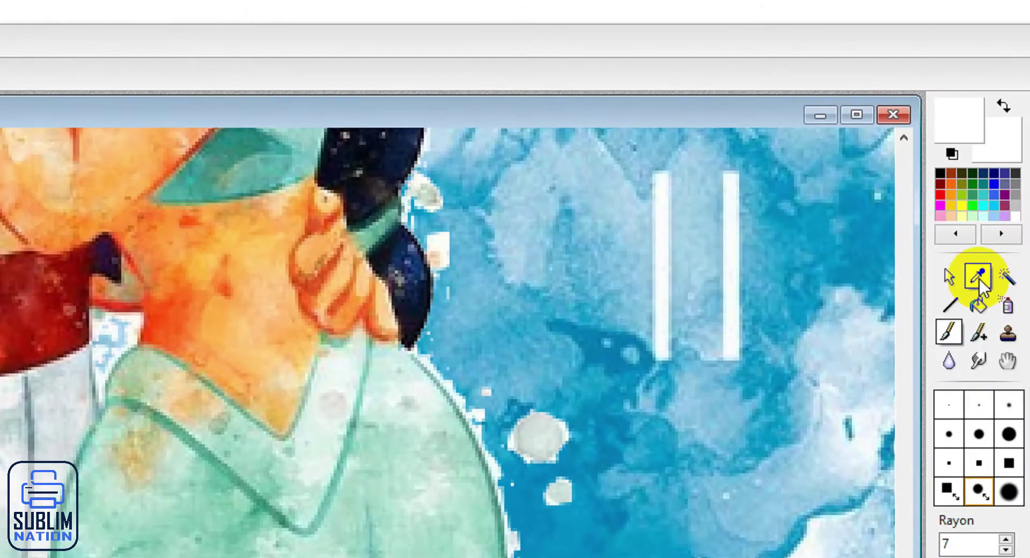
Sample the light grey #DFE4E6 from Aladdin's trousers and retouch the repaired area with a brush of radius 3
click(1004, 150)
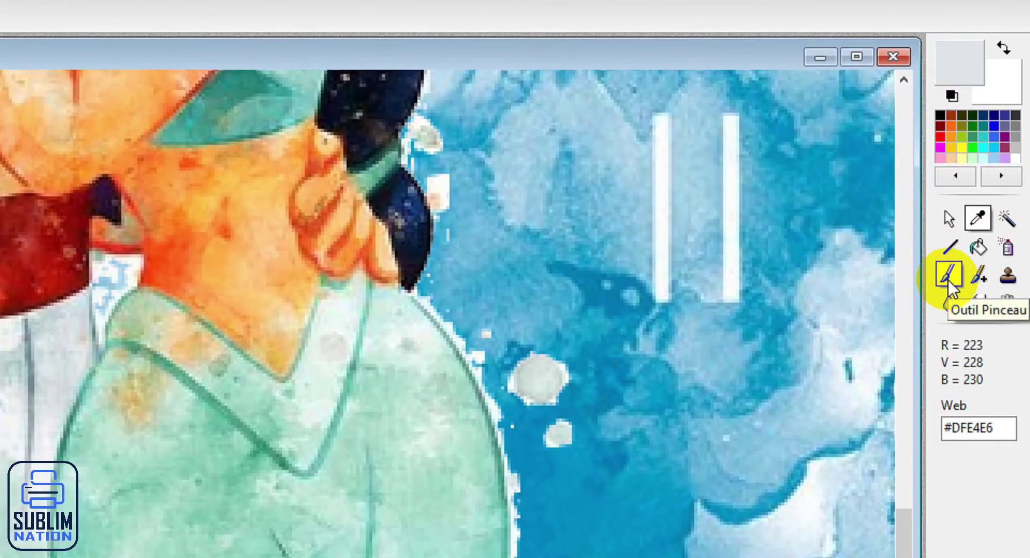
click(990, 178)
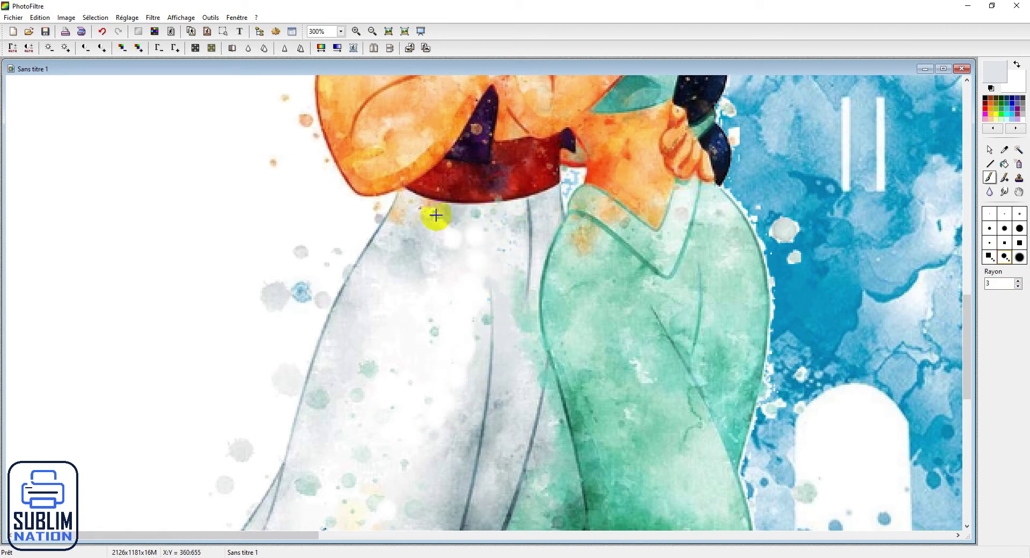
key(ctrl+alt+0)
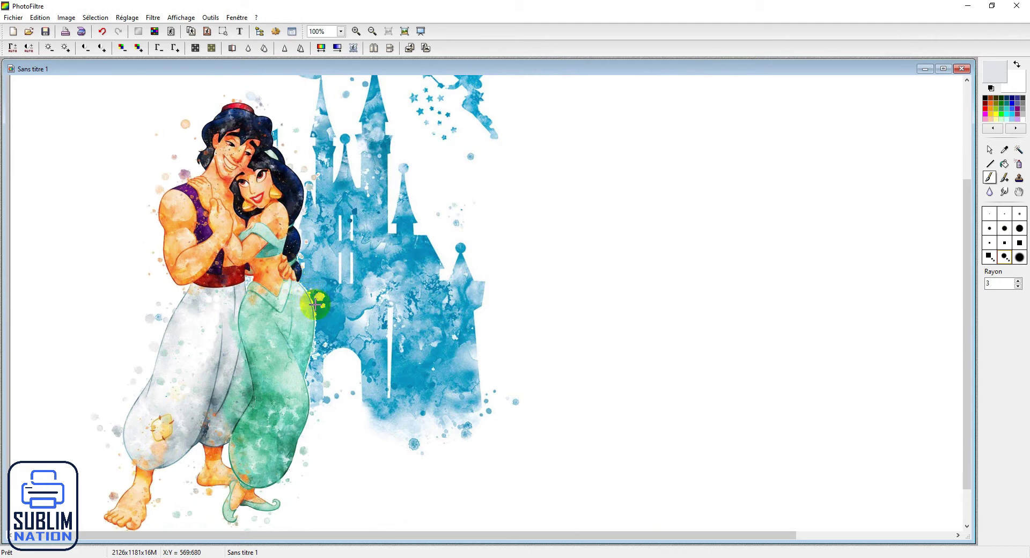
Sample the castle blue #0B98CD and paint over the white fringe beside Jasmine's hip with a brush of radius 5
scroll(324, 322, up, 2)
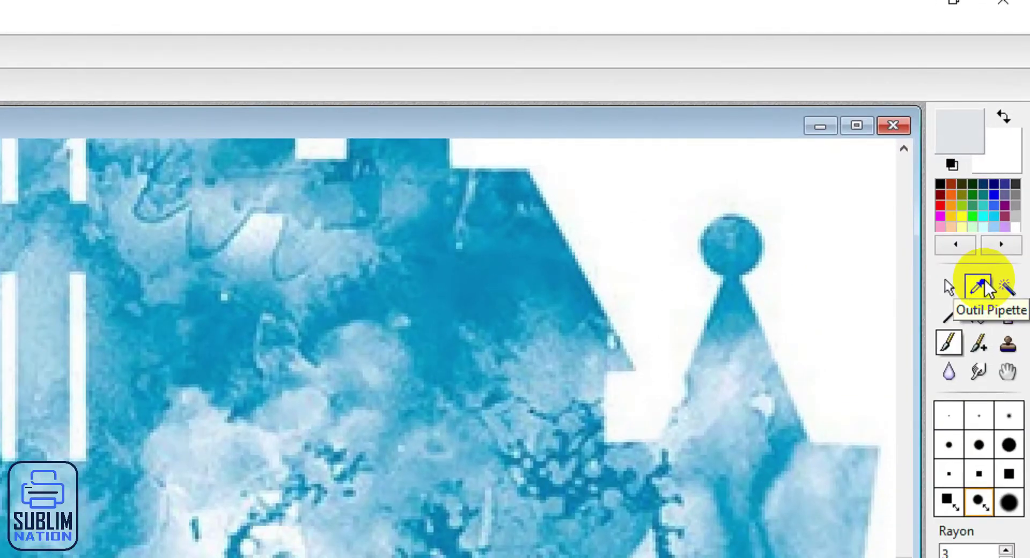
click(1004, 150)
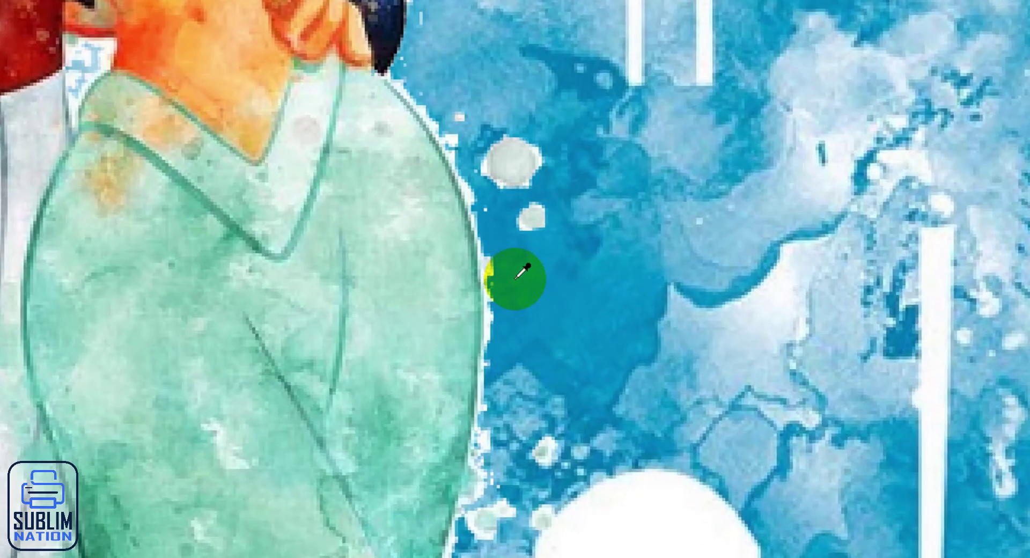
click(516, 277)
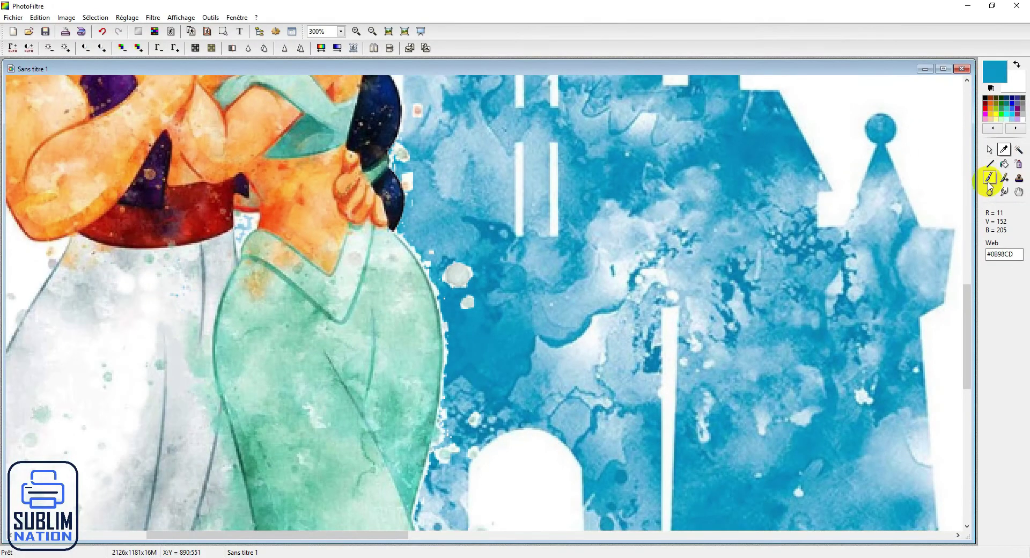
click(989, 178)
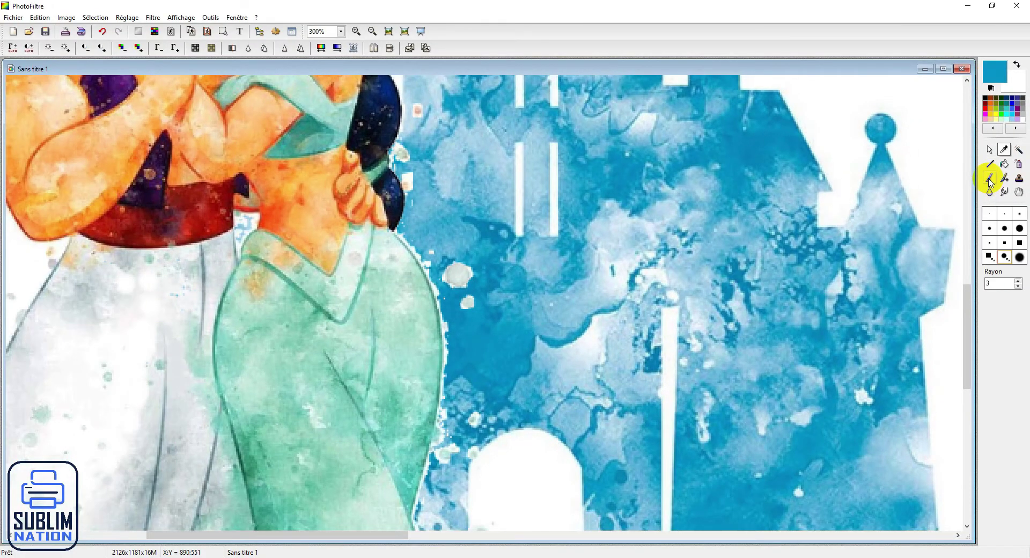
click(1017, 280)
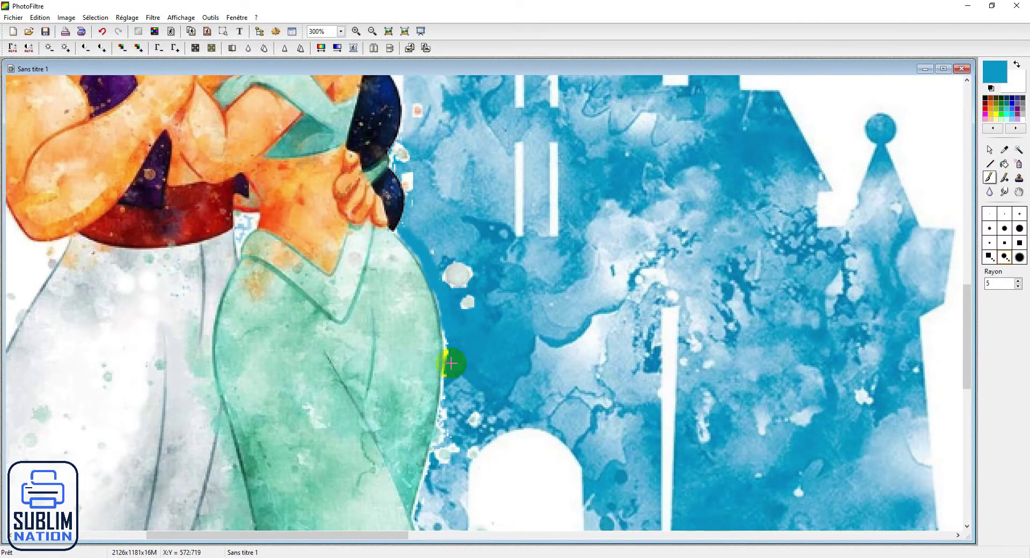
Cover the remaining white fringe beside Jasmine's trousers with a lighter blue sampled from the castle, and set the brush colour back to white
click(1003, 150)
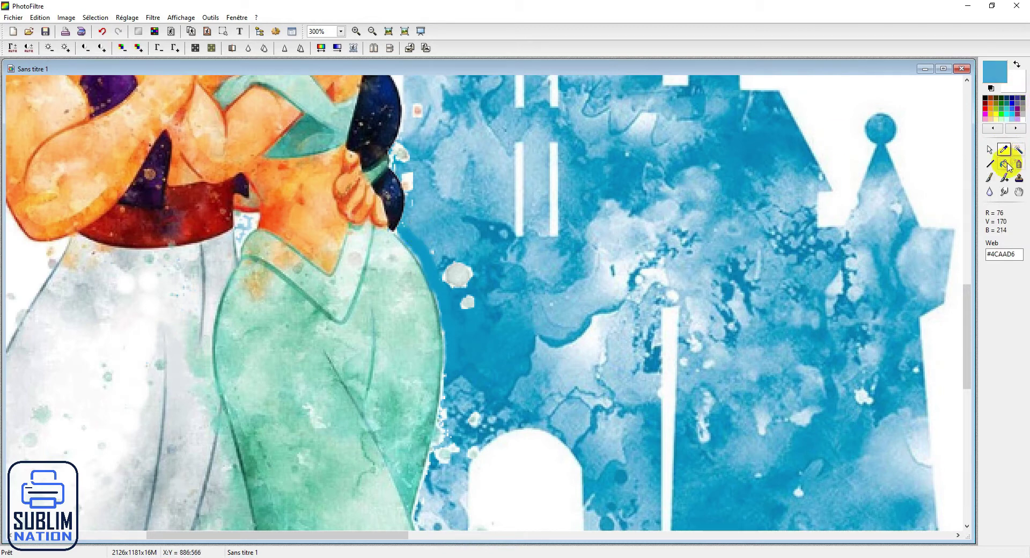
click(990, 177)
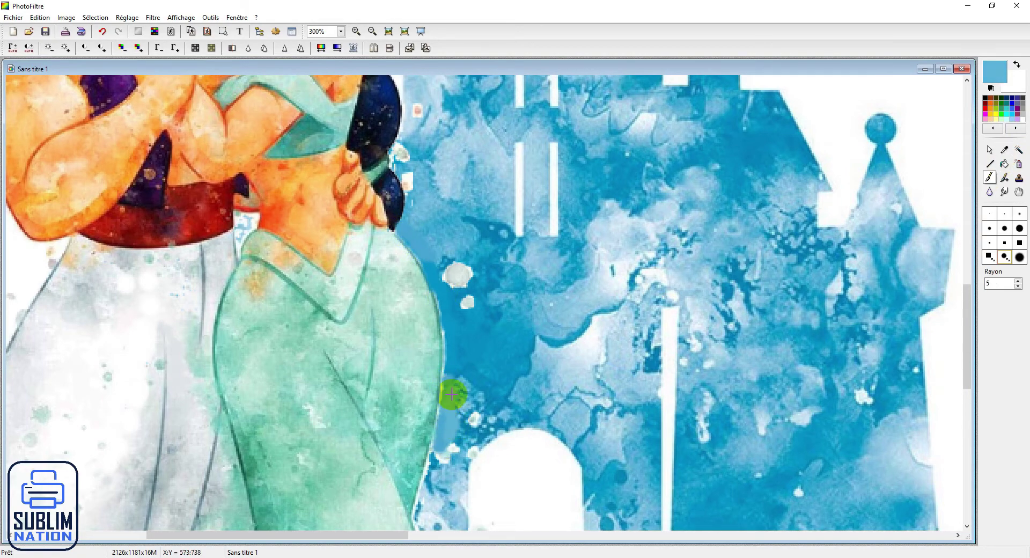
click(1022, 107)
scroll(413, 443, down, 3)
scroll(306, 272, up, 1)
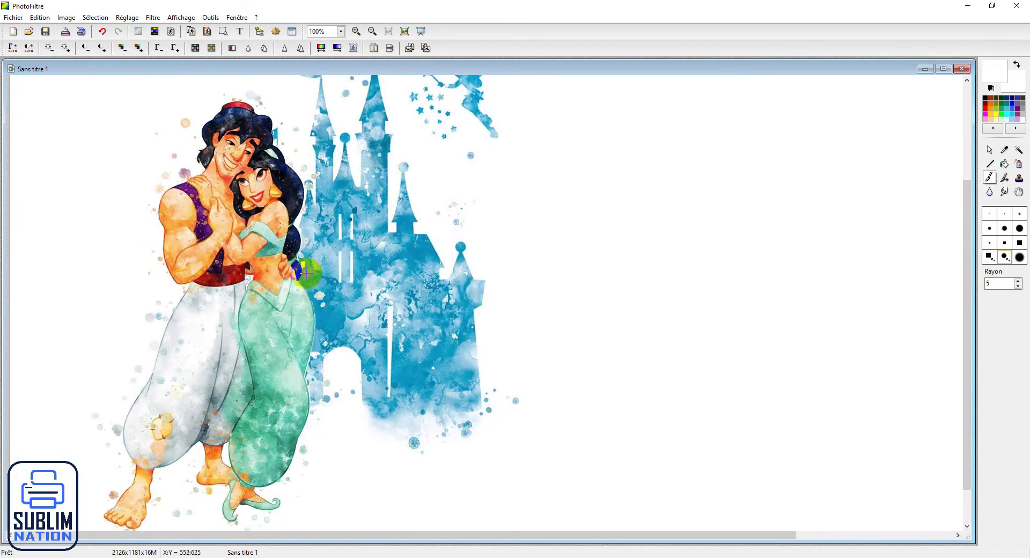
click(319, 293)
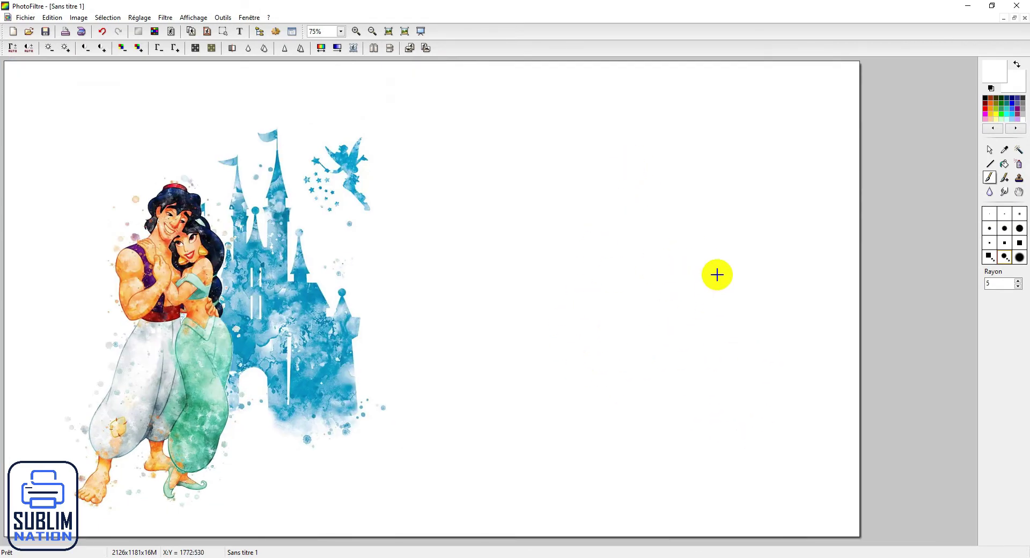
Switch to the browser, copy the watercolor genie image and return to PhotoFiltre
click(639, 556)
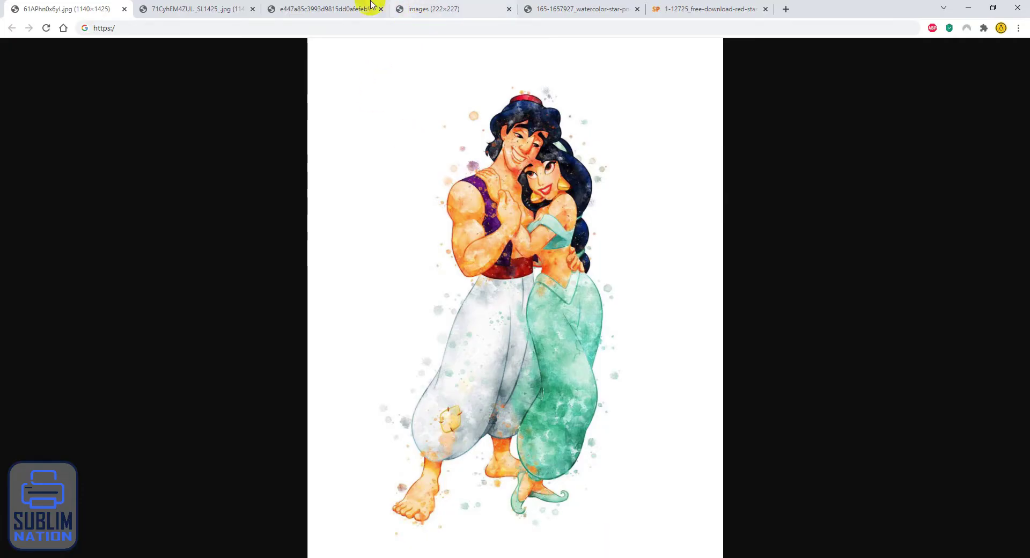
click(339, 8)
right_click(513, 304)
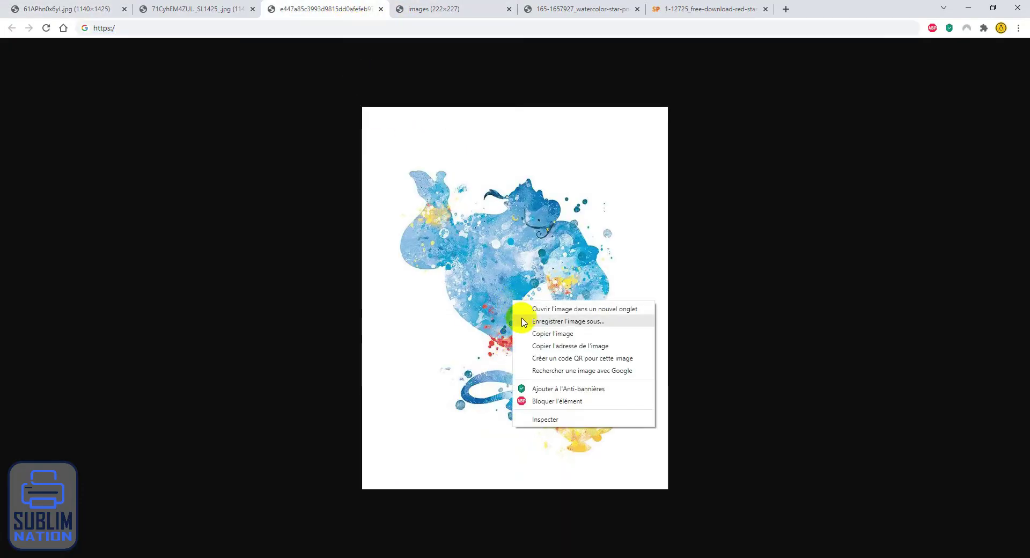
click(530, 335)
key(alt+Tab)
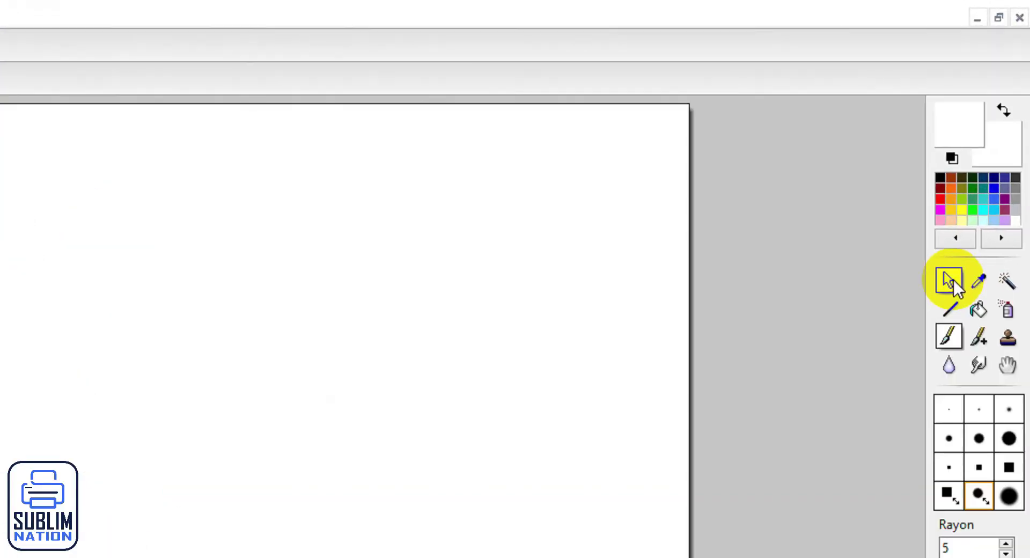
Paste the genie image into the design and move it to the empty area on the canvas's lower right
click(991, 149)
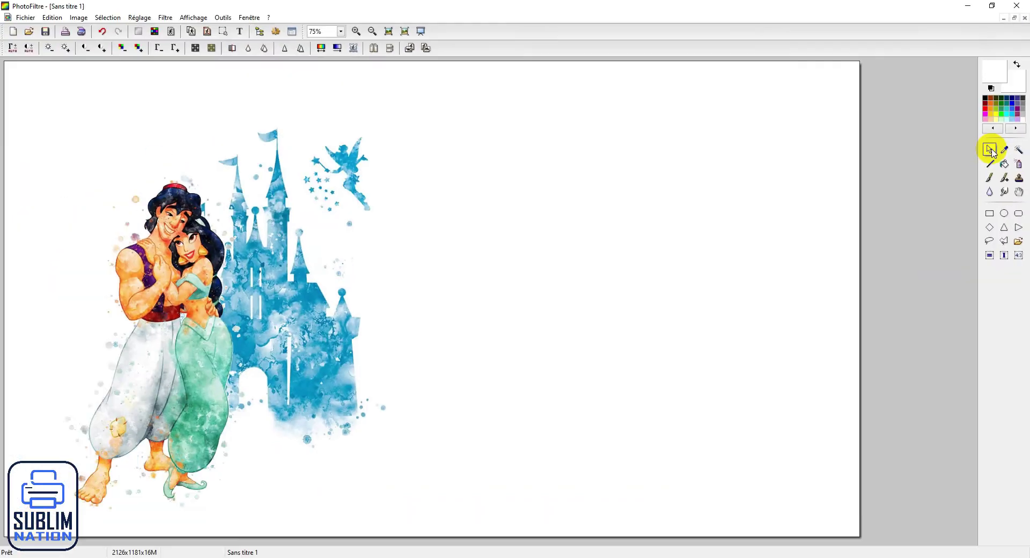
right_click(87, 422)
click(575, 285)
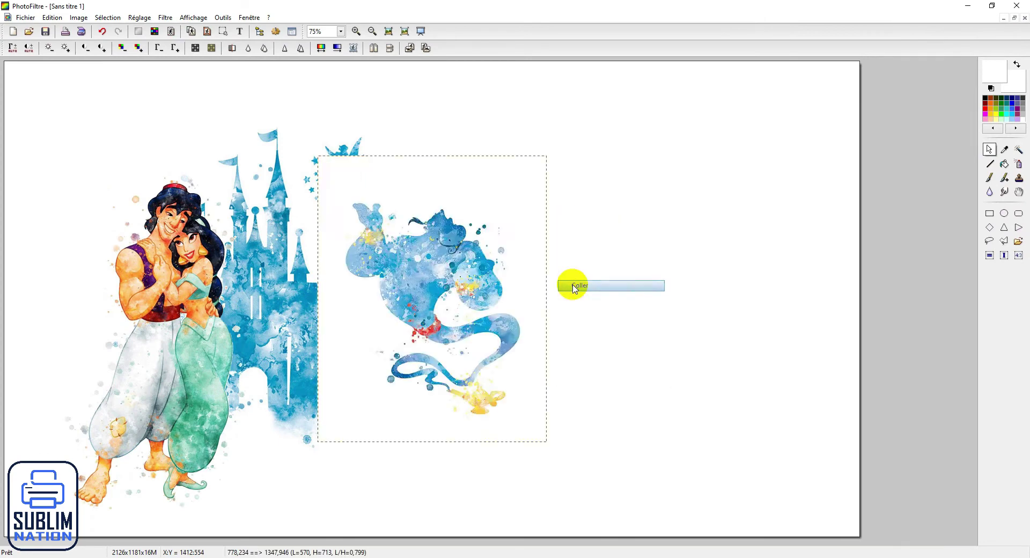
drag(436, 280, 722, 354)
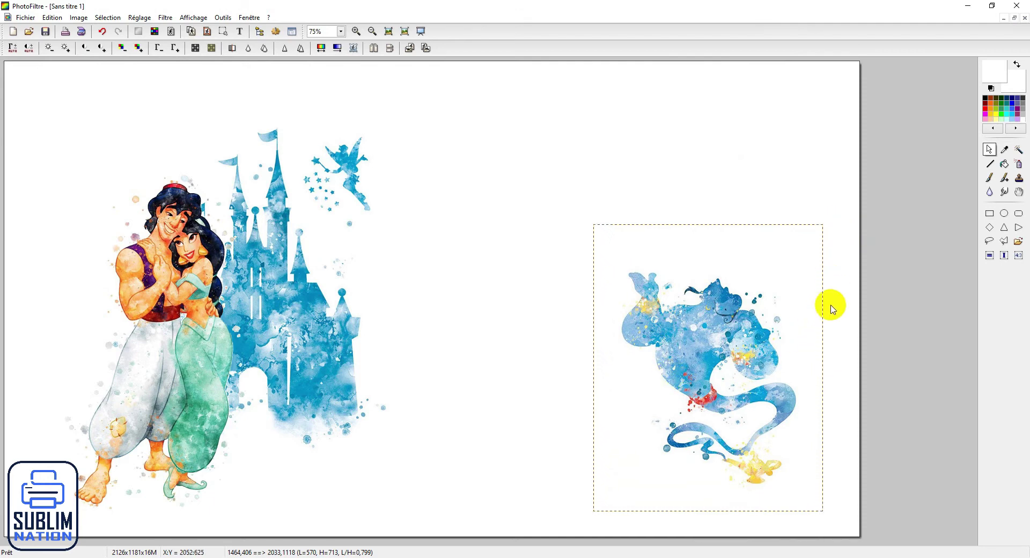
Scale the pasted genie down to about 454 × 568 px, place it near the canvas's lower-right corner and validate it
drag(748, 428, 755, 429)
drag(606, 233, 652, 291)
drag(723, 373, 741, 372)
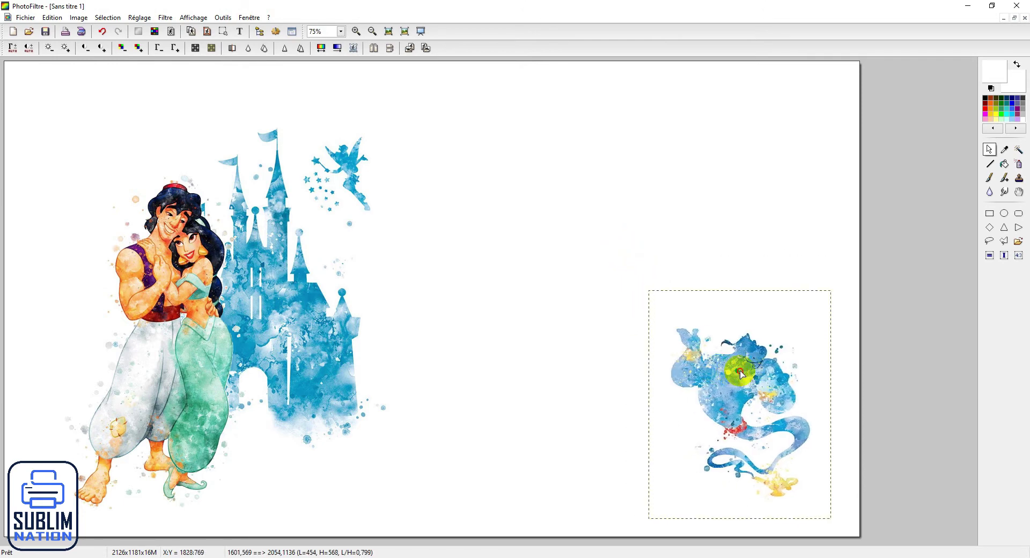
right_click(742, 372)
click(743, 373)
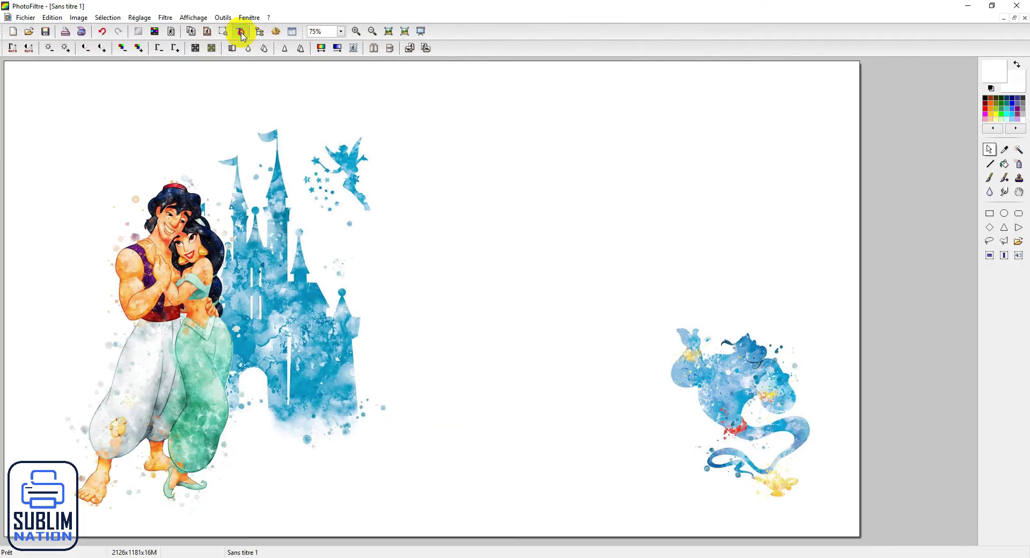
Add the text PRENOM in bold black Waltograph UI at size 80 and place it just above the genie
click(480, 63)
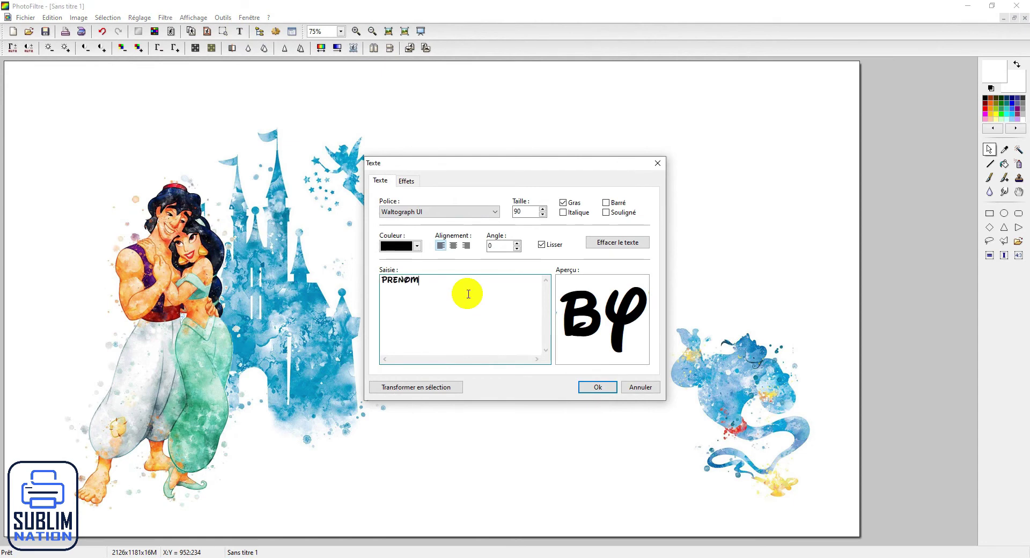
click(542, 214)
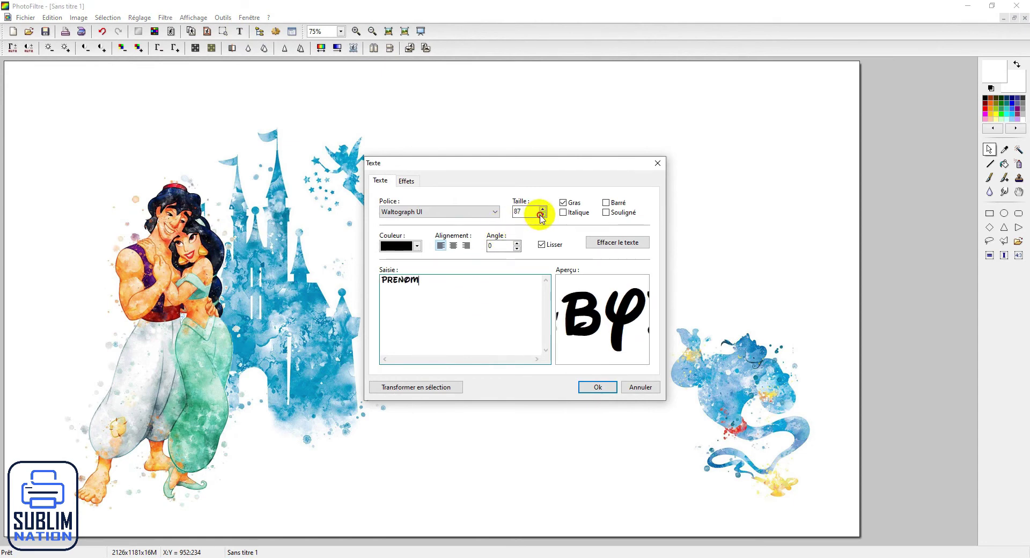
click(542, 214)
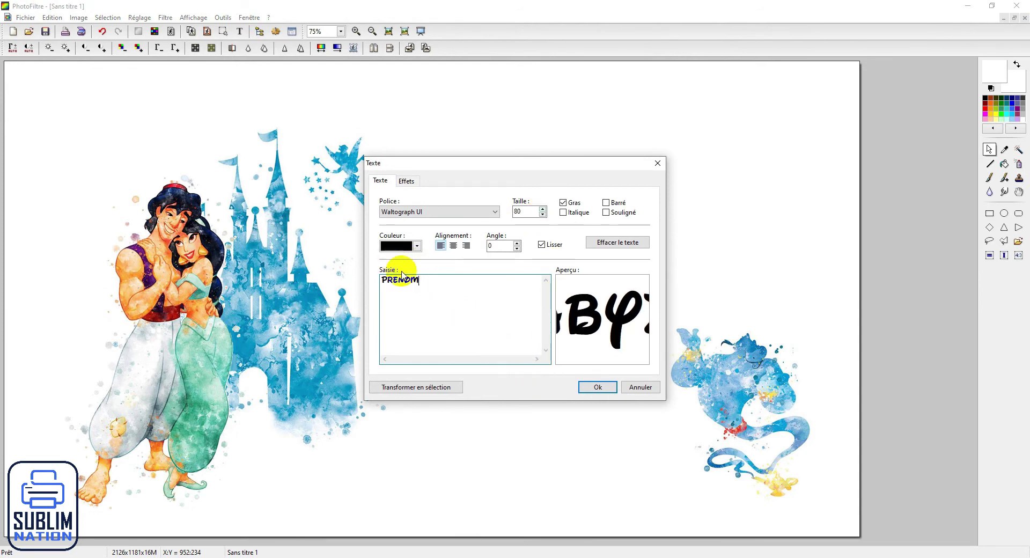
click(580, 390)
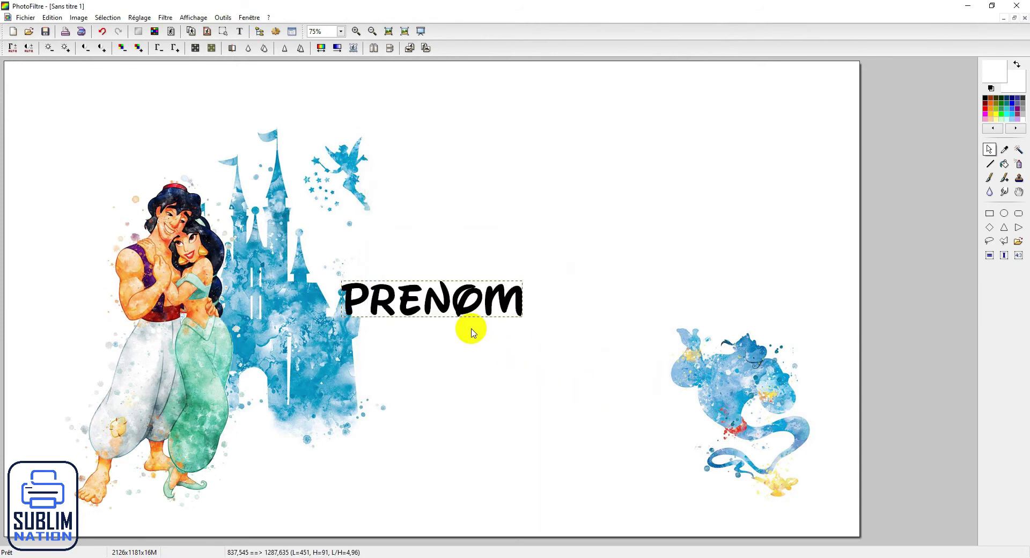
drag(460, 310, 727, 356)
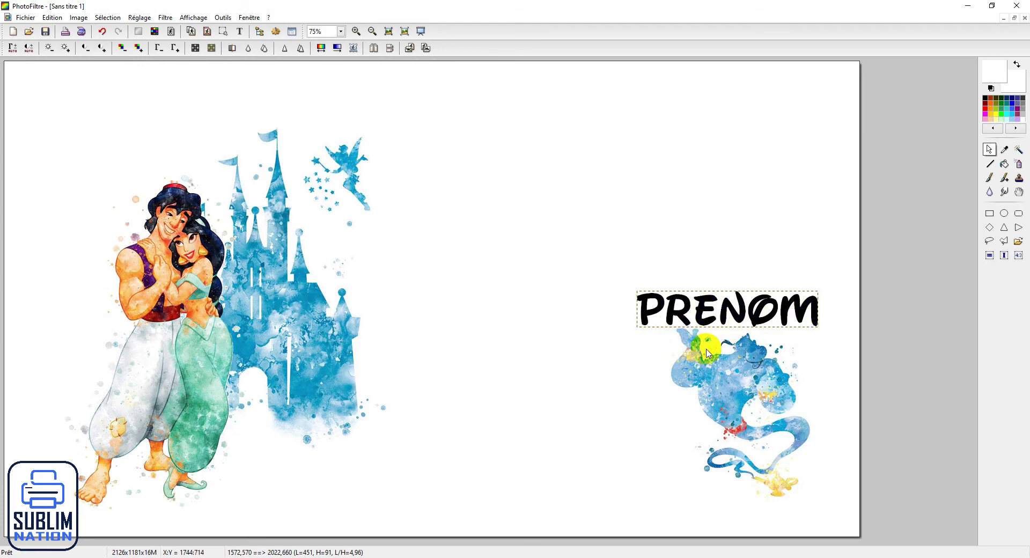
Convert the PRENOM text into a selection through its text options
right_click(687, 311)
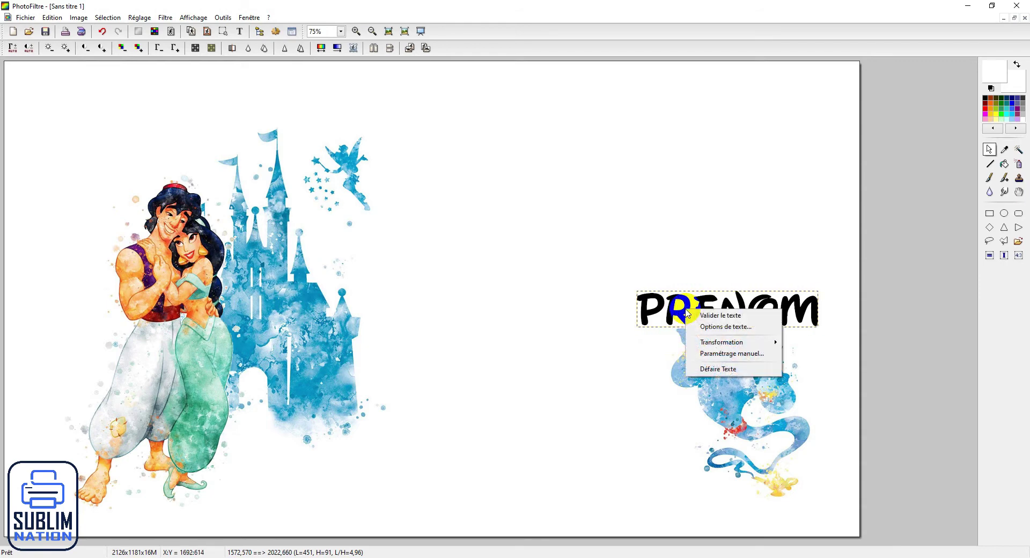
click(724, 327)
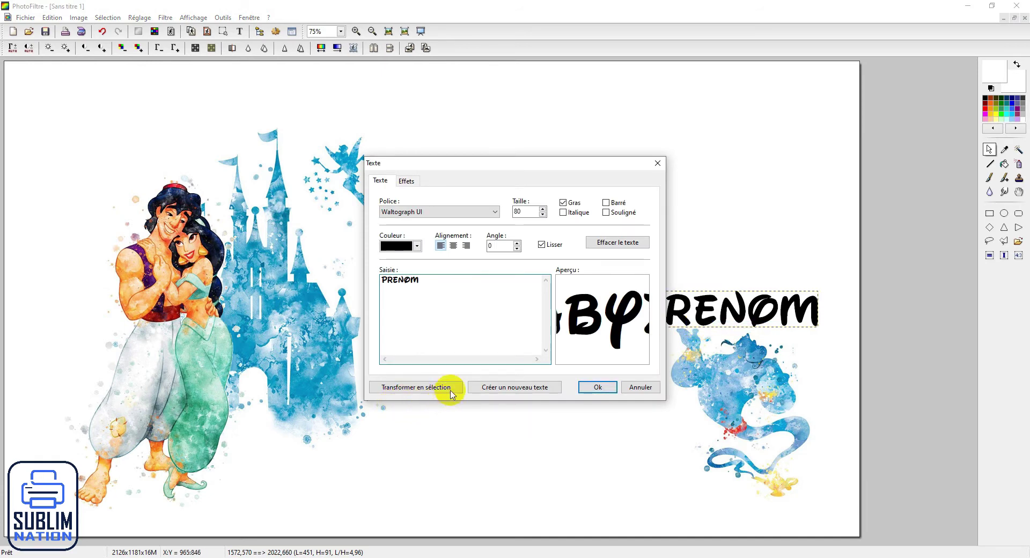
click(413, 388)
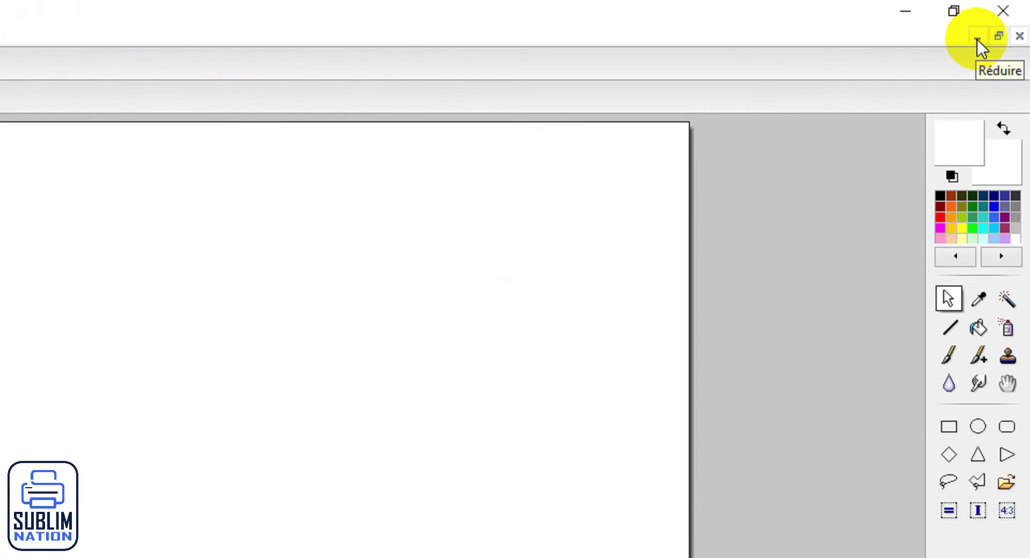
Minimize the design window and copy the round gold texture image from the browser
click(977, 39)
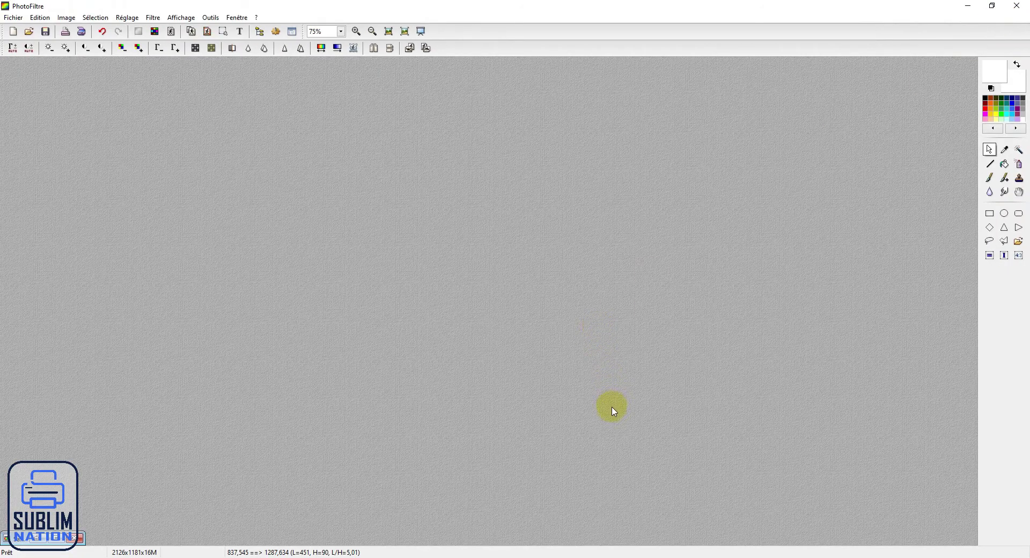
key(alt+Tab)
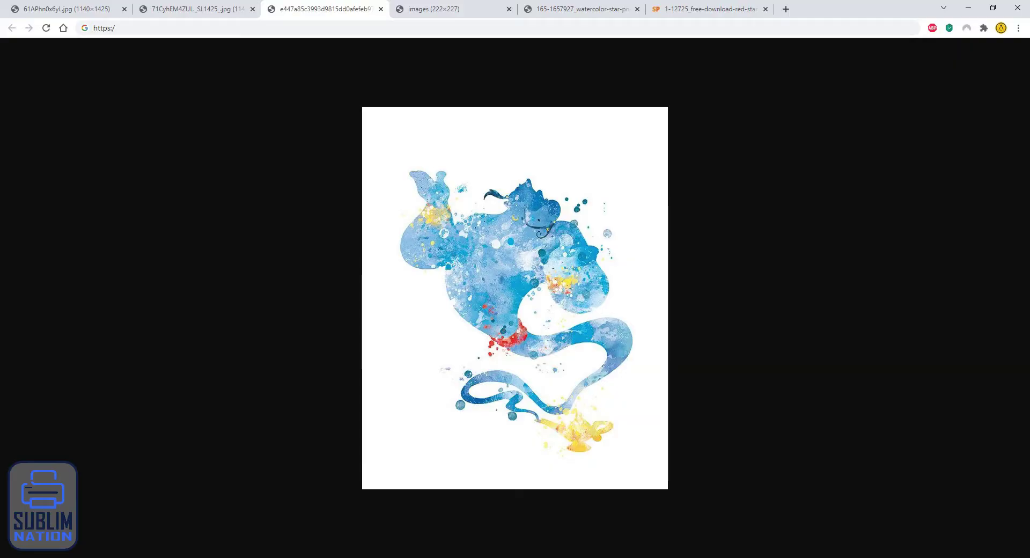
click(460, 9)
right_click(511, 294)
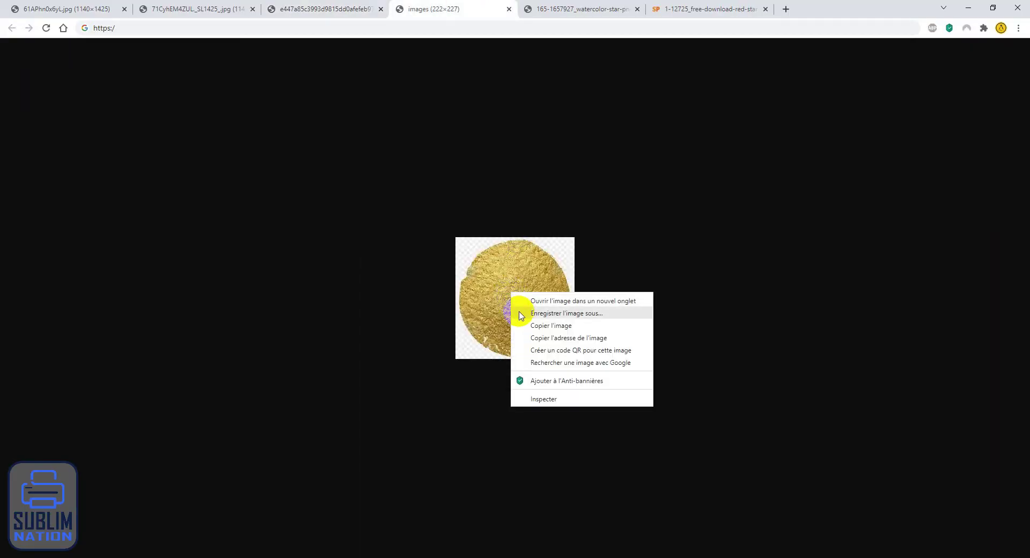
click(550, 326)
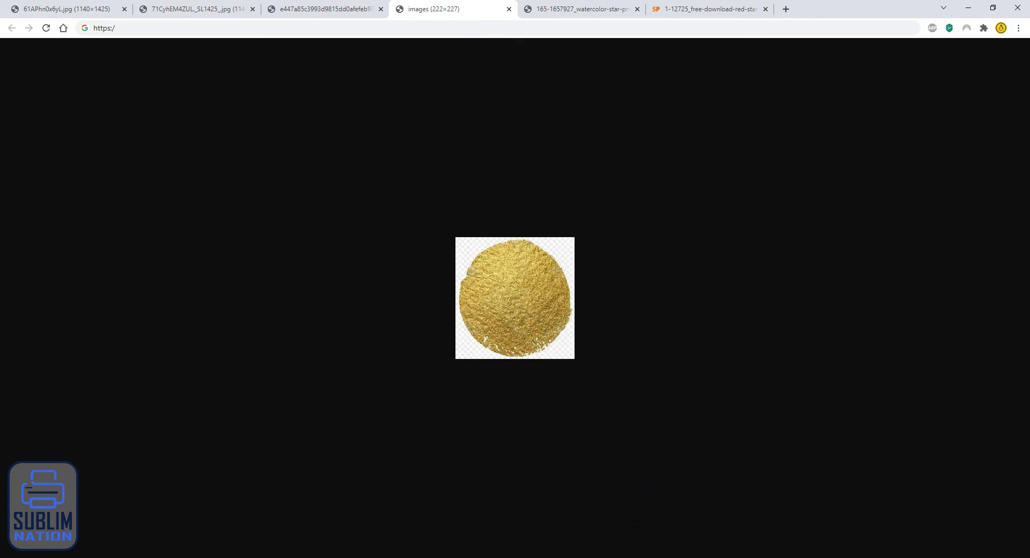
Return to PhotoFiltre and paste the copied gold texture as a new image
key(alt+Tab)
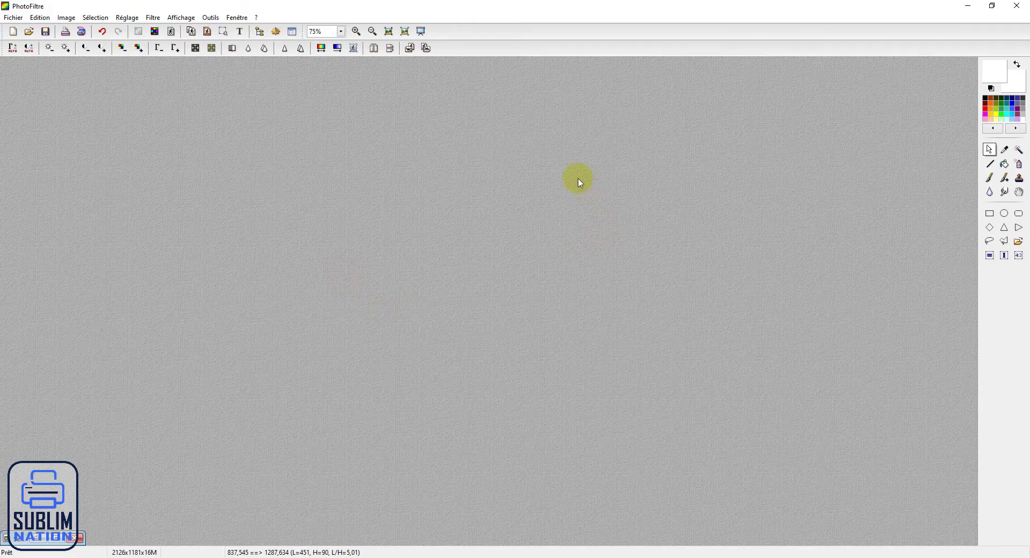
right_click(153, 146)
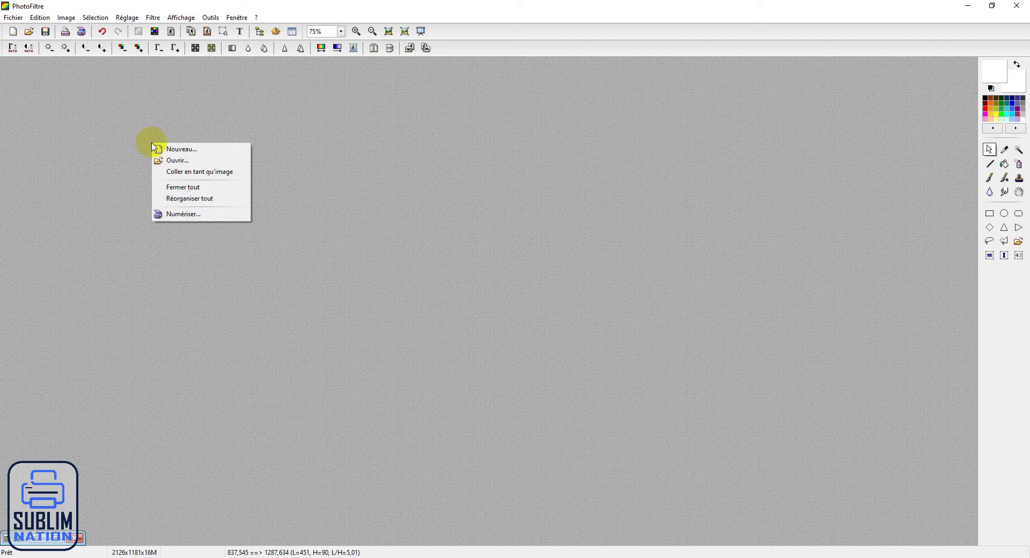
click(199, 173)
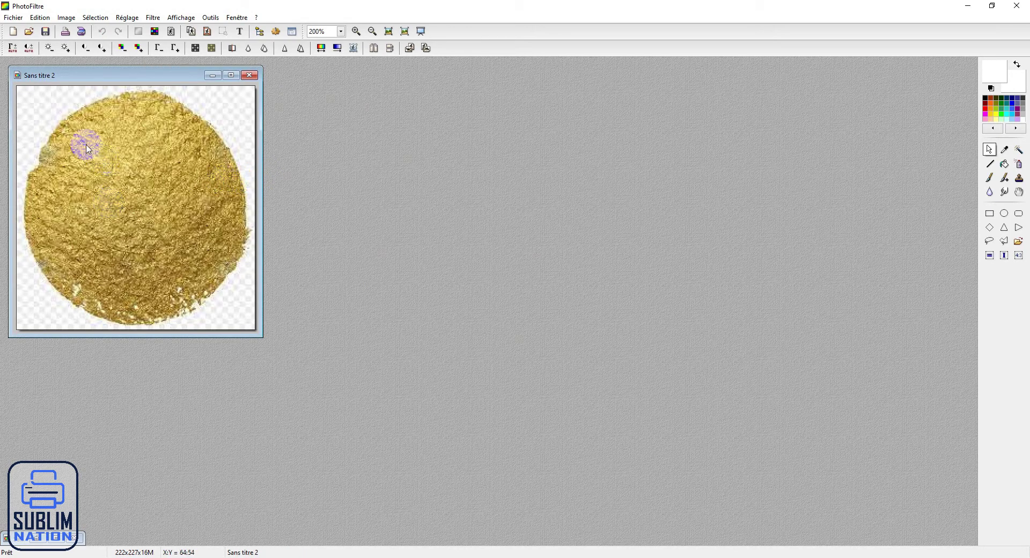
Select an area of about 127 × 122 px inside the gold texture and define it as the fill pattern
drag(72, 136, 209, 263)
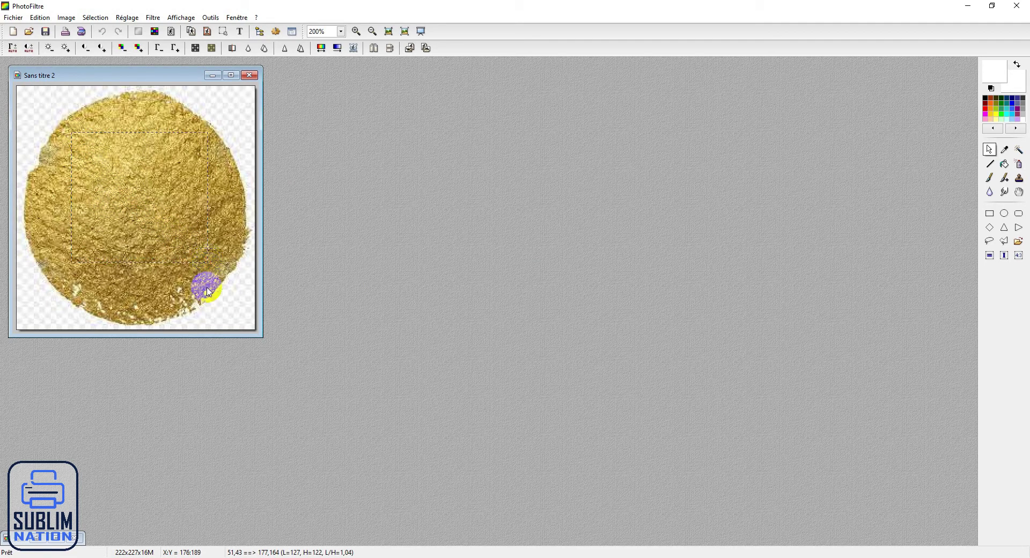
drag(178, 221, 176, 229)
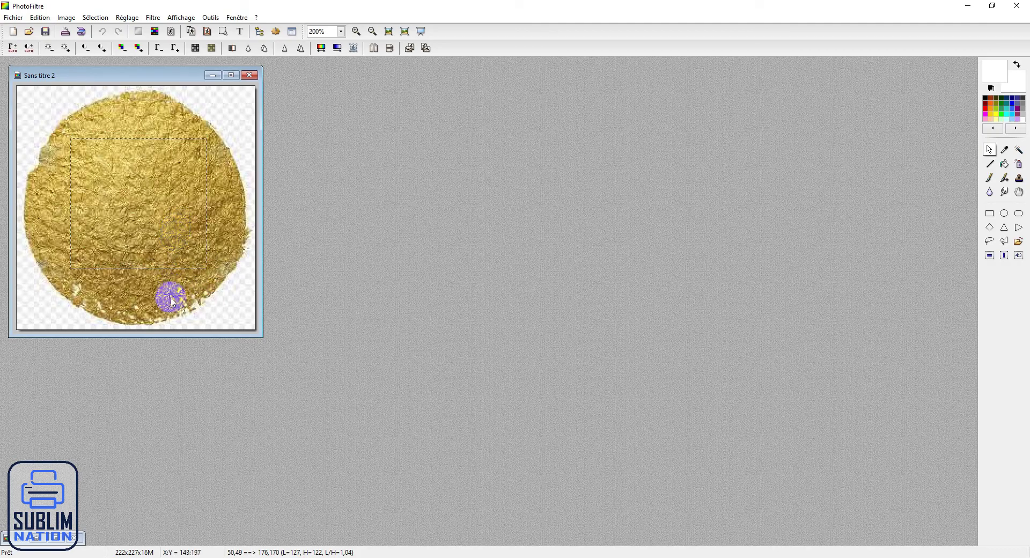
click(38, 16)
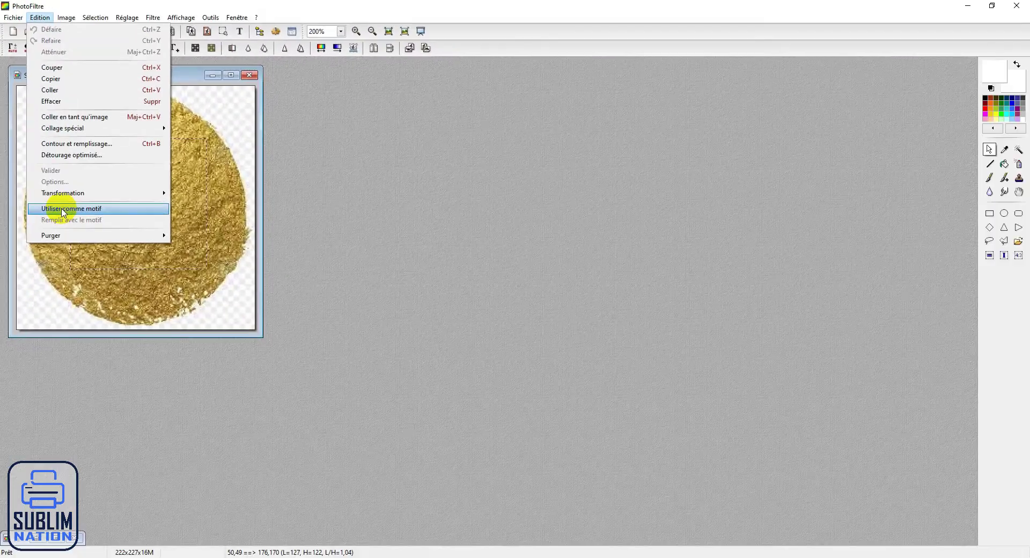
click(123, 416)
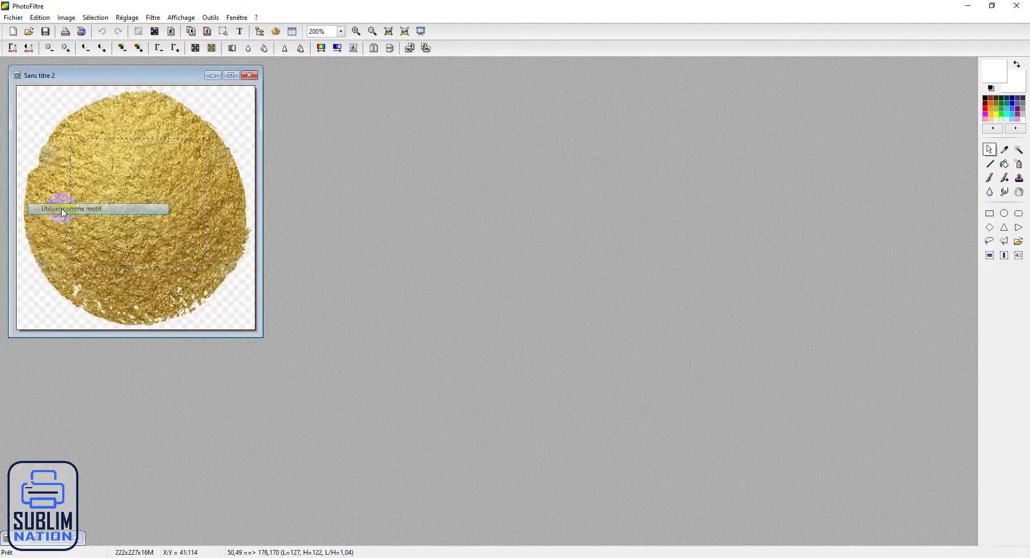
Close the gold texture image without saving it and restore the minimized design
click(249, 75)
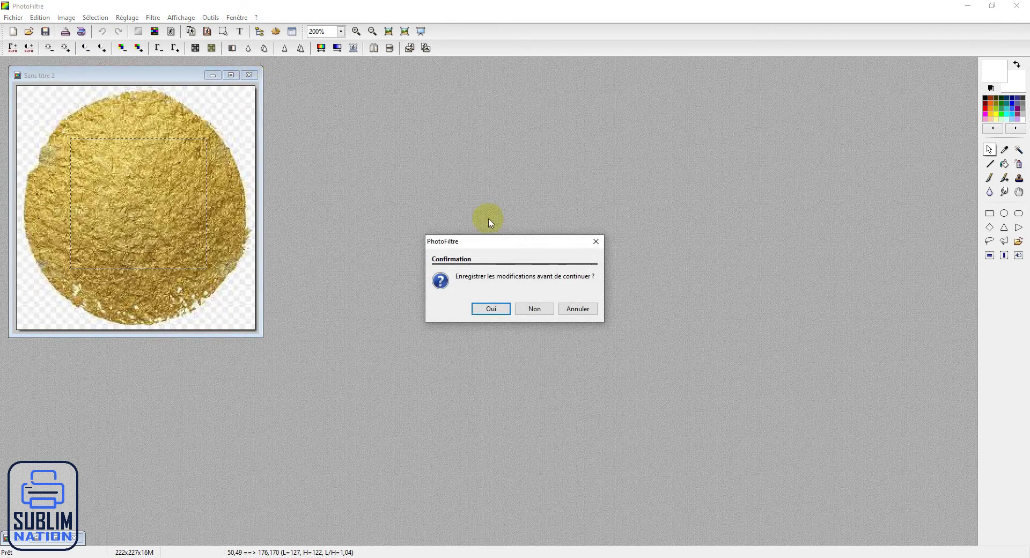
click(528, 308)
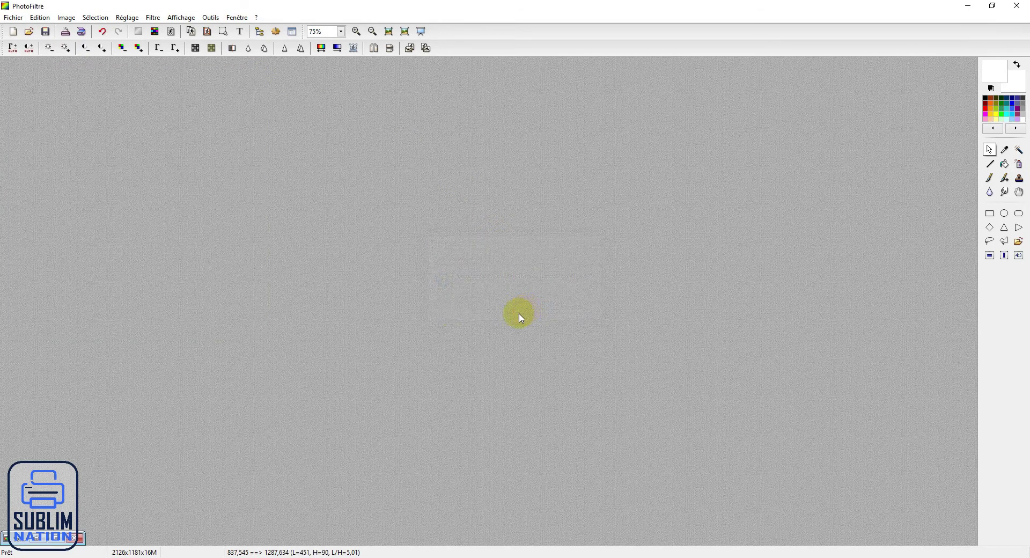
click(55, 538)
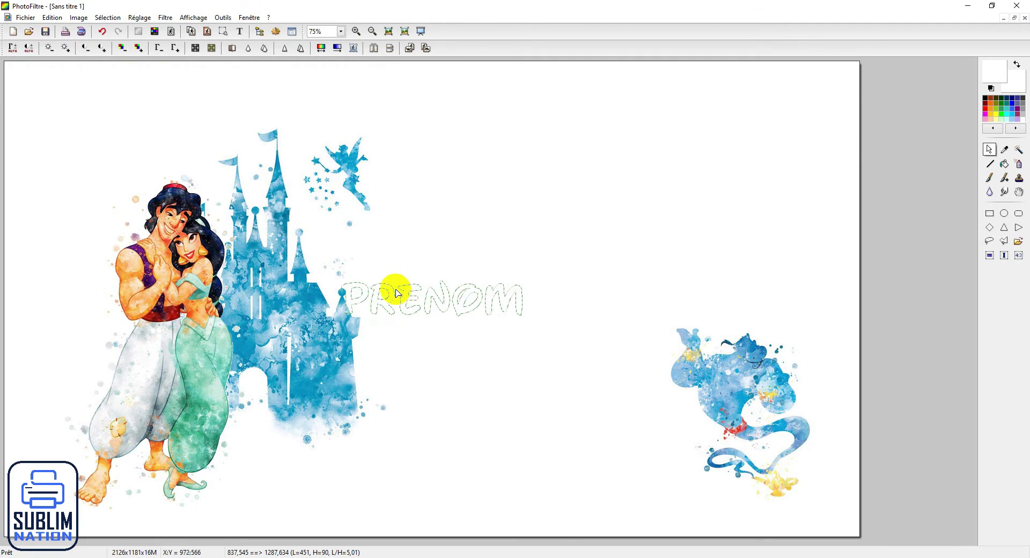
Move the PRENOM selection just above the genie and fill it with the gold pattern
drag(384, 304, 678, 305)
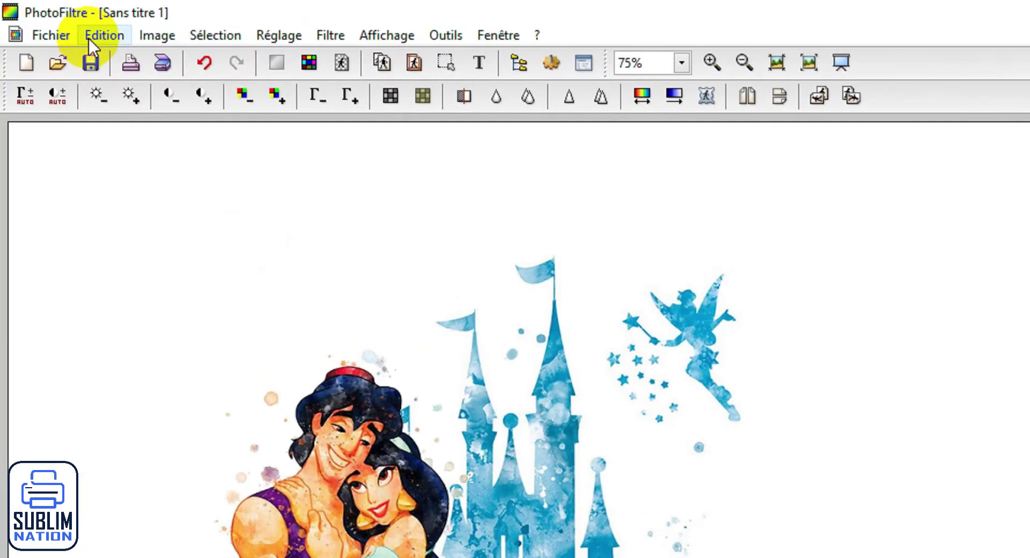
click(89, 37)
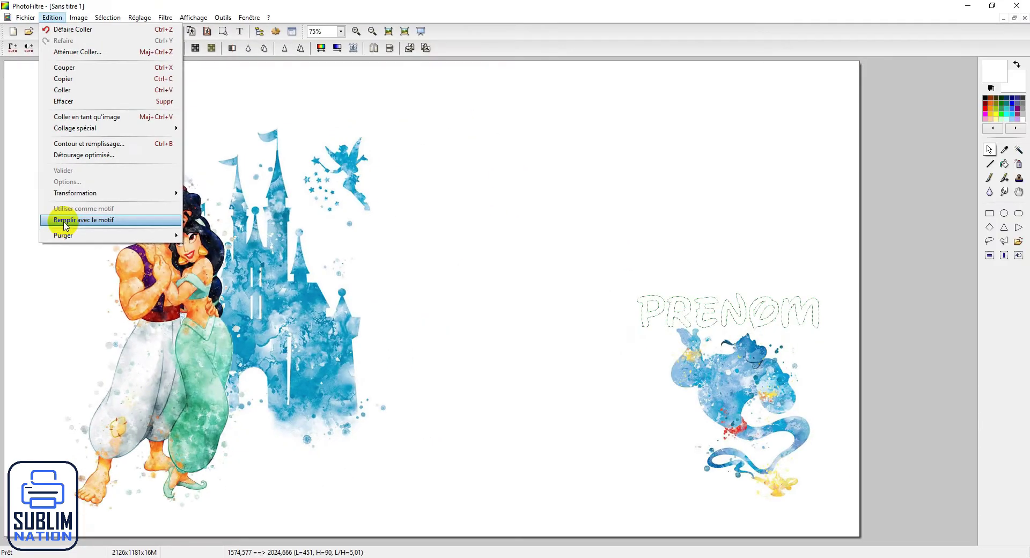
click(127, 276)
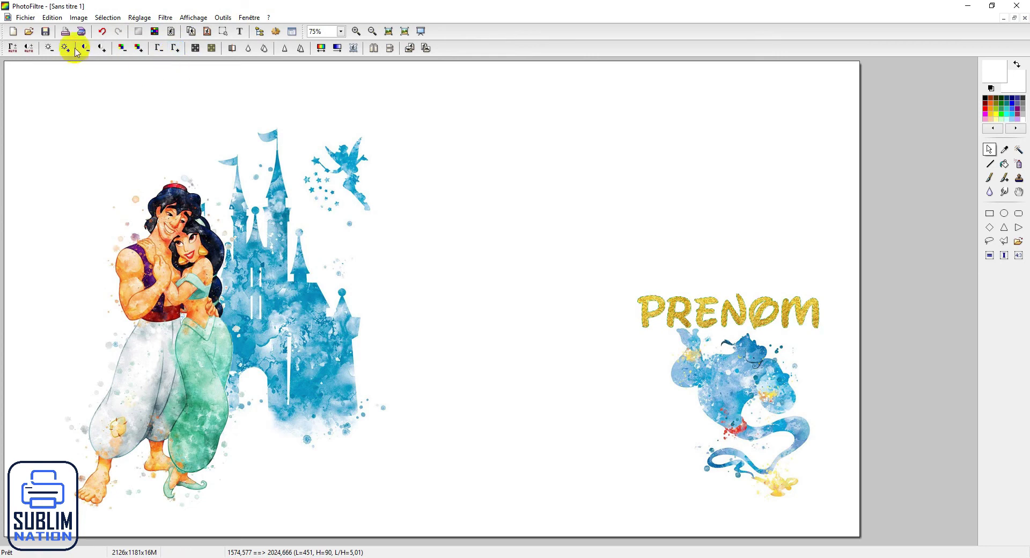
click(706, 325)
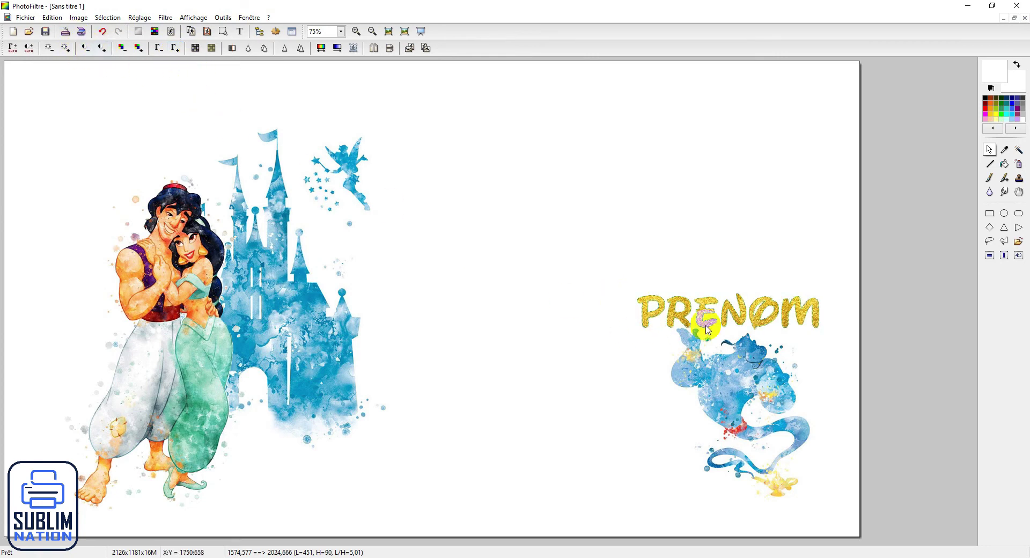
scroll(840, 365, up, 3)
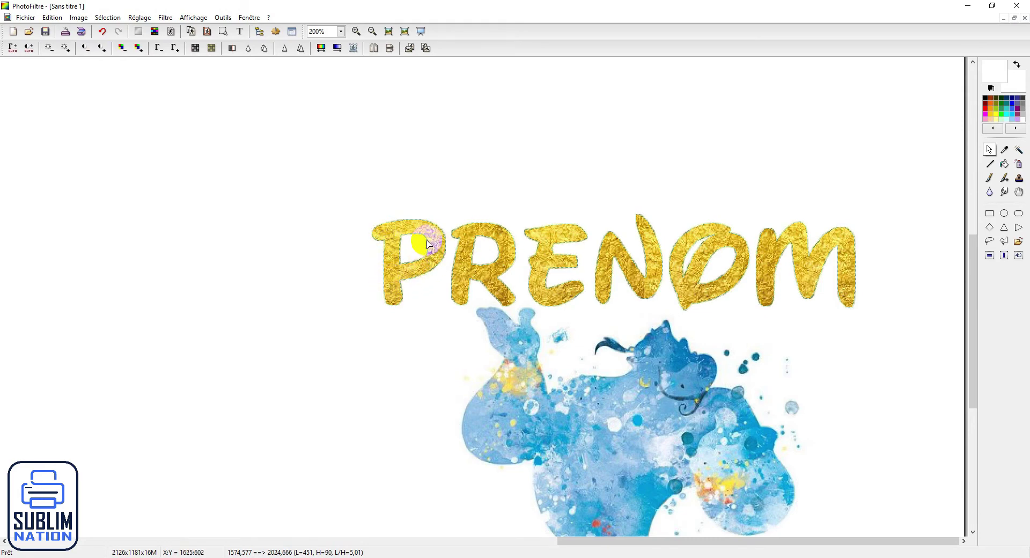
Outline the PRENOM lettering with a contour of width 1 in a dark golden brown sampled from its gold texture
right_click(428, 238)
click(437, 242)
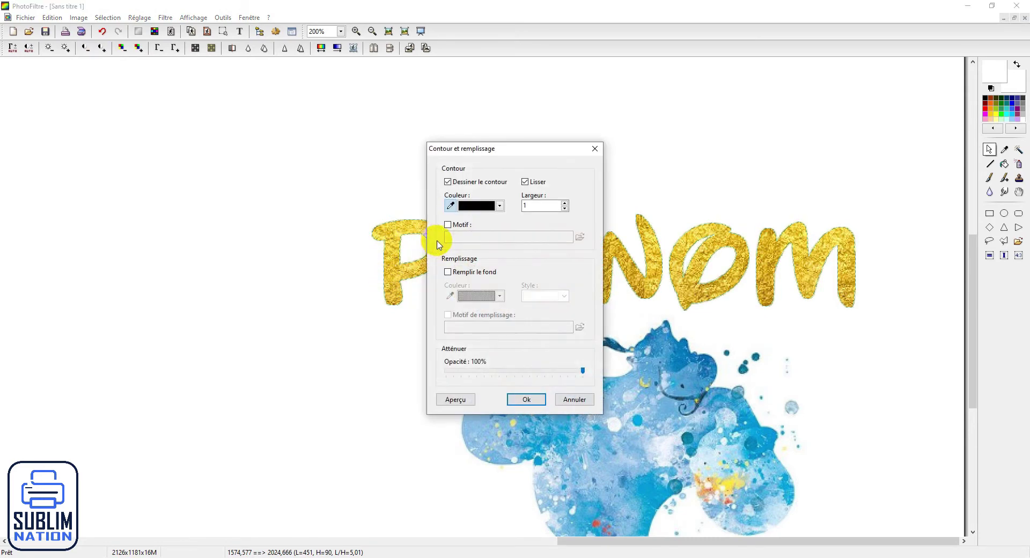
drag(510, 147, 849, 228)
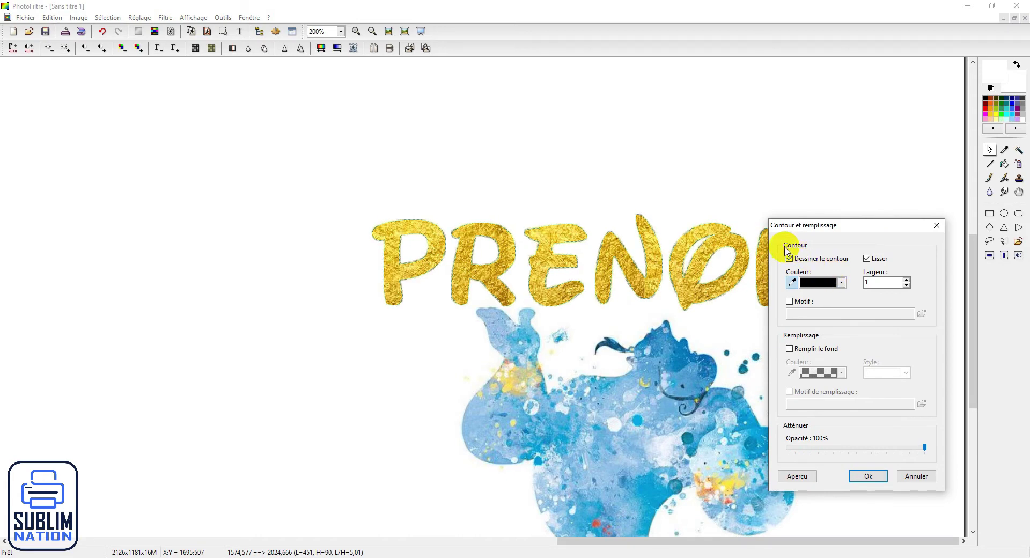
click(840, 285)
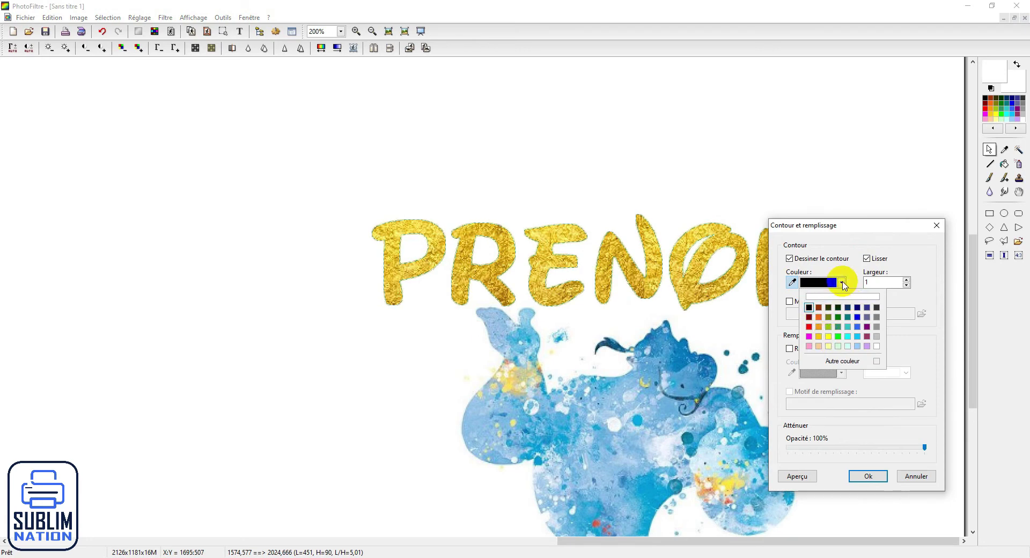
click(843, 284)
click(740, 266)
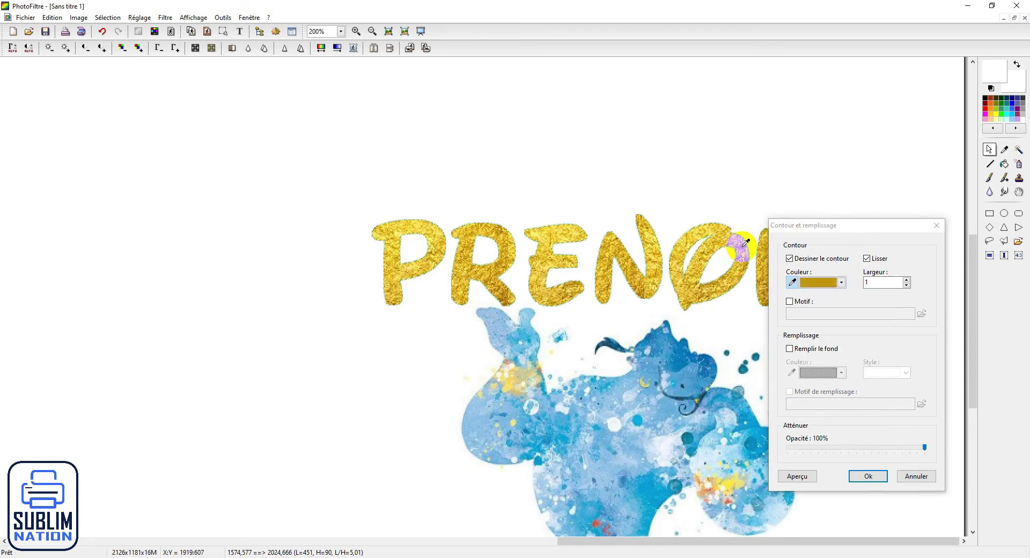
click(746, 243)
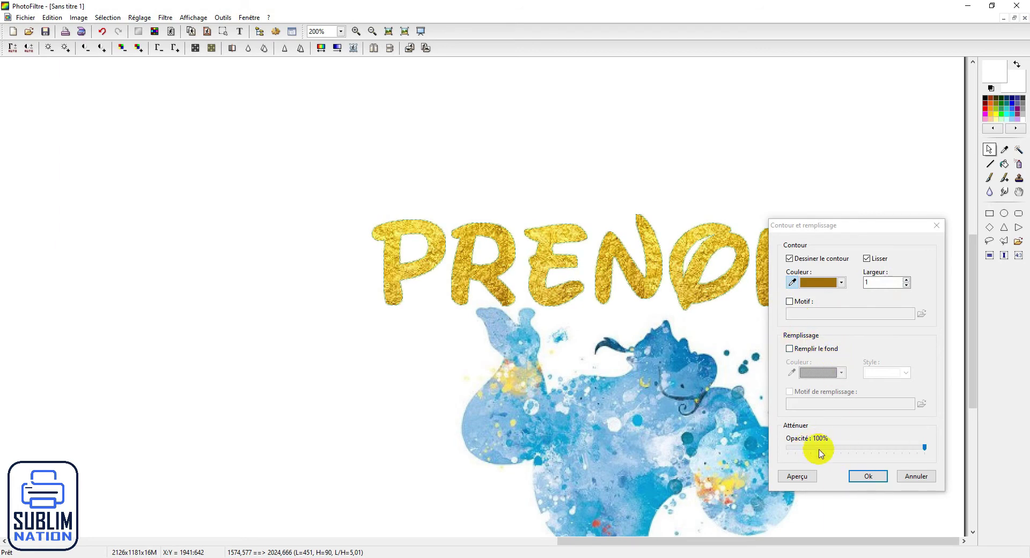
click(875, 476)
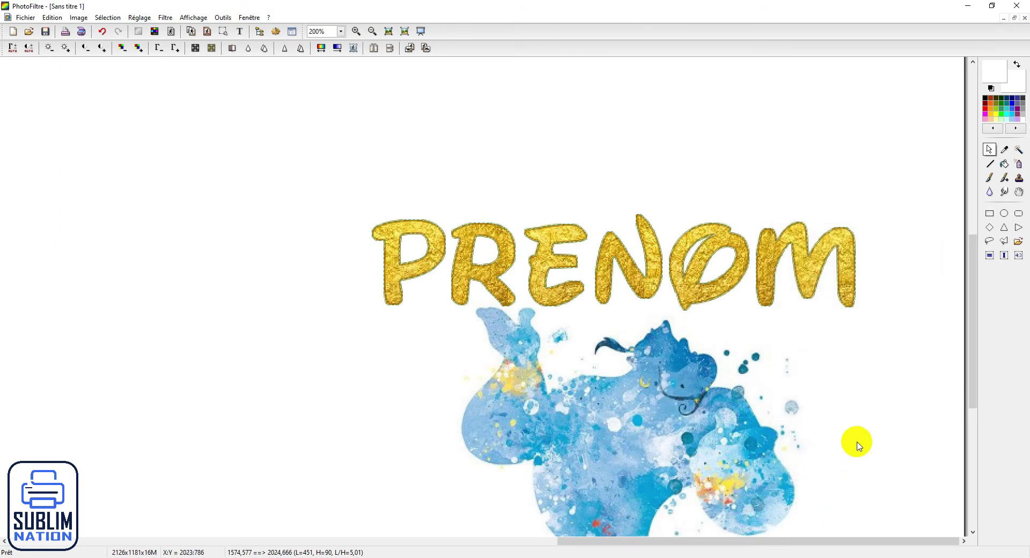
Clear the selection around the outlined PRENOM lettering and check its edges up close
scroll(574, 221, up, 2)
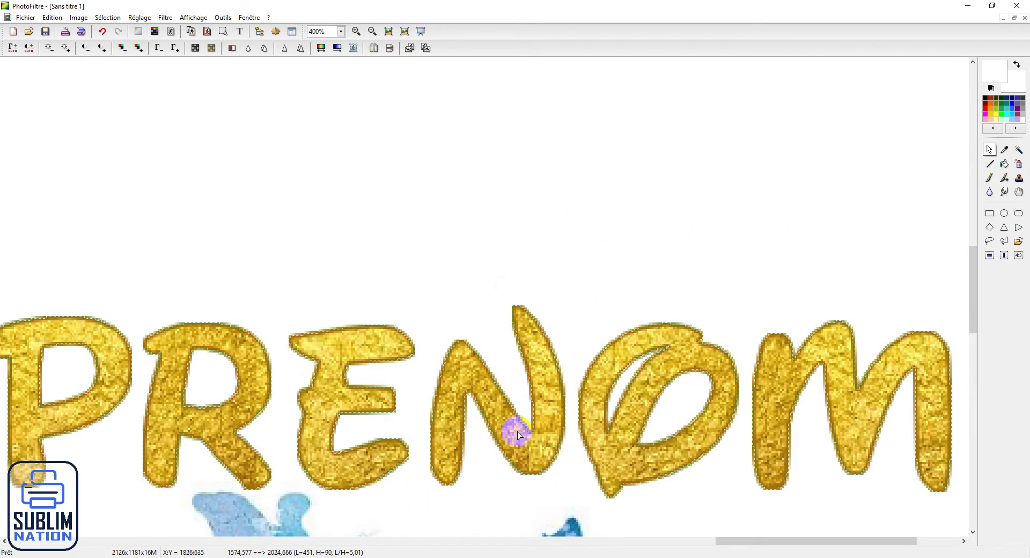
scroll(562, 222, down, 2)
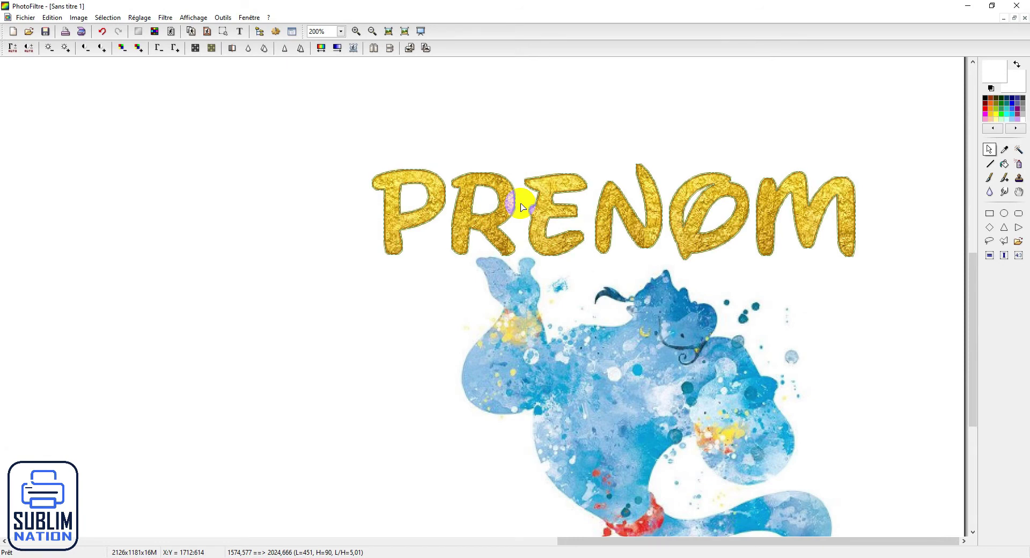
key(ctrl+d)
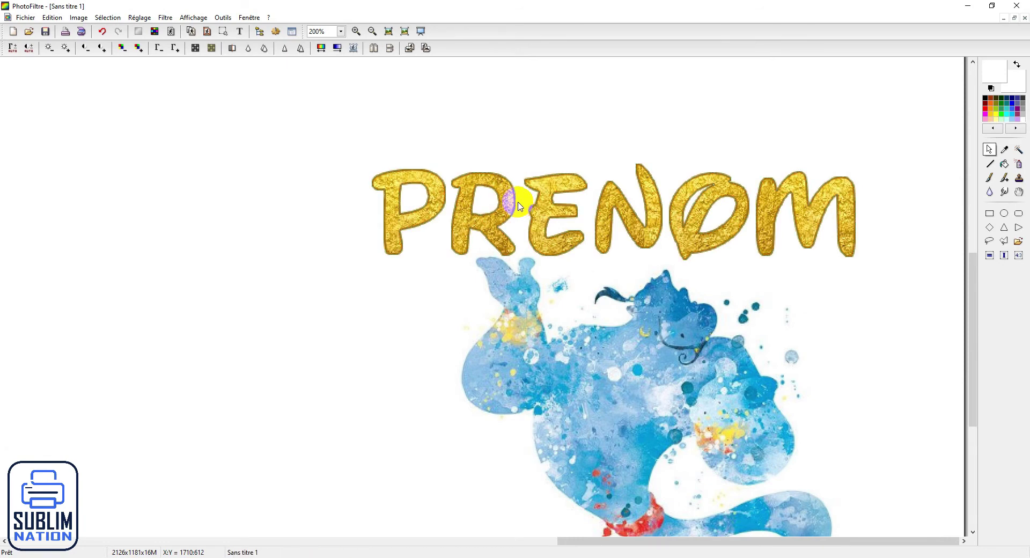
scroll(554, 261, up, 2)
scroll(554, 261, down, 5)
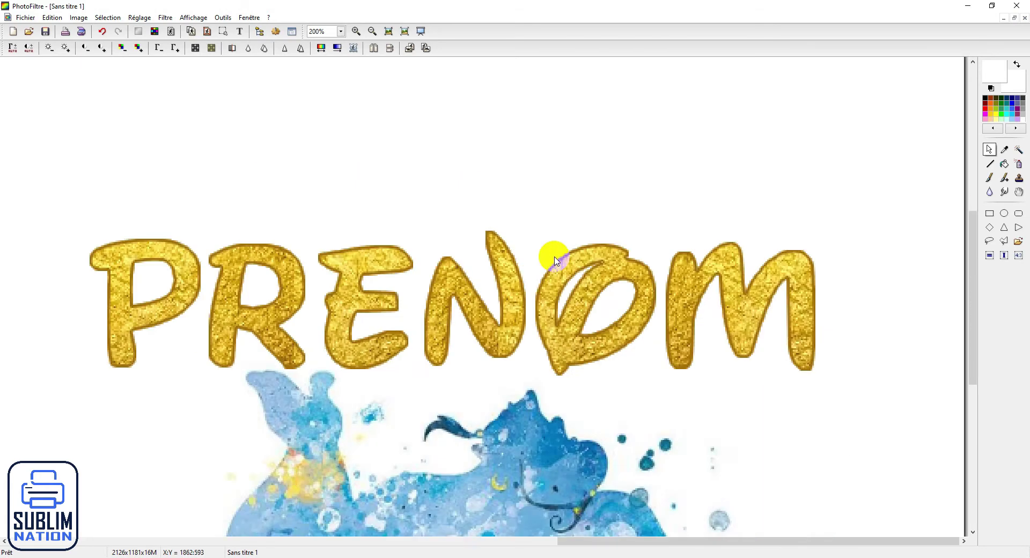
scroll(554, 260, down, 1)
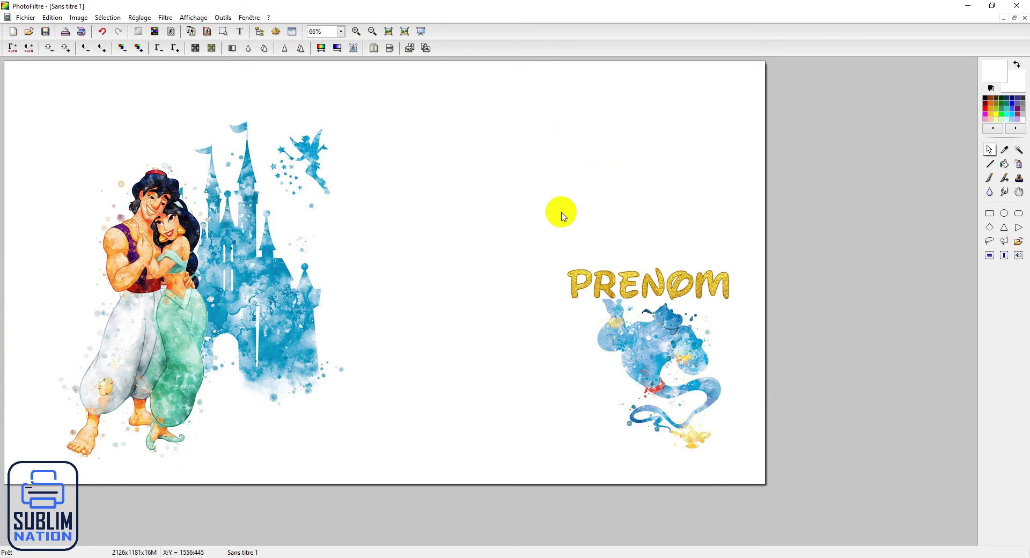
Switch to the browser, copy the orange and yellow watercolor star image, and return to PhotoFiltre
mouse_move(593, 552)
click(593, 523)
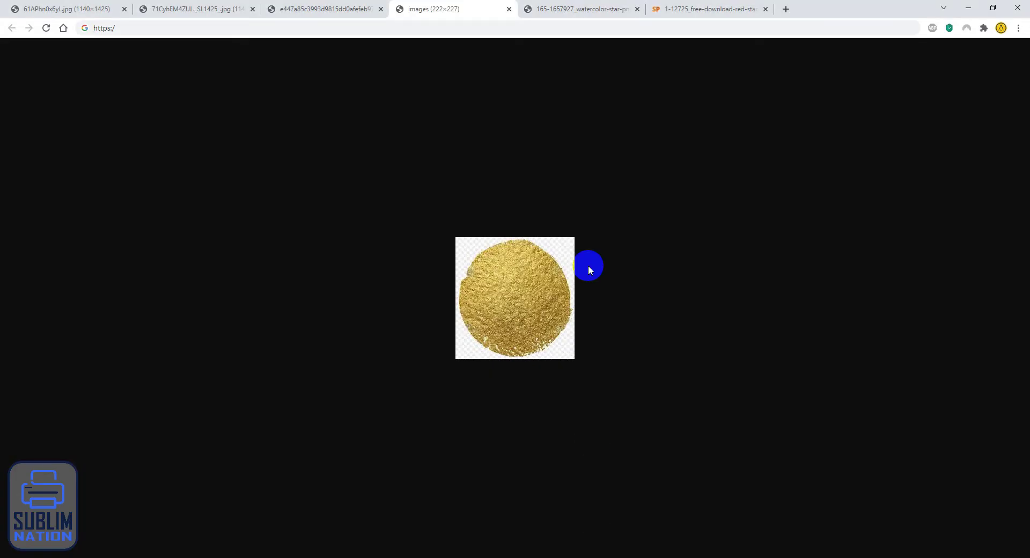
click(564, 9)
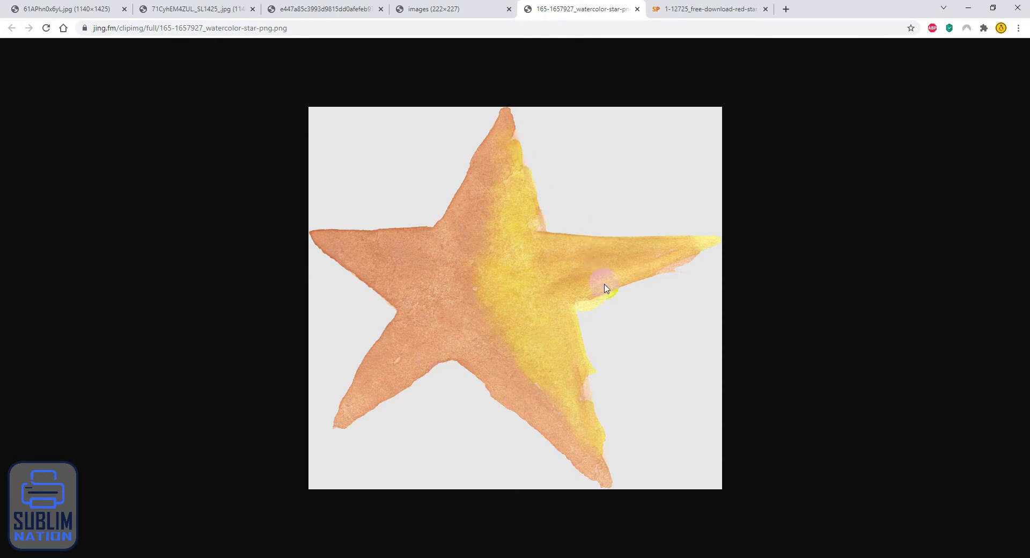
click(212, 9)
click(585, 9)
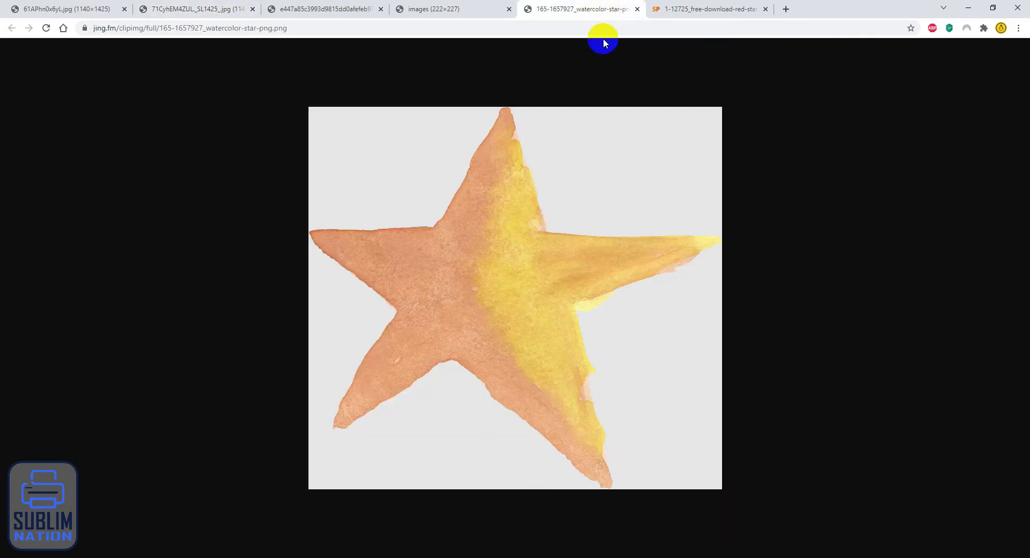
right_click(508, 259)
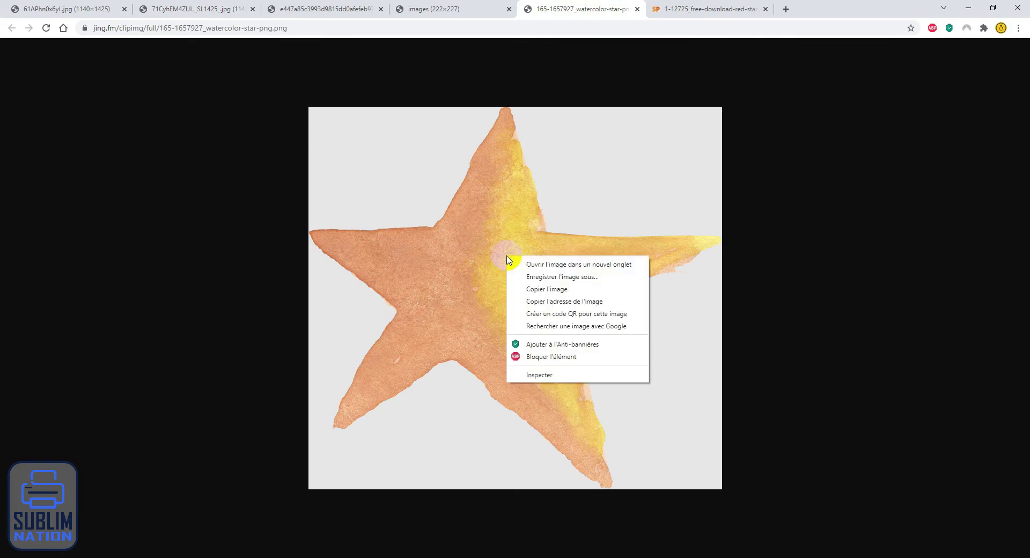
click(534, 293)
key(alt+Tab)
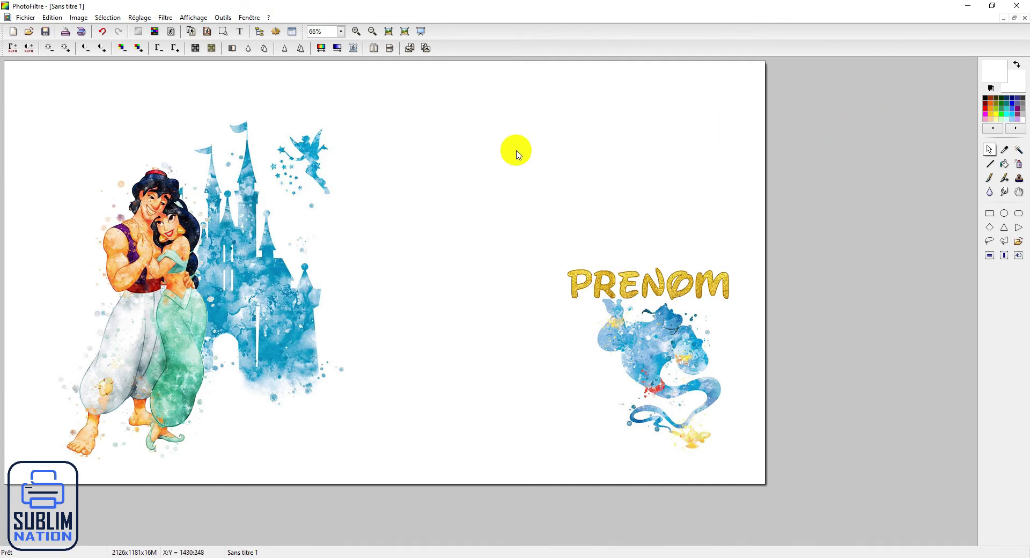
Paste the star into the design and make its black background transparent with a tolerance of 50
right_click(516, 154)
click(542, 222)
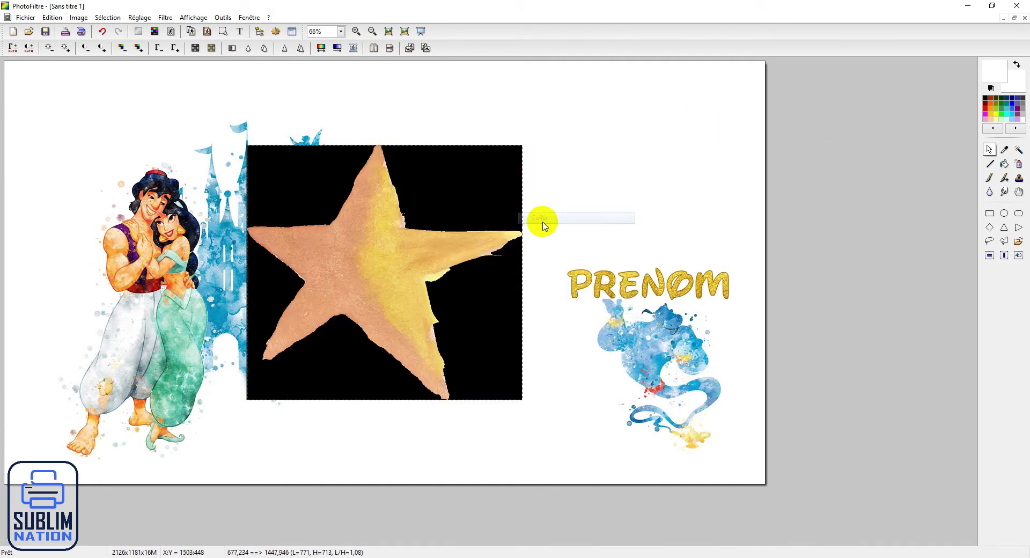
drag(423, 309, 534, 278)
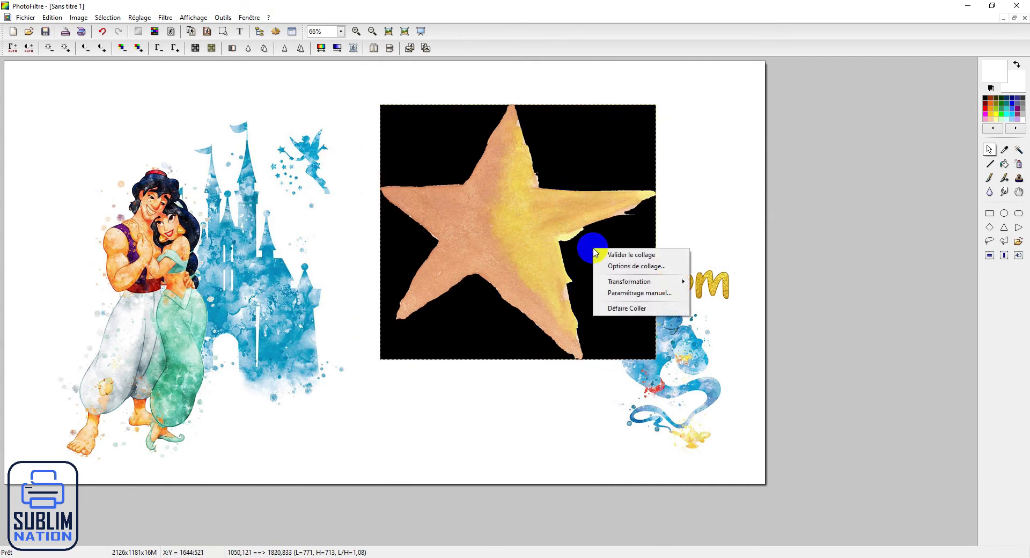
click(602, 267)
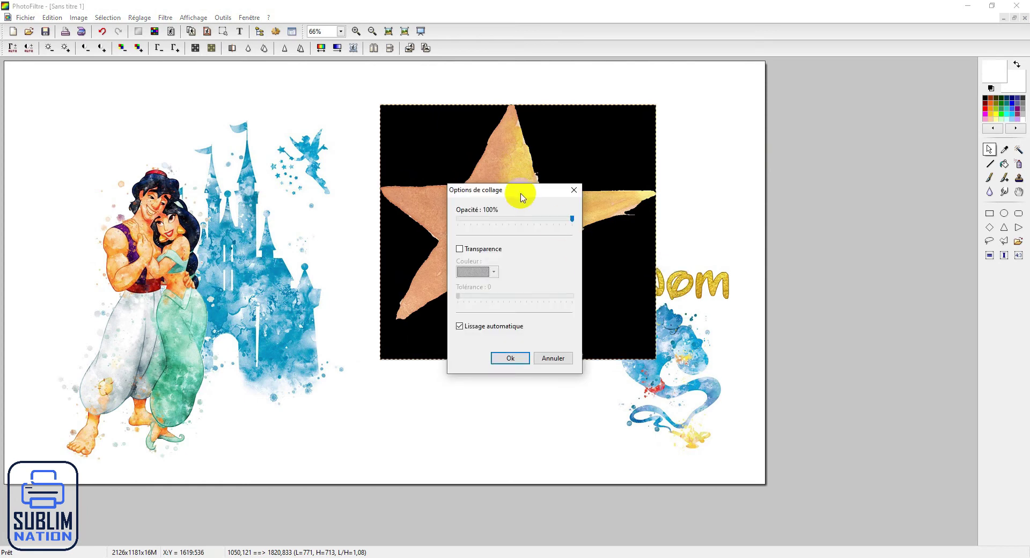
drag(524, 195, 747, 195)
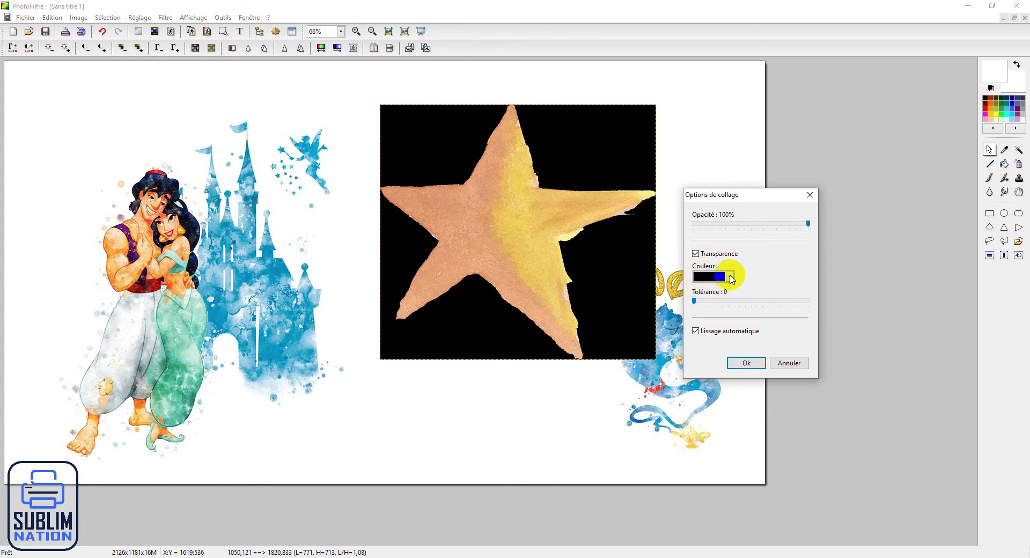
drag(705, 287, 581, 168)
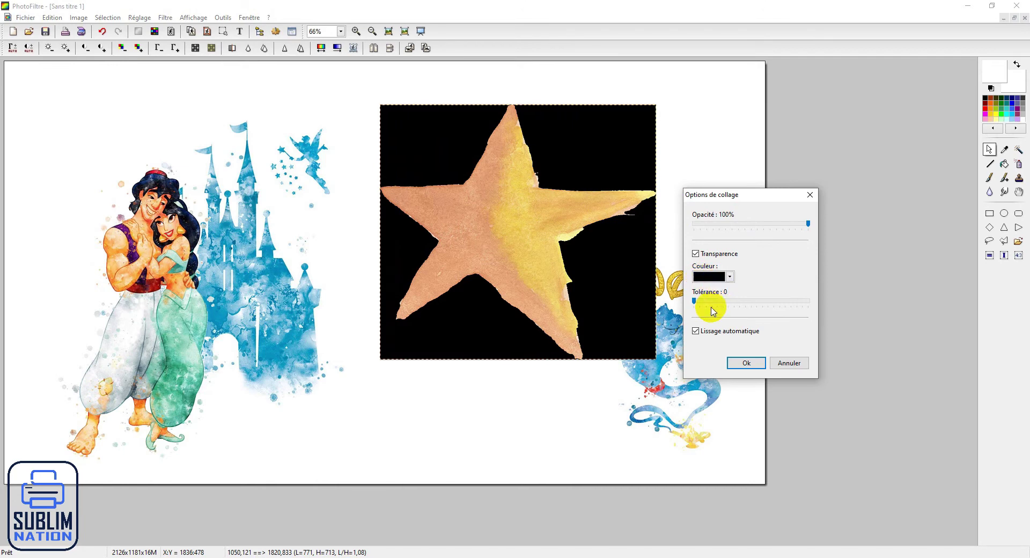
drag(708, 301, 751, 301)
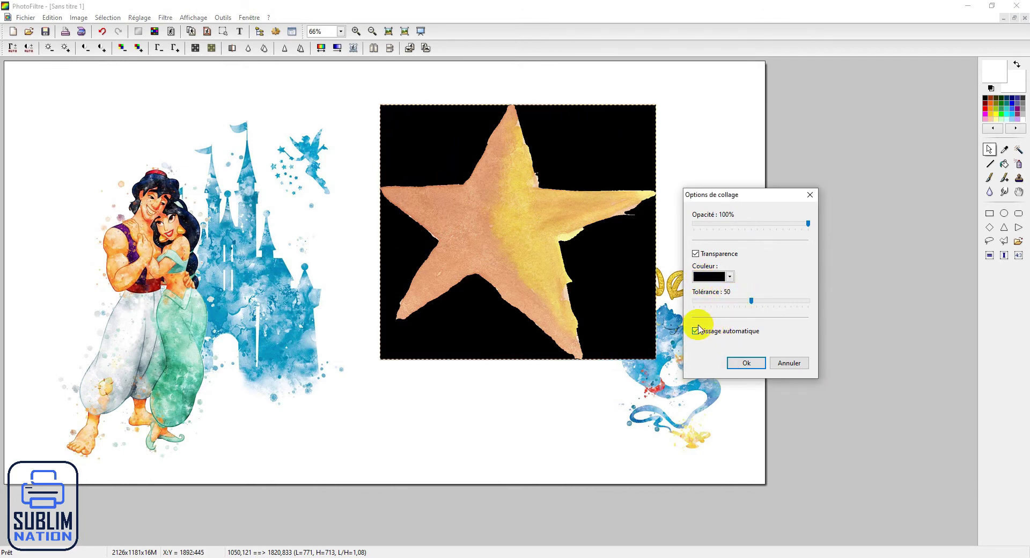
click(746, 363)
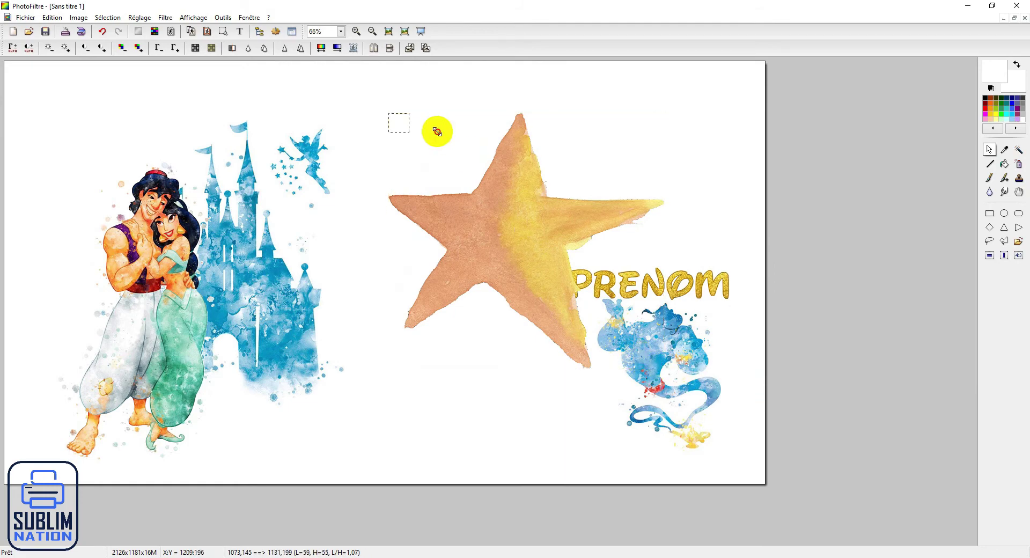
Shrink the pasted star to about 59 × 55 px and place it just above the M of PRENOM
key(ctrl+z)
scroll(719, 252, up, 1)
scroll(826, 293, down, 1)
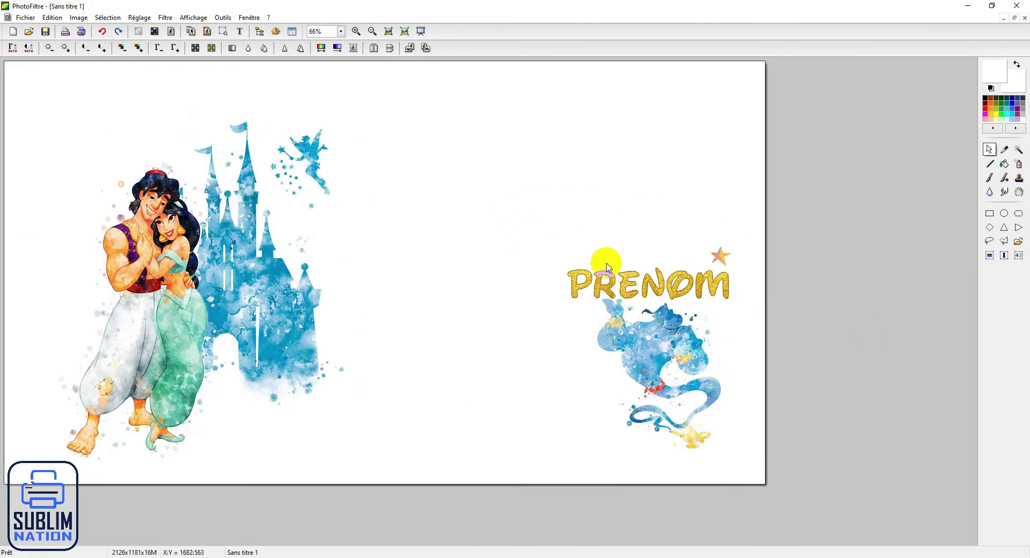
Paste a second copy of the star and make its black background transparent with a tolerance of 100
right_click(500, 218)
click(531, 284)
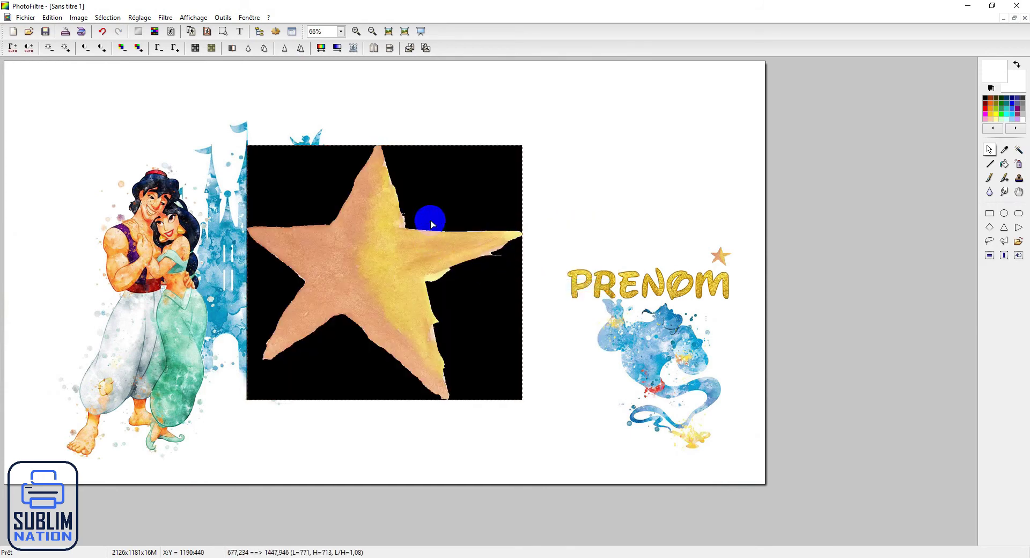
right_click(442, 202)
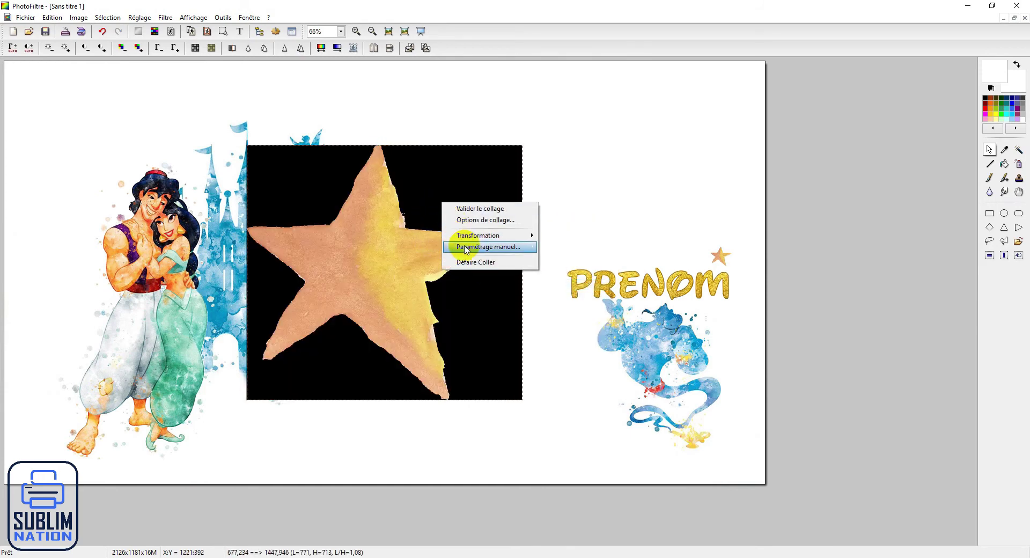
click(485, 220)
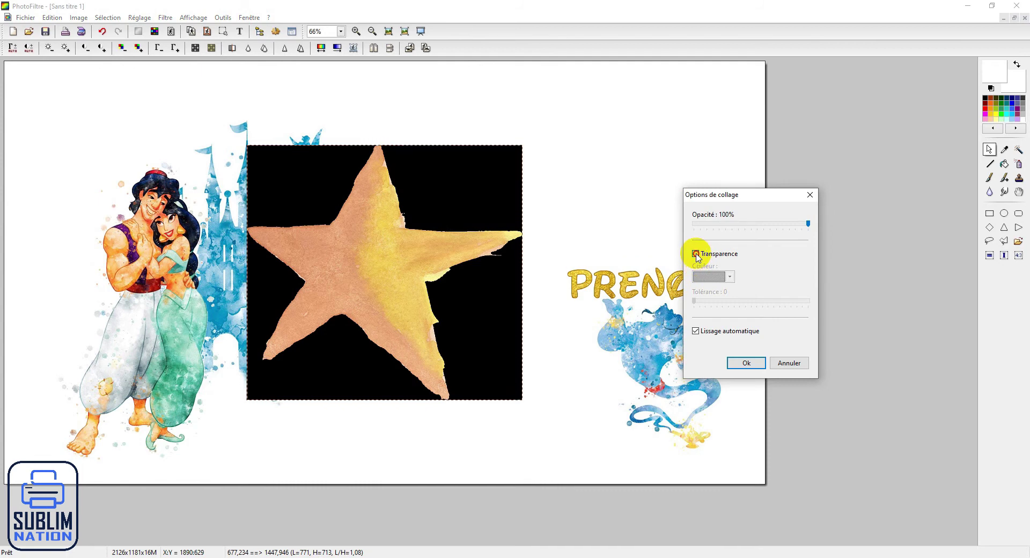
click(696, 253)
drag(708, 305, 826, 302)
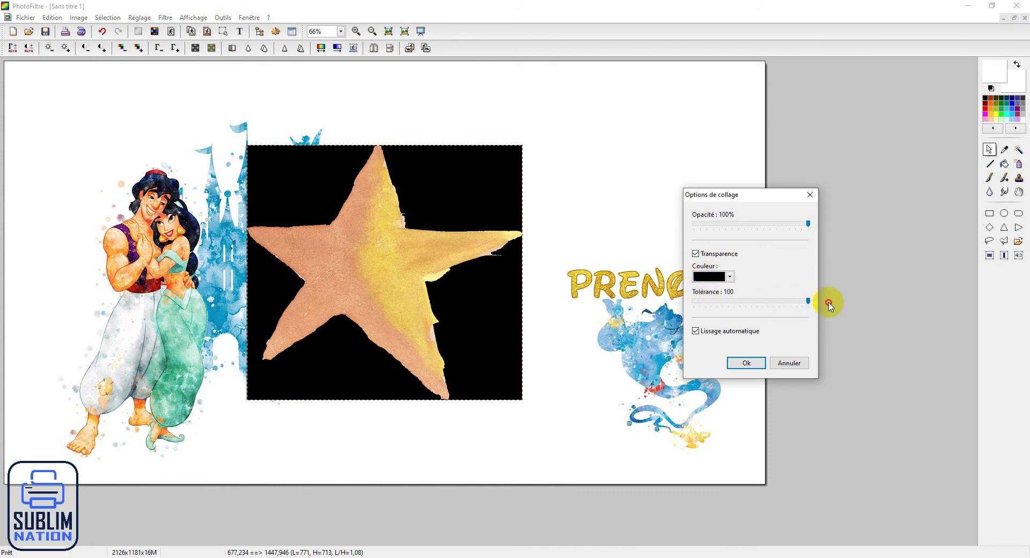
click(745, 364)
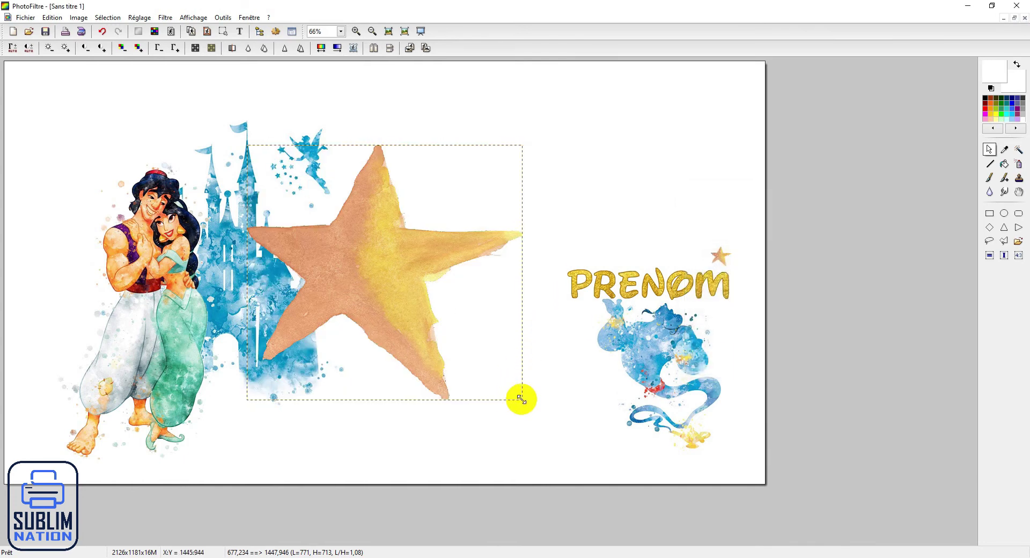
Shrink the second star to about 38 × 35 px near the base of the P and flip it horizontally
drag(521, 403, 563, 304)
scroll(563, 304, up, 3)
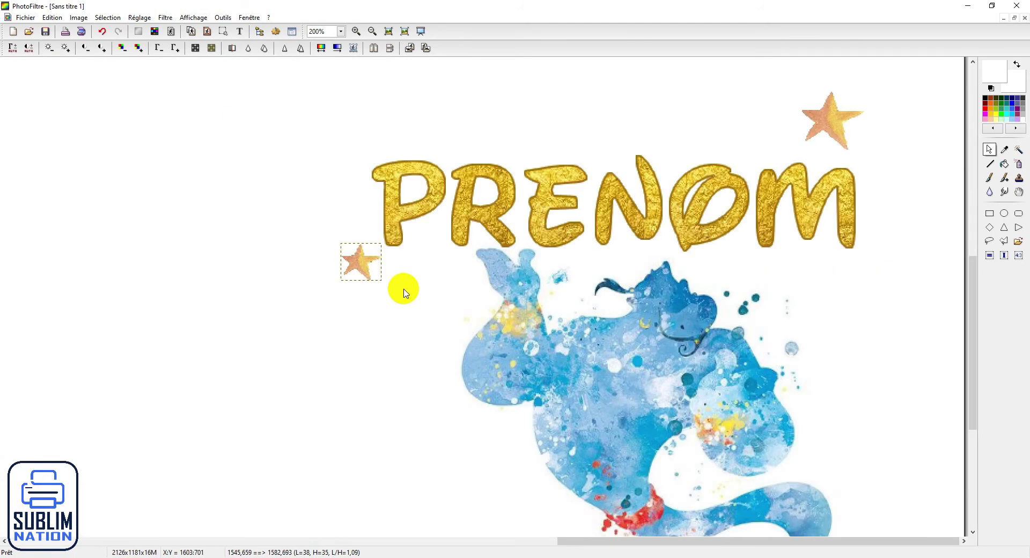
right_click(360, 271)
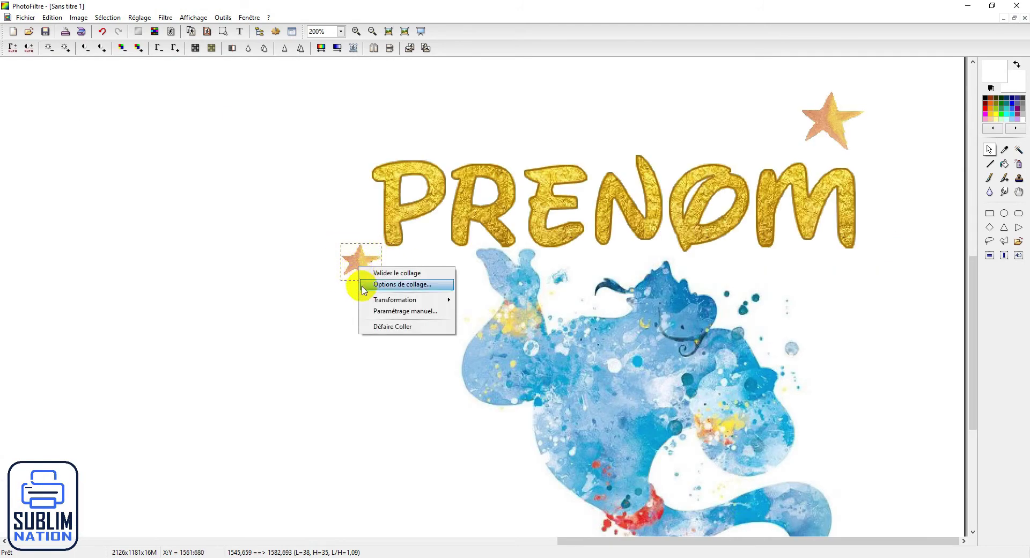
mouse_move(370, 298)
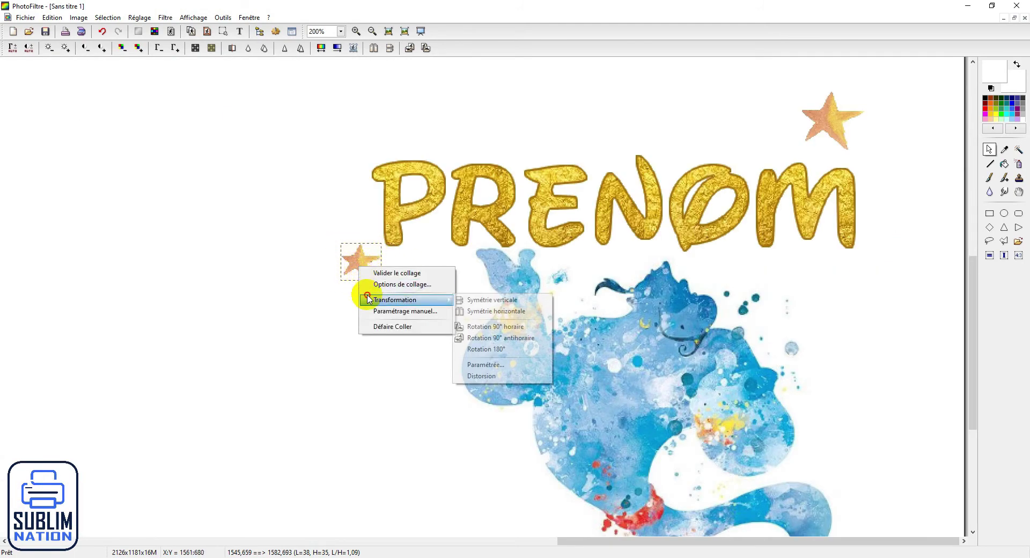
click(496, 313)
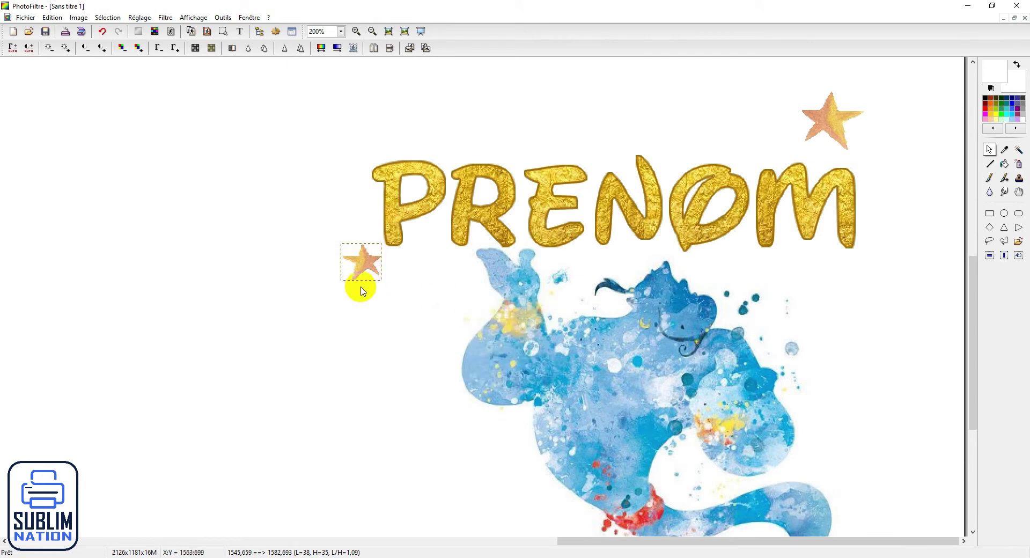
Move the small flipped star closer beneath the P of PRENOM and validate the paste
drag(364, 271, 379, 262)
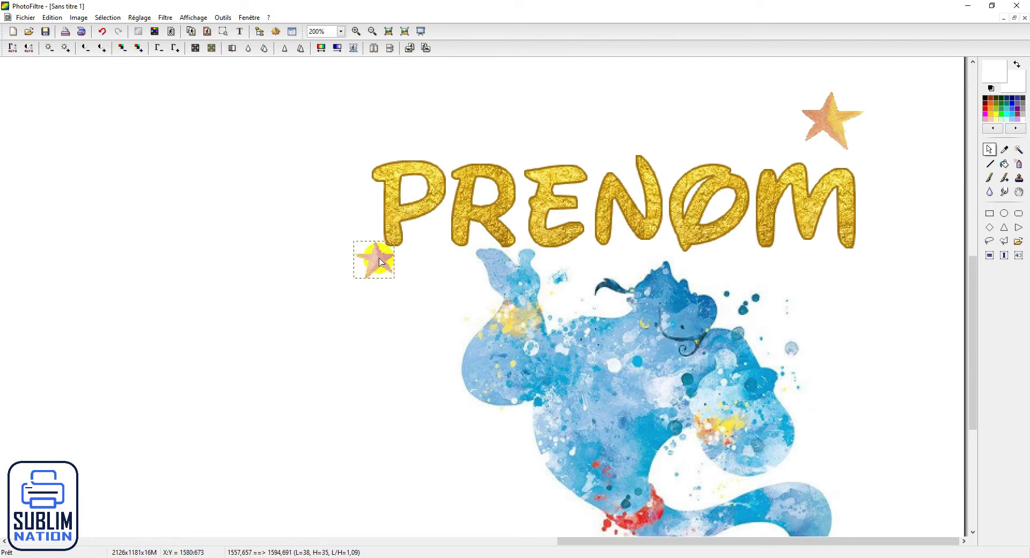
right_click(380, 260)
click(389, 263)
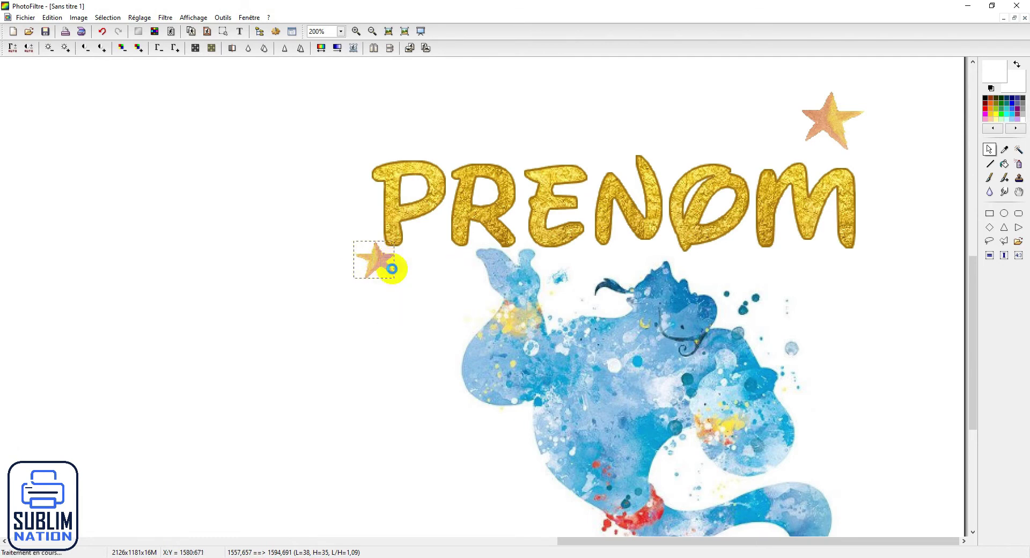
Paste a third star in blue at about 34 × 31 px, flip it horizontally and place it above the E of PRENOM
scroll(388, 268, down, 3)
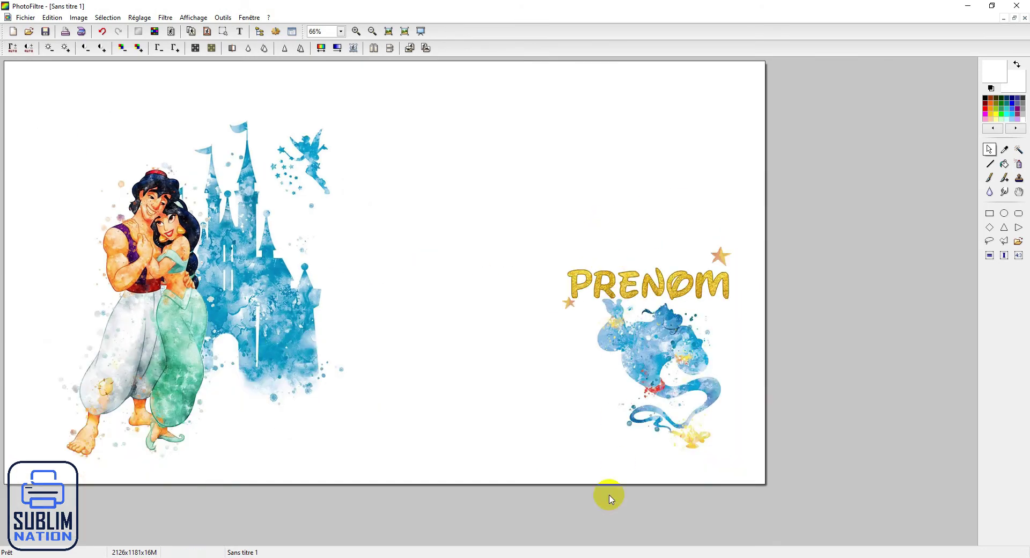
drag(734, 413, 461, 155)
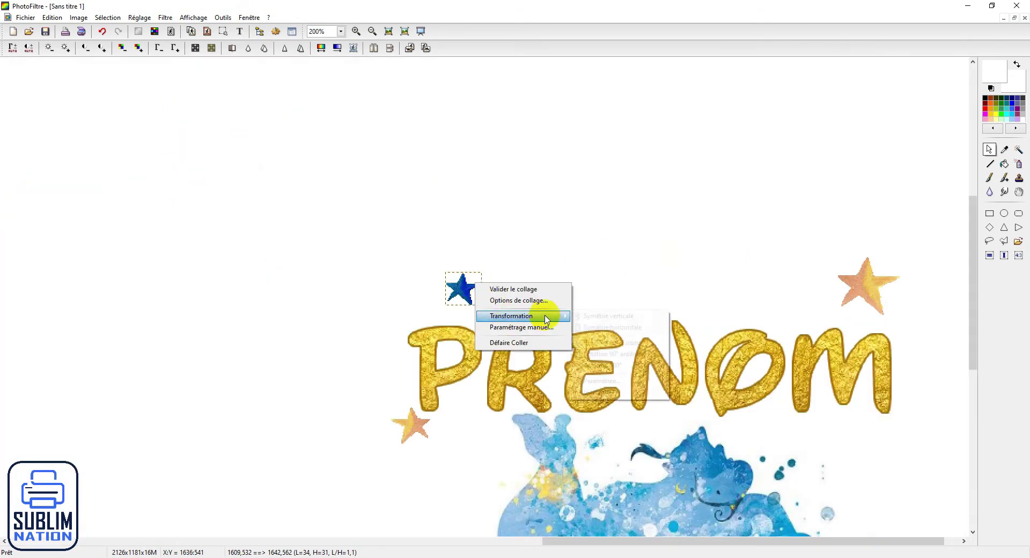
drag(459, 287, 604, 306)
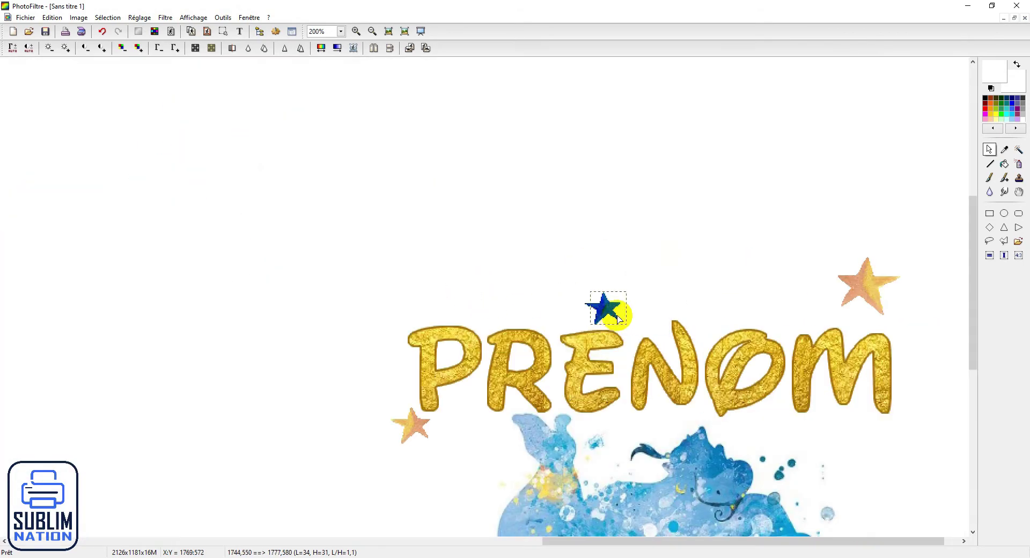
scroll(616, 310, up, 1)
scroll(458, 380, down, 5)
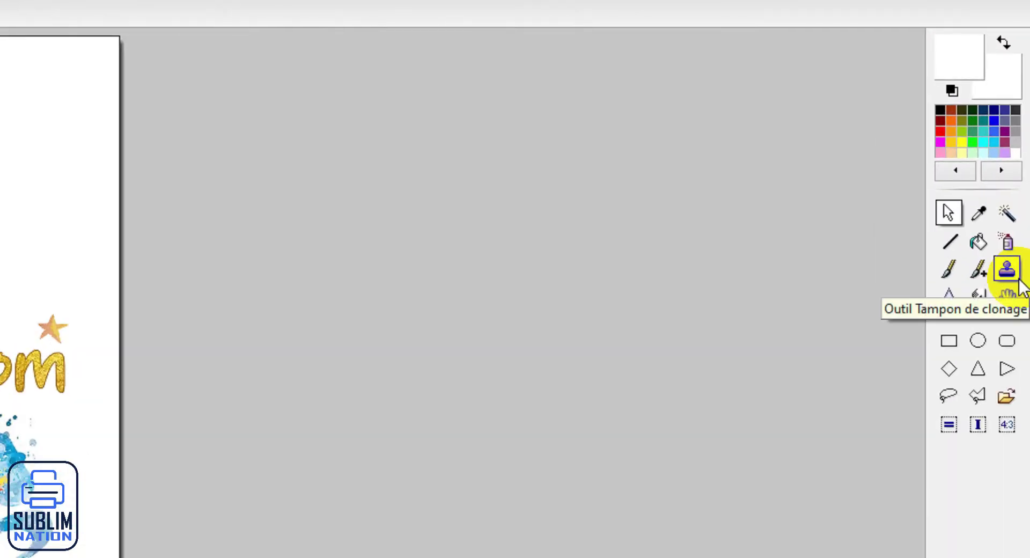
Use the Clone Stamp with radius 7 to copy gold texture from the R of PRENOM as five scattered dots above the name
click(1020, 180)
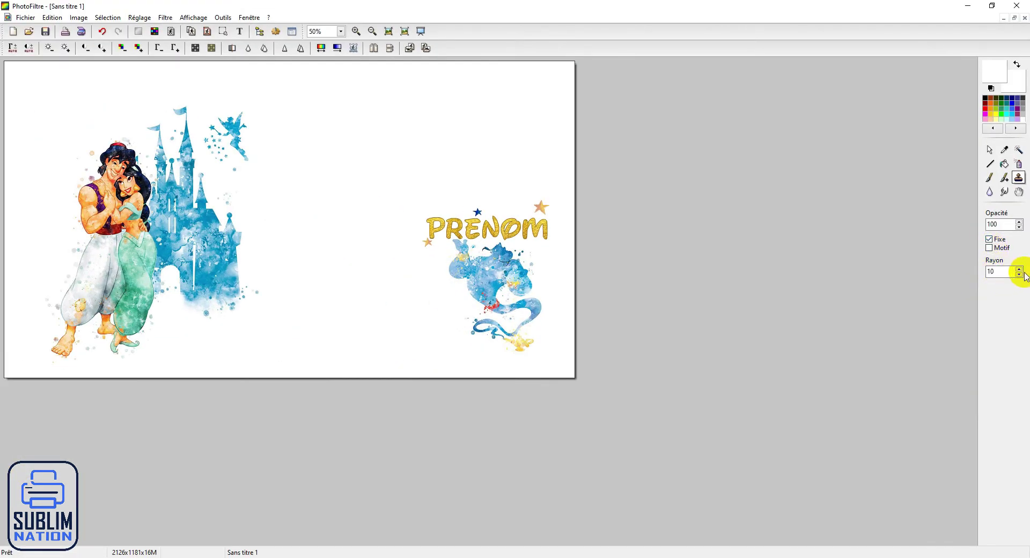
click(1019, 275)
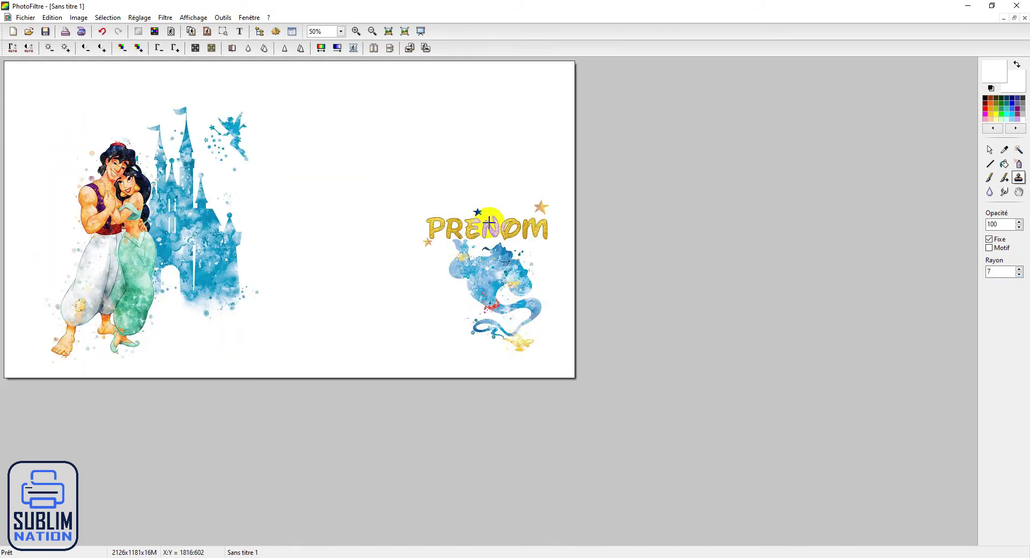
scroll(472, 223, up, 2)
scroll(668, 267, up, 3)
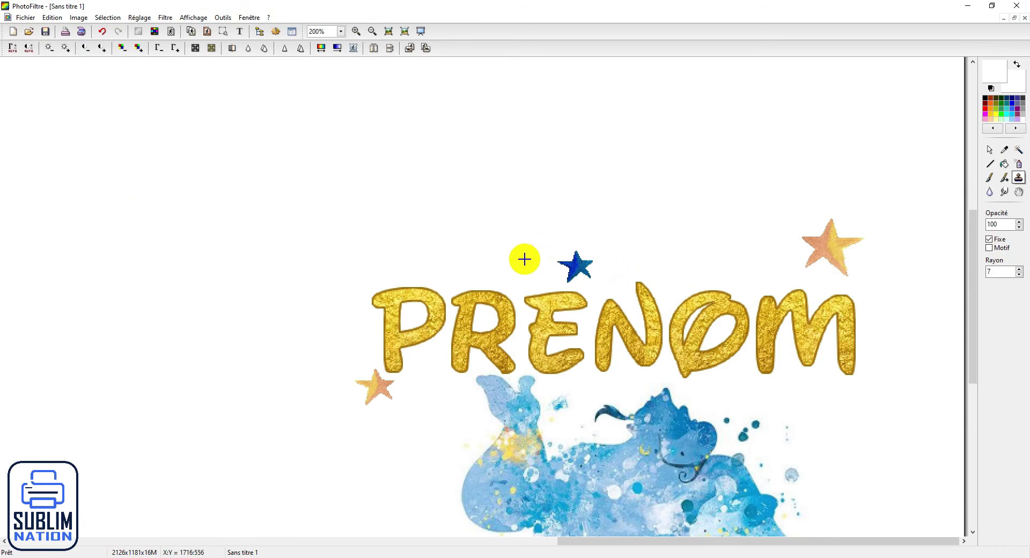
click(495, 289)
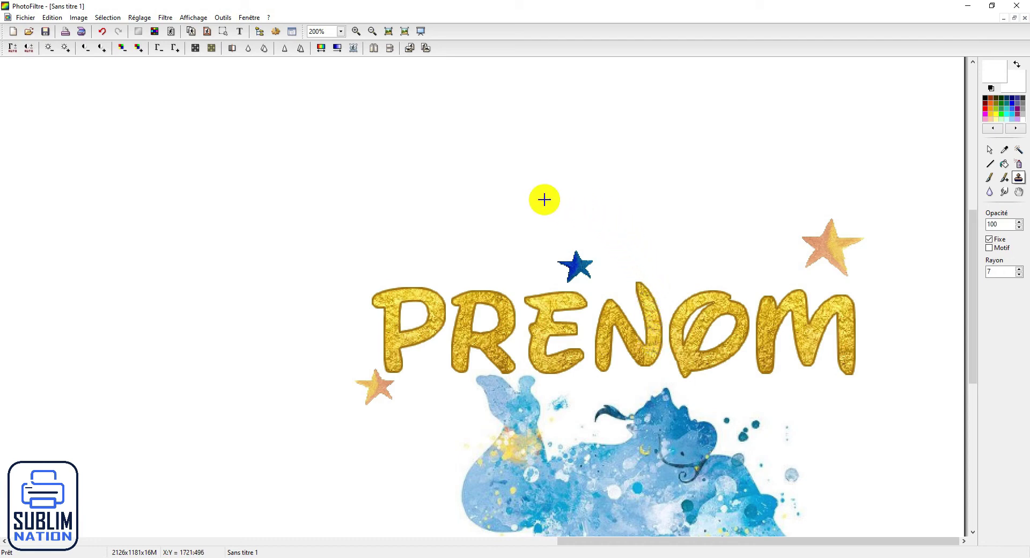
click(435, 156)
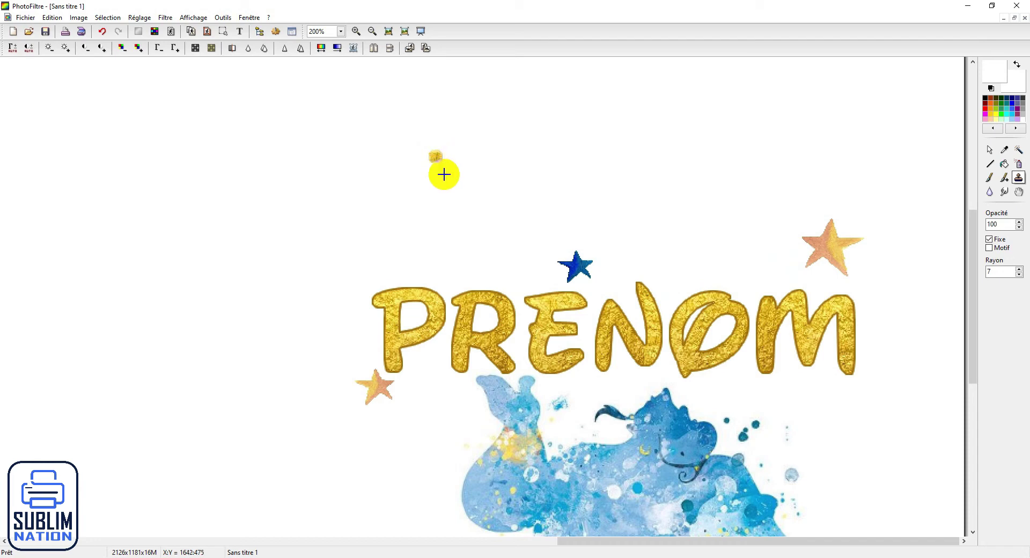
click(599, 114)
scroll(616, 115, up, 1)
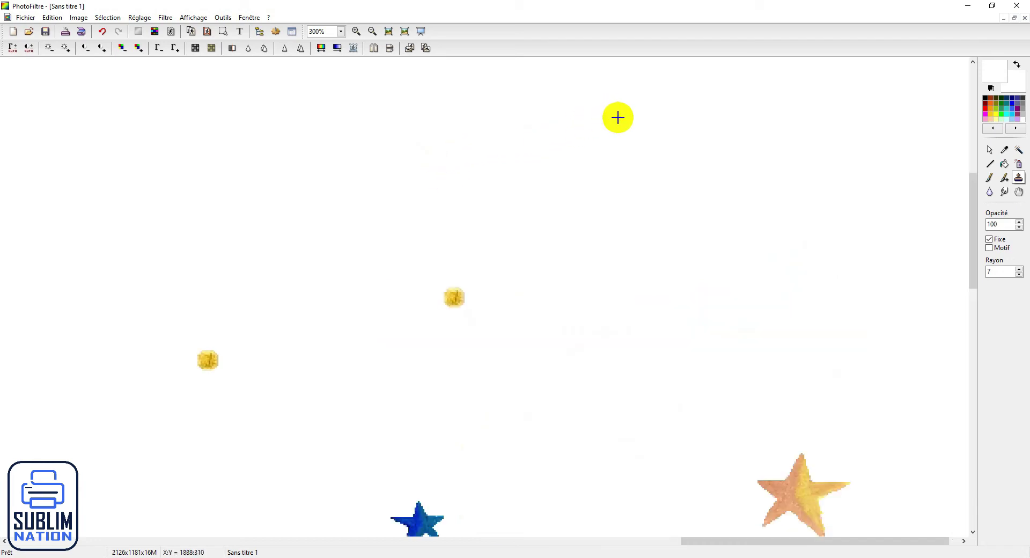
click(447, 87)
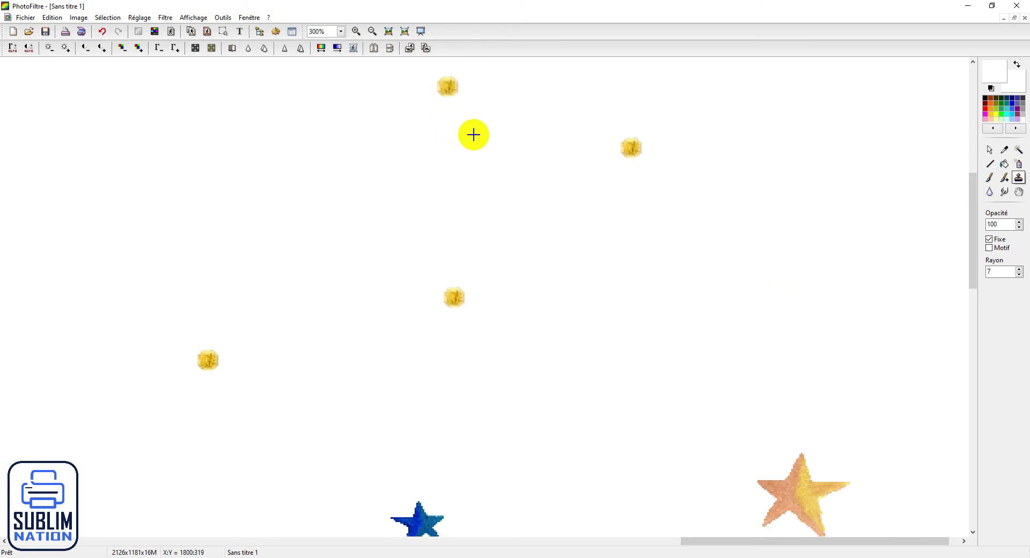
click(833, 105)
scroll(782, 186, up, 1)
scroll(781, 186, down, 3)
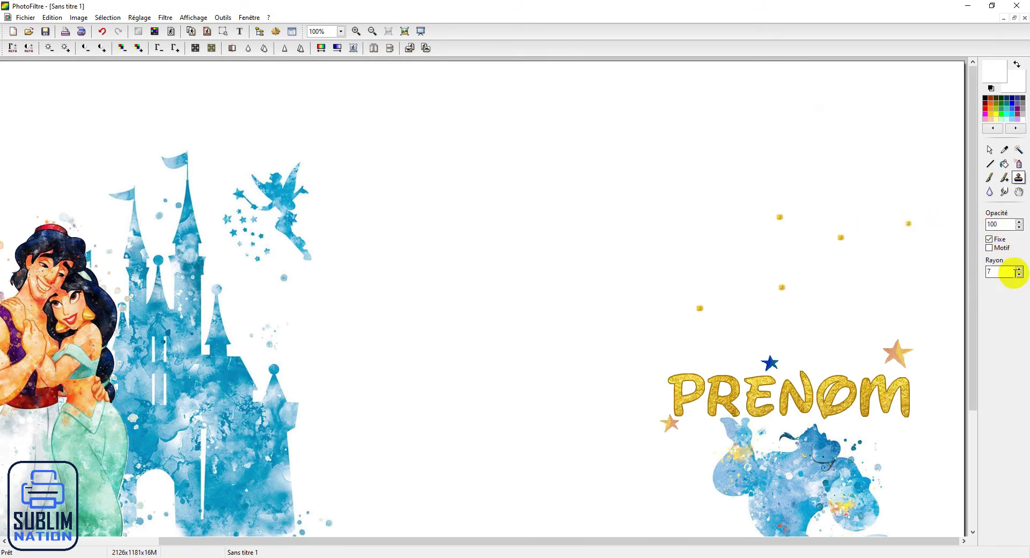
Clone smaller gold dots among the larger ones high above the name with a stamp radius of 4
click(1018, 275)
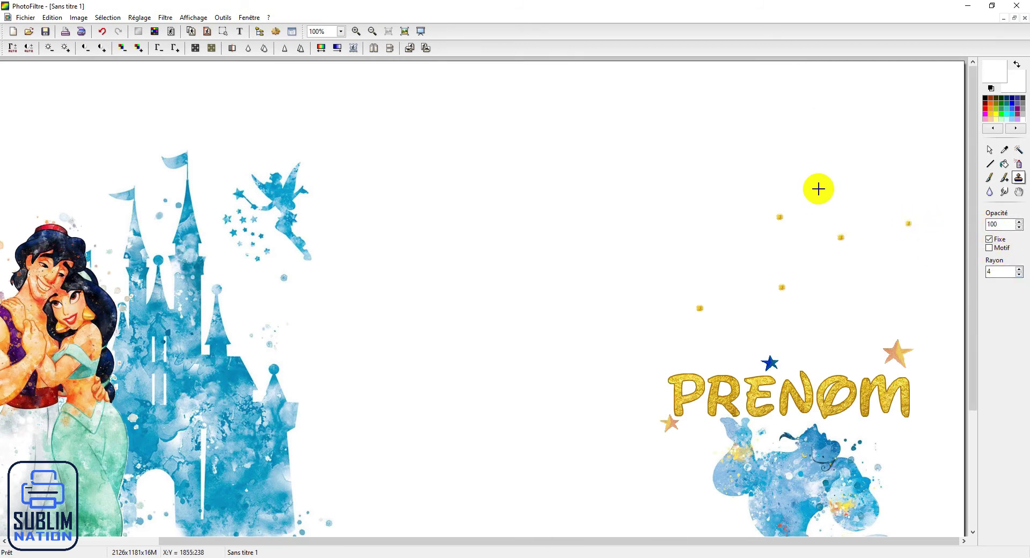
click(833, 180)
click(772, 168)
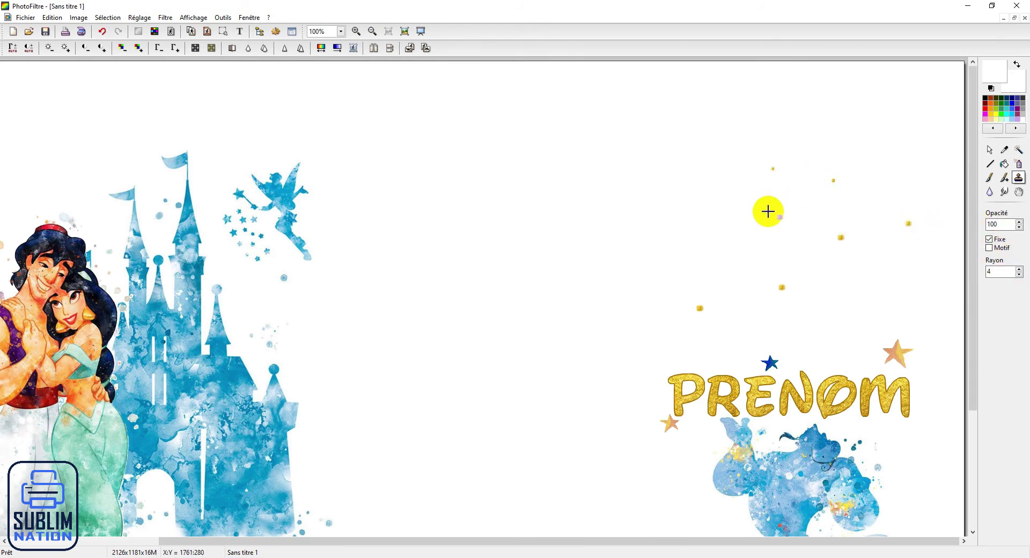
click(730, 219)
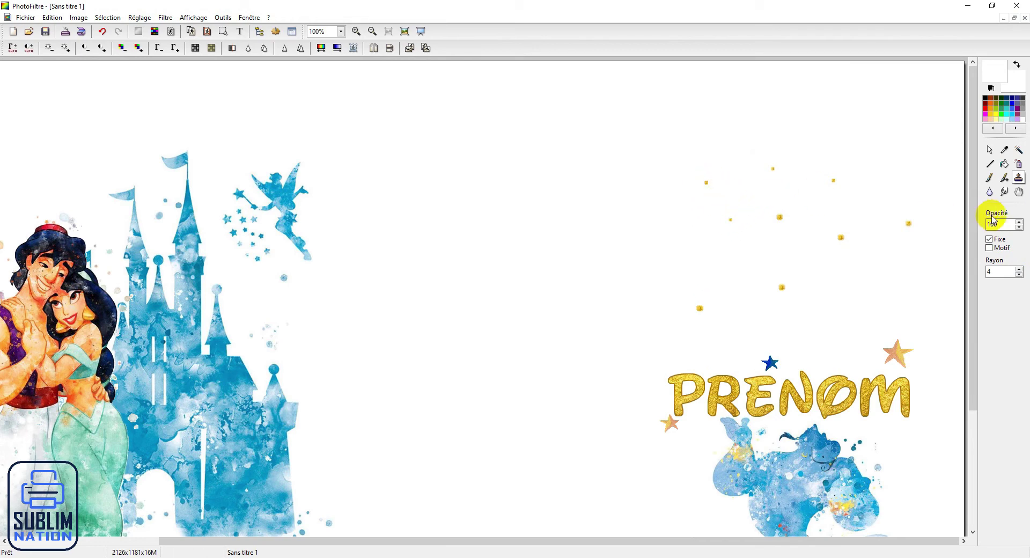
Sprinkle tiny cloned gold dots above the name and around its sides and the genie with a stamp radius of 2
click(1018, 274)
click(1018, 274)
click(872, 166)
click(777, 130)
click(713, 248)
click(760, 321)
click(843, 350)
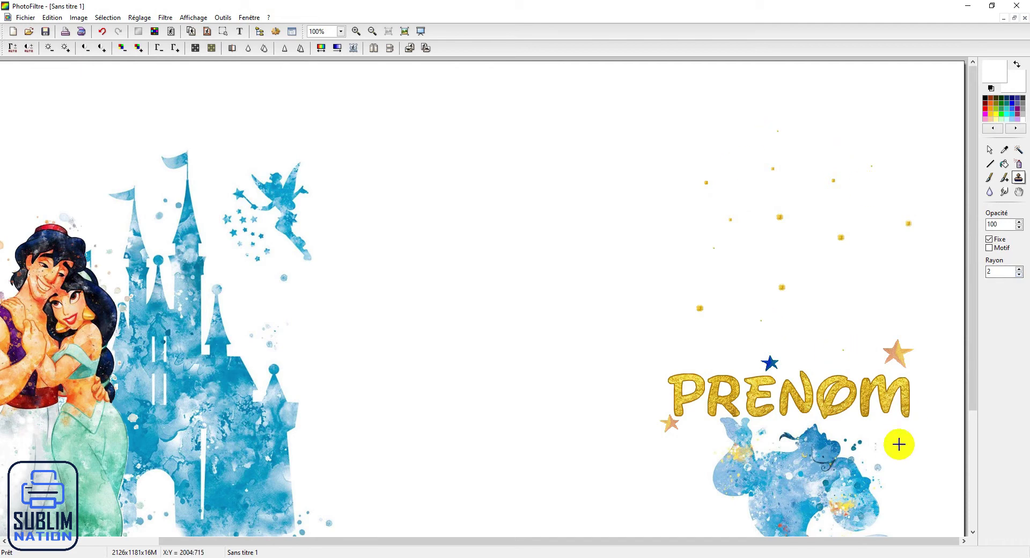
click(697, 460)
click(663, 466)
click(628, 398)
click(651, 365)
click(669, 307)
click(656, 288)
click(682, 262)
click(852, 382)
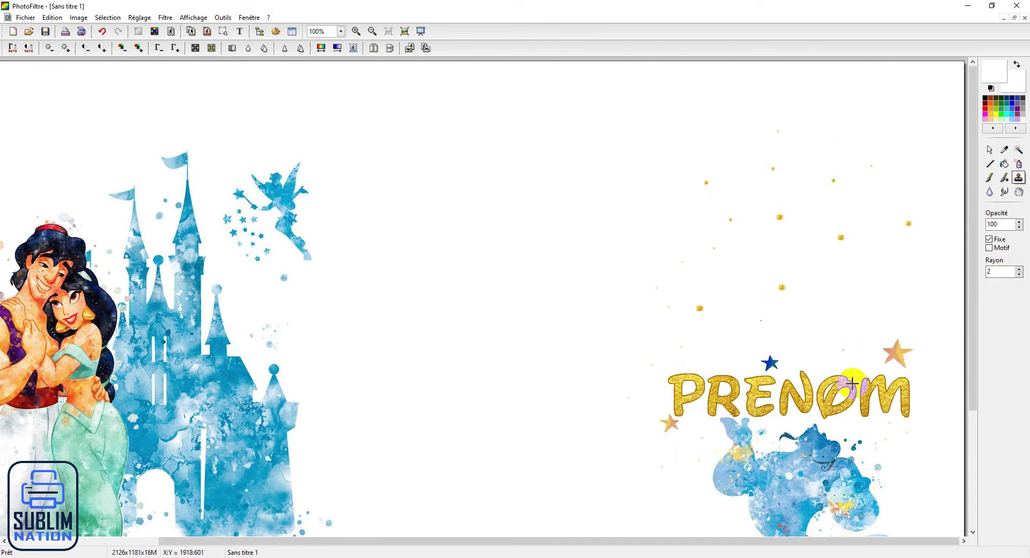
scroll(846, 372, down, 1)
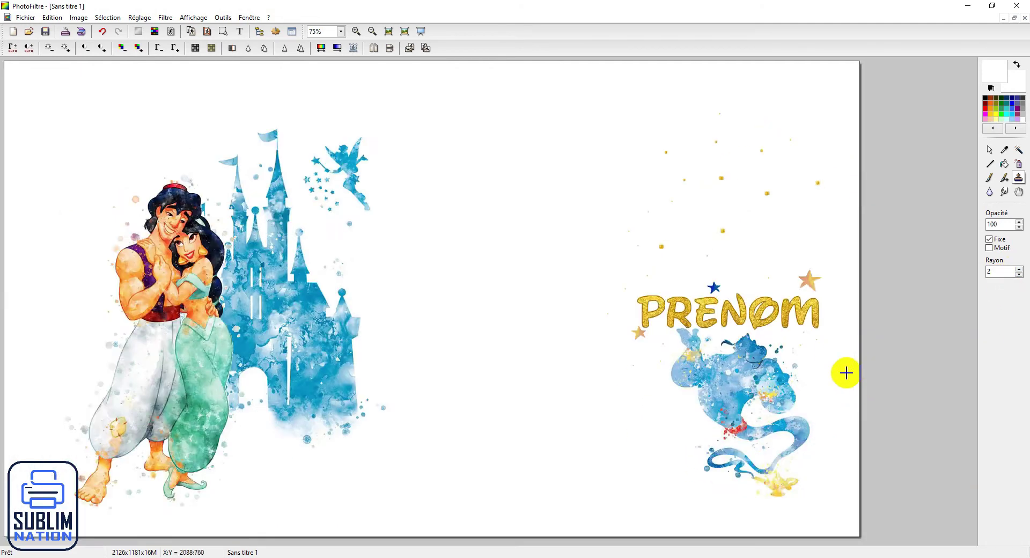
Scatter more gold dots above PRENOM and on both sides of the genie, starting with a stamp radius of 4
scroll(830, 278, up, 3)
drag(787, 198, 766, 163)
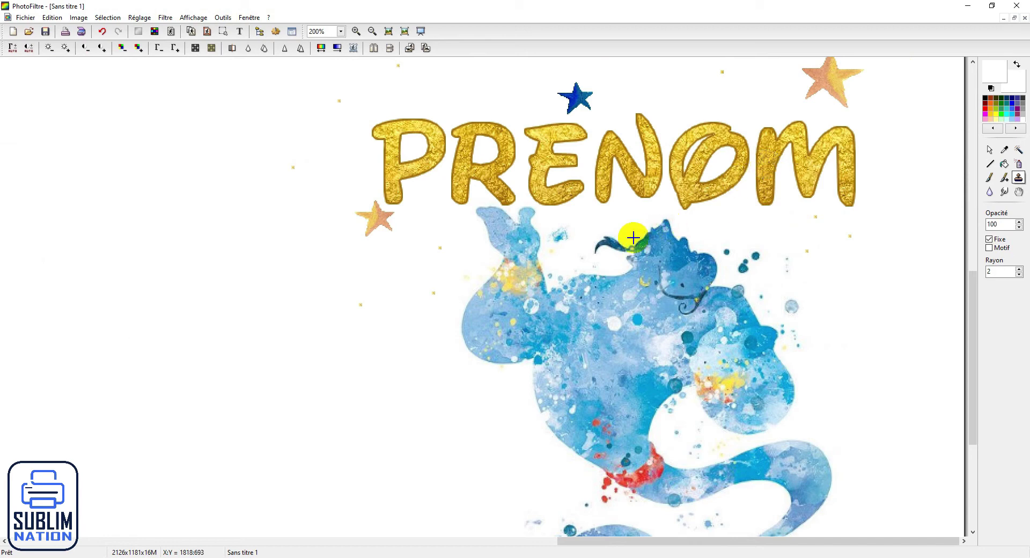
scroll(632, 234, up, 1)
scroll(632, 235, down, 4)
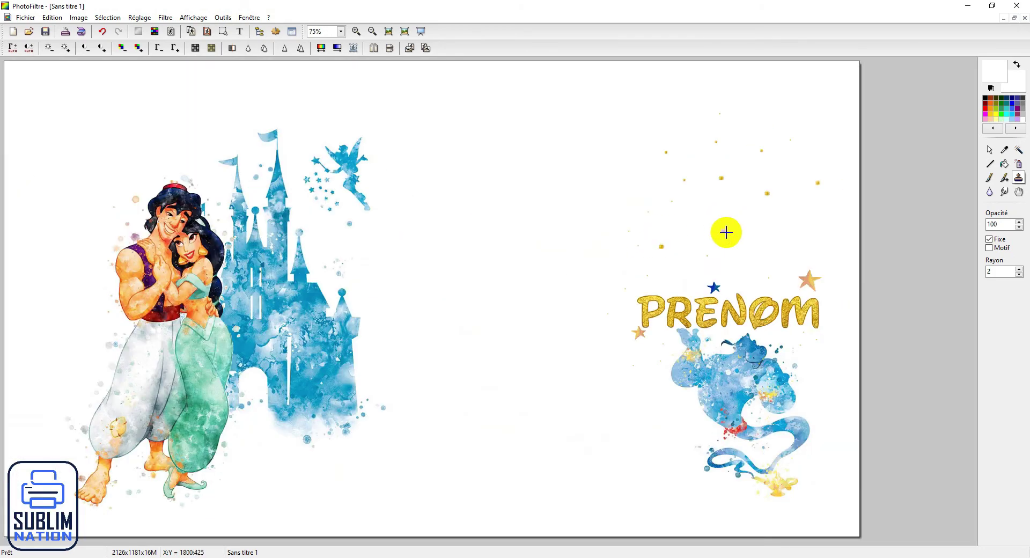
click(802, 247)
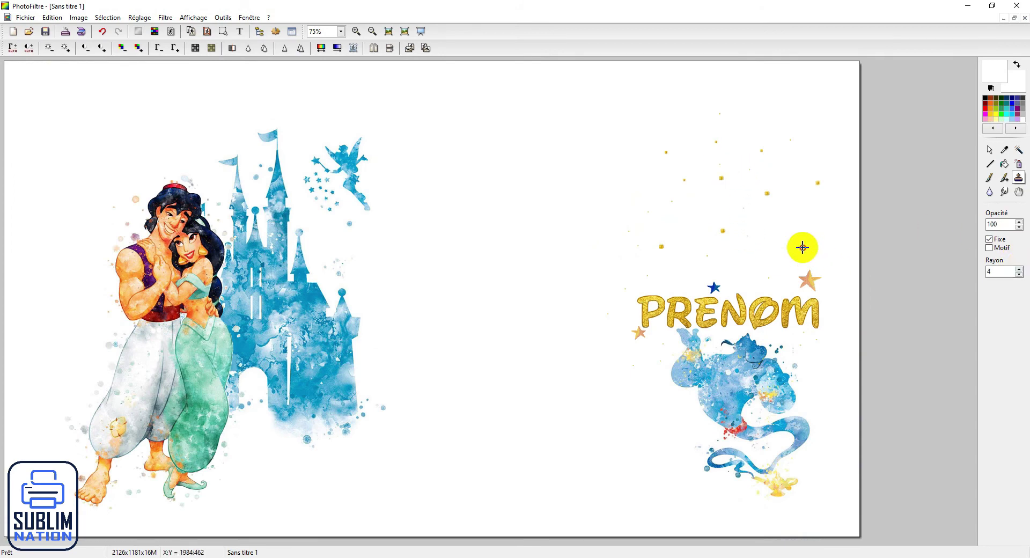
click(693, 212)
click(761, 226)
click(669, 407)
click(820, 368)
click(819, 264)
click(751, 257)
click(686, 266)
click(653, 210)
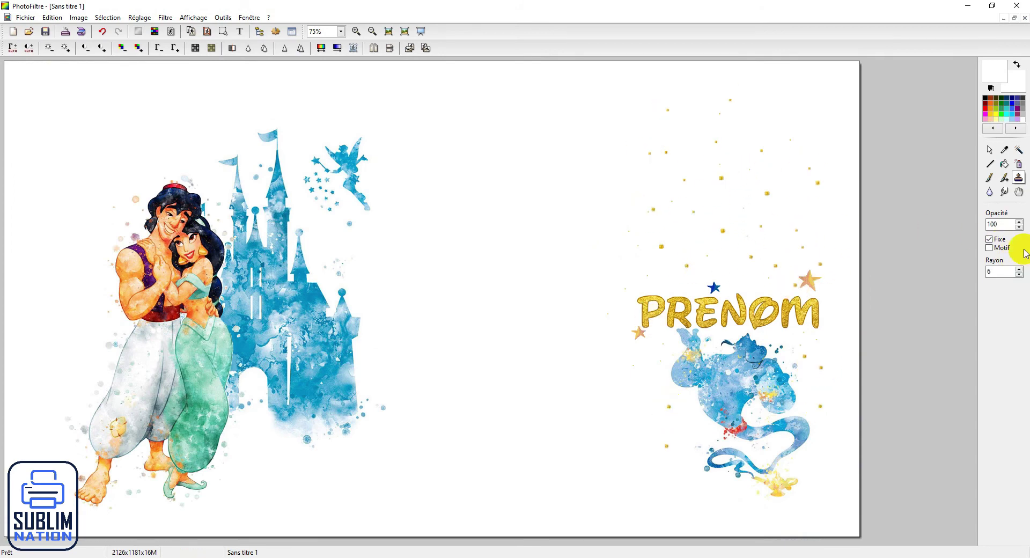
Reduce the stamp radius to 3 and add a few more small gold dots around the name and the genie
triple_click(1018, 274)
click(818, 239)
click(751, 292)
click(800, 470)
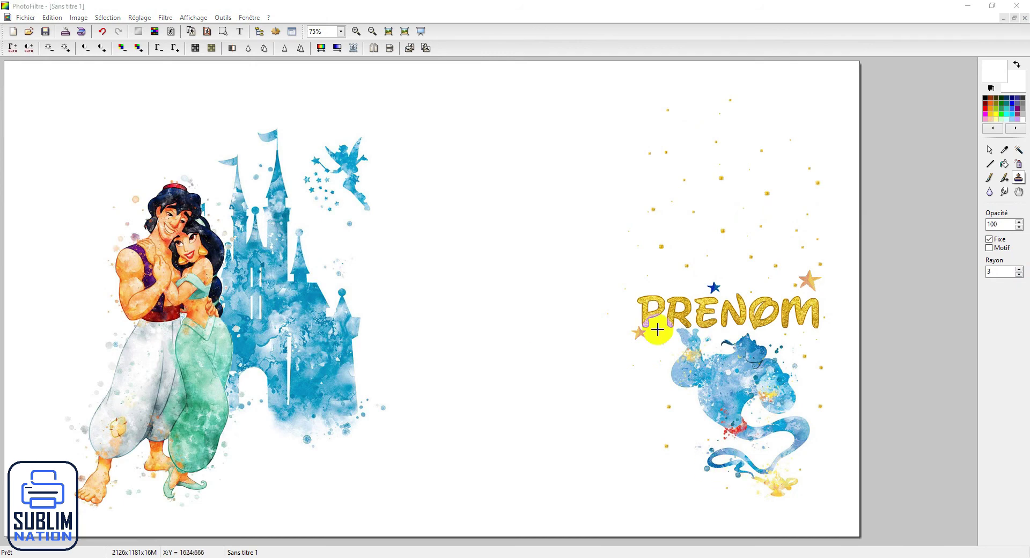
click(730, 298)
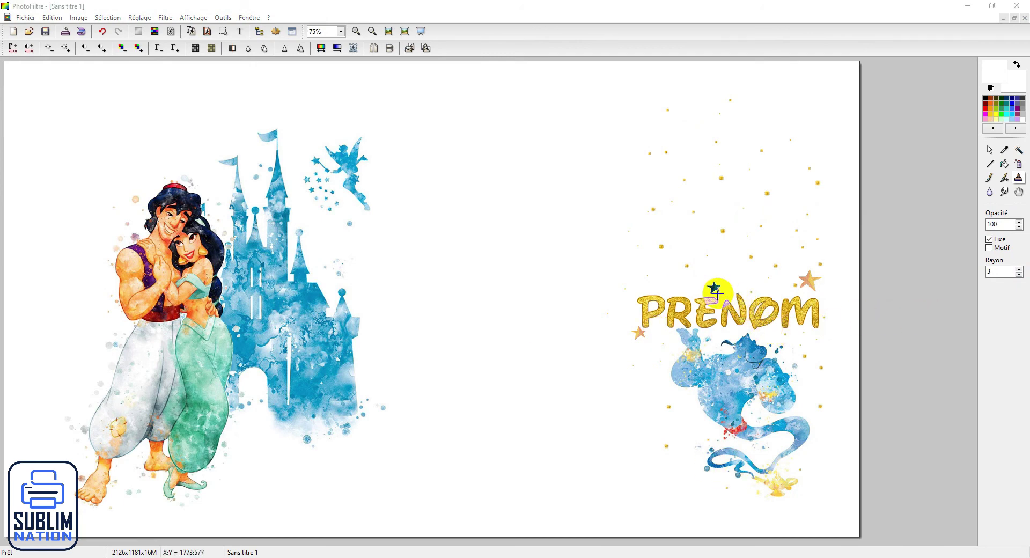
Paint over the blue star above the E and the small star beneath the P in white with a round brush of radius 6
drag(710, 286, 713, 296)
scroll(714, 288, up, 3)
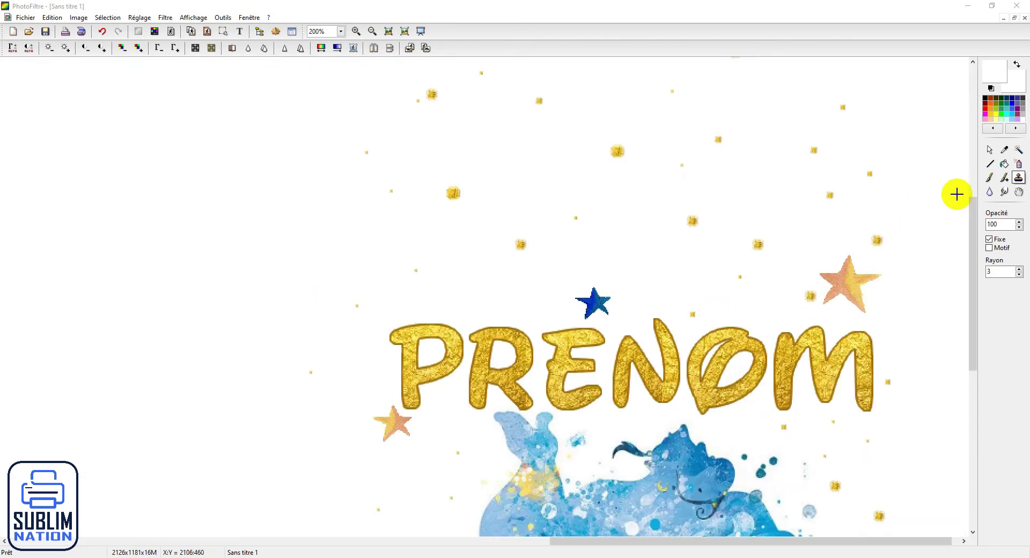
click(989, 178)
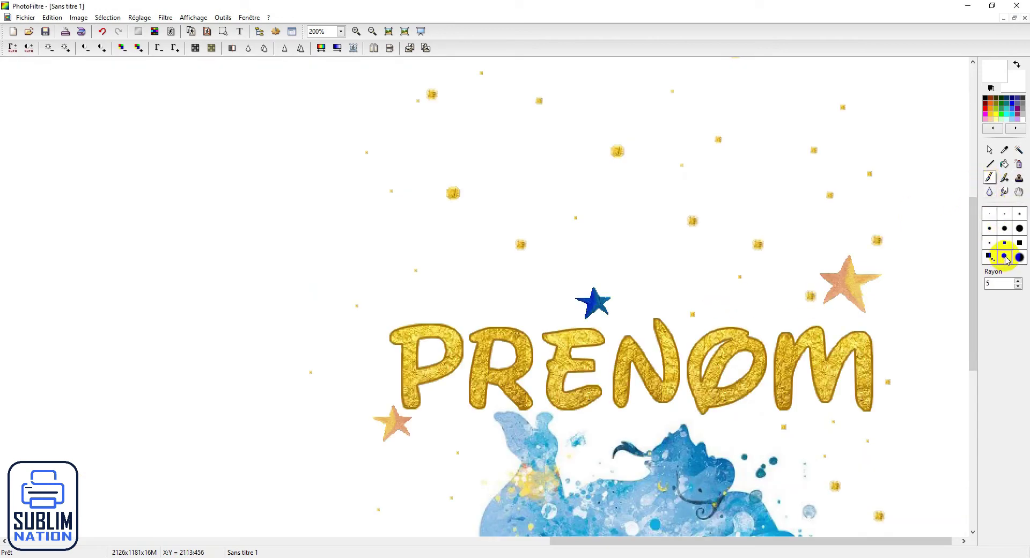
click(1008, 258)
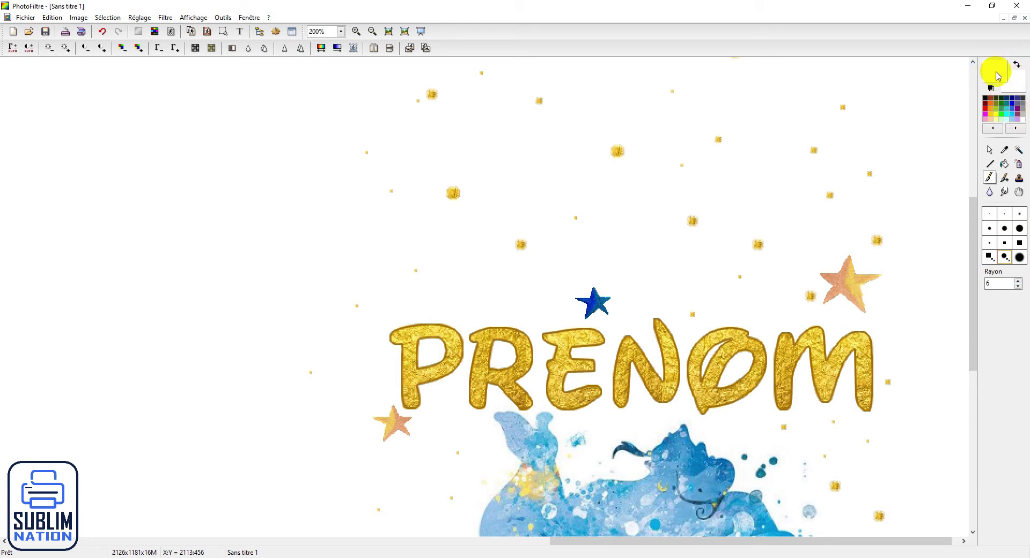
mouse_move(593, 301)
mouse_down()
mouse_move(581, 311)
mouse_move(601, 311)
mouse_move(581, 292)
mouse_up()
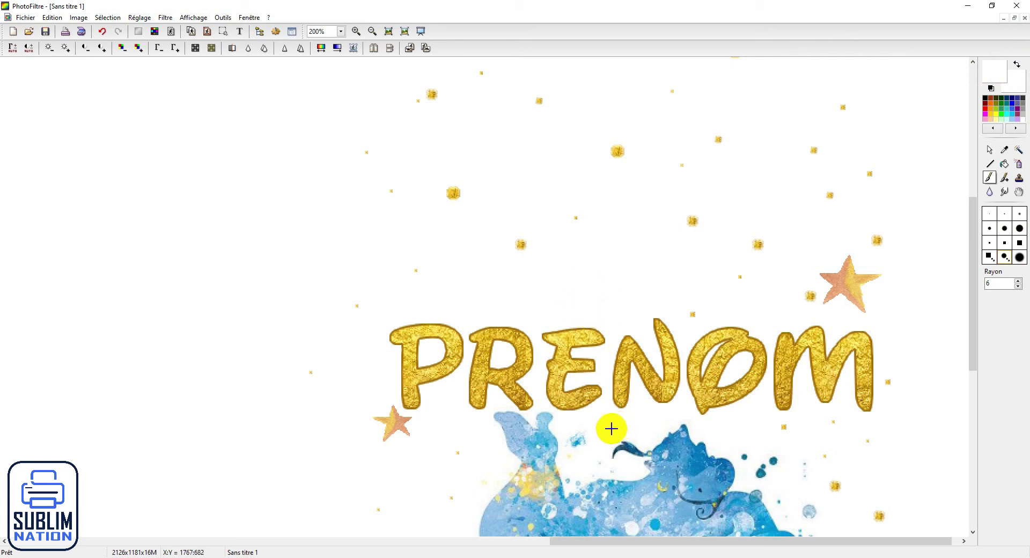
scroll(611, 428, down, 2)
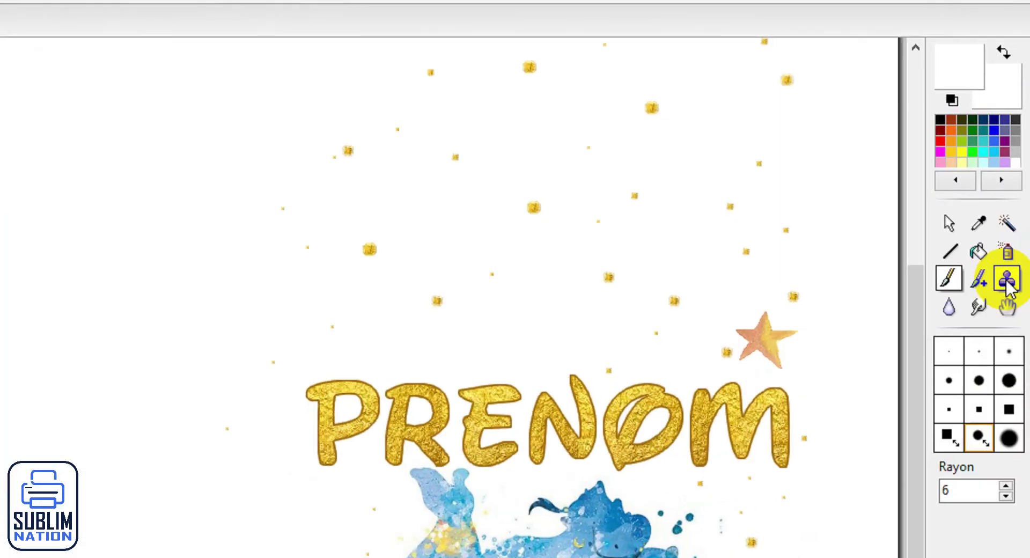
Try cloning parts of the name and genie into the empty middle area with fixed sampling off and a radius of 3
click(1018, 178)
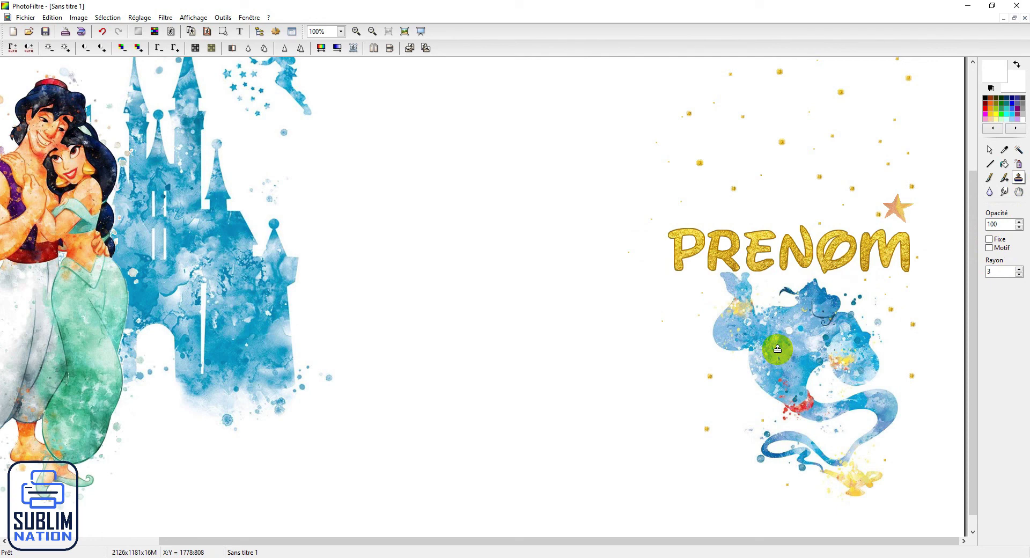
mouse_move(564, 300)
mouse_down()
mouse_move(573, 250)
mouse_move(492, 329)
mouse_move(493, 266)
mouse_move(538, 201)
mouse_move(608, 214)
mouse_move(443, 190)
mouse_move(544, 146)
mouse_move(470, 222)
mouse_move(527, 202)
mouse_move(489, 265)
mouse_move(543, 232)
mouse_move(554, 212)
mouse_move(570, 262)
mouse_move(600, 183)
mouse_move(608, 198)
mouse_move(585, 261)
mouse_move(579, 205)
mouse_move(555, 221)
mouse_move(546, 248)
mouse_move(555, 202)
mouse_move(533, 229)
mouse_up()
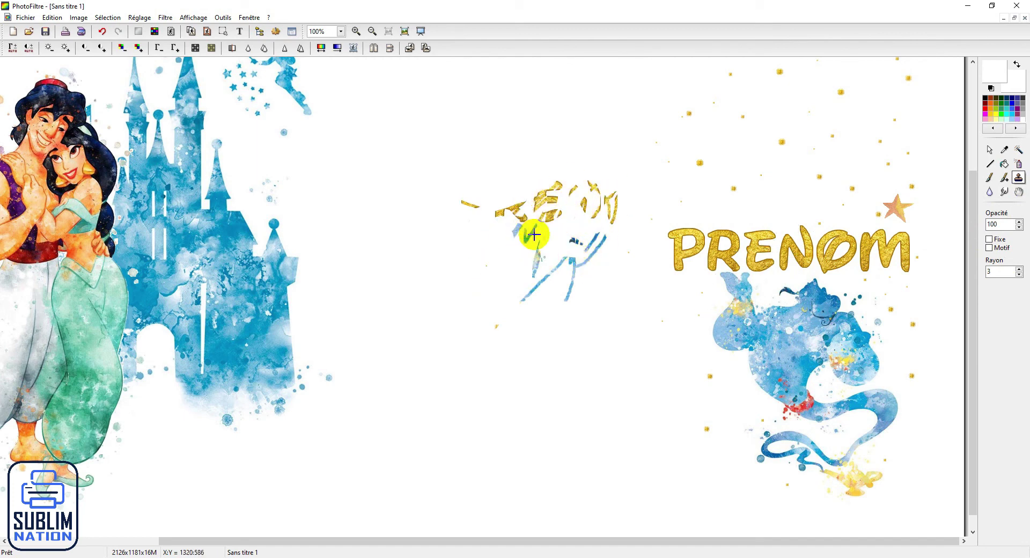
Undo the clone stamp strokes in the empty middle area of the canvas
click(102, 34)
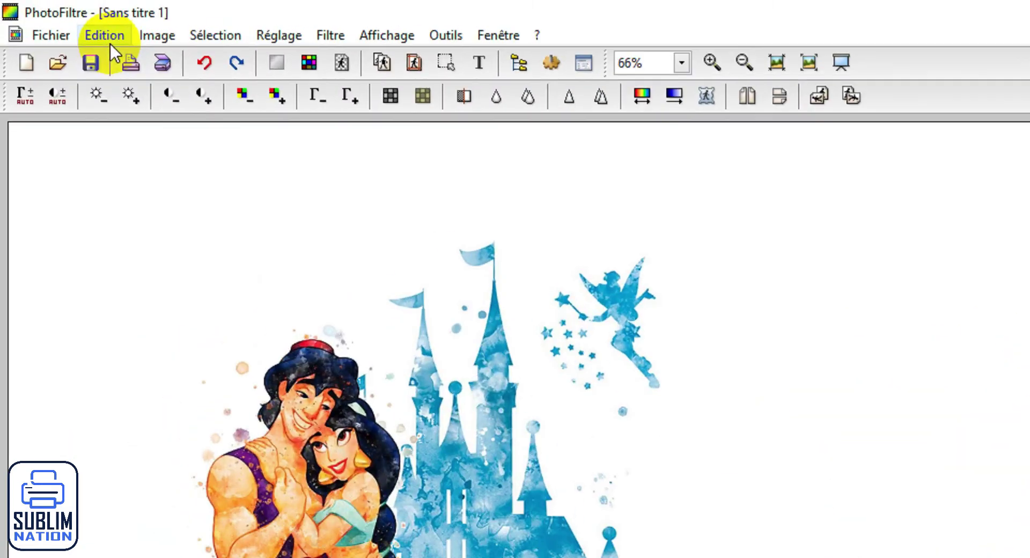
Draw a black outline 8 pixels wide around the whole canvas, with no fill and 100% opacity
click(54, 18)
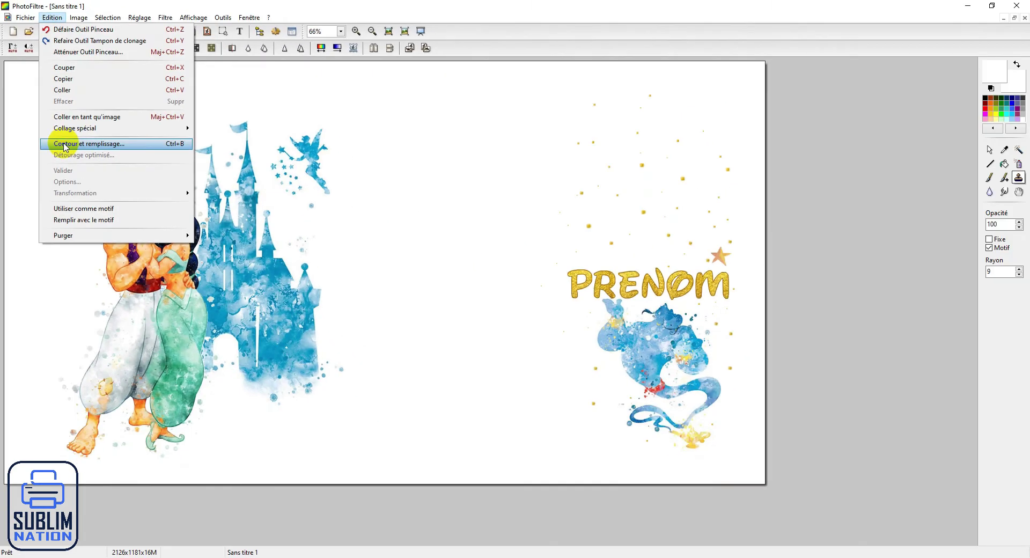
click(127, 287)
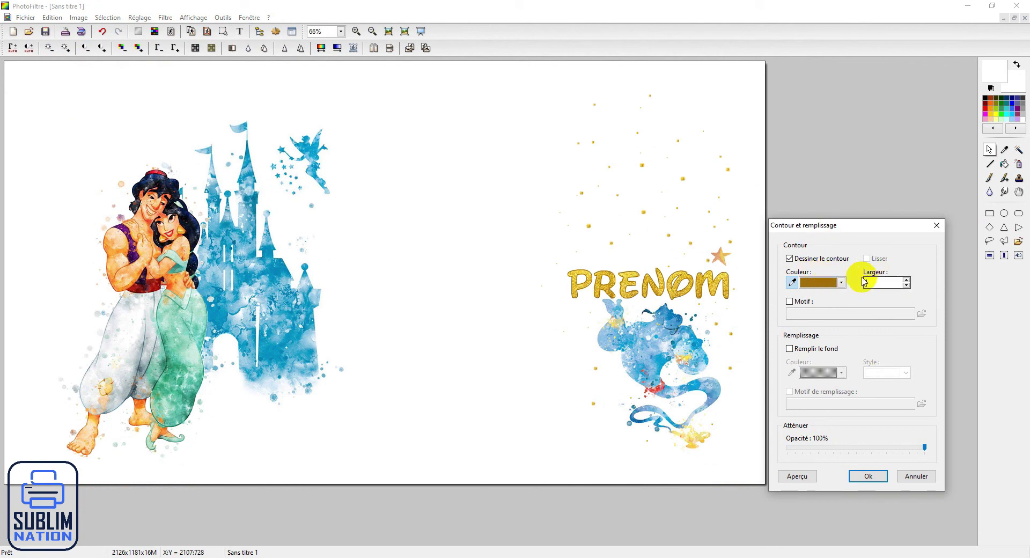
click(810, 285)
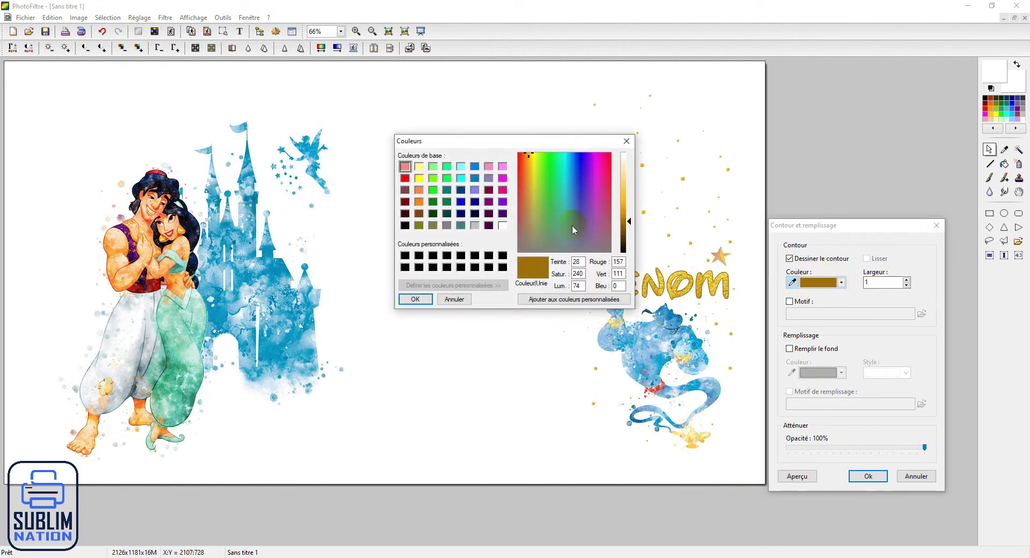
click(404, 225)
click(415, 299)
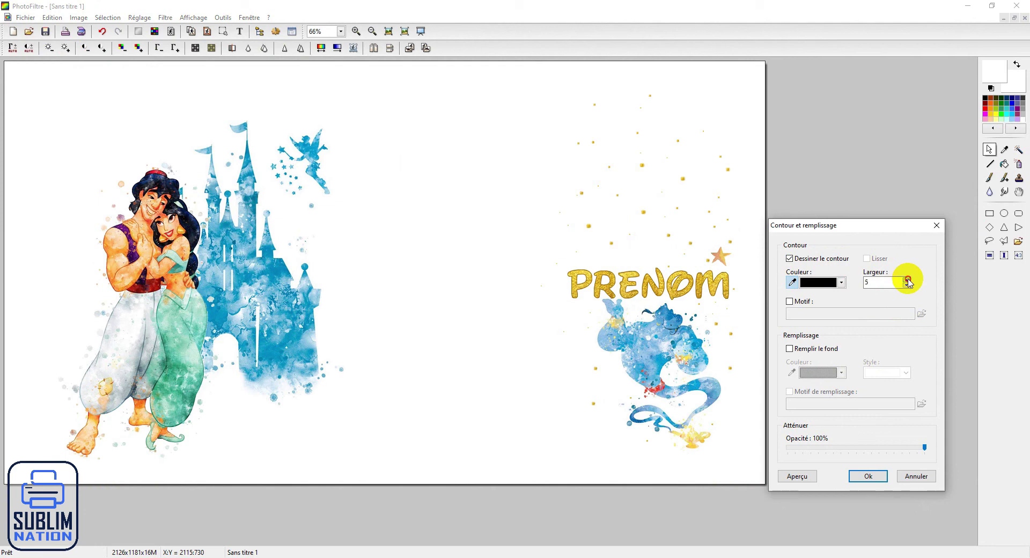
click(906, 279)
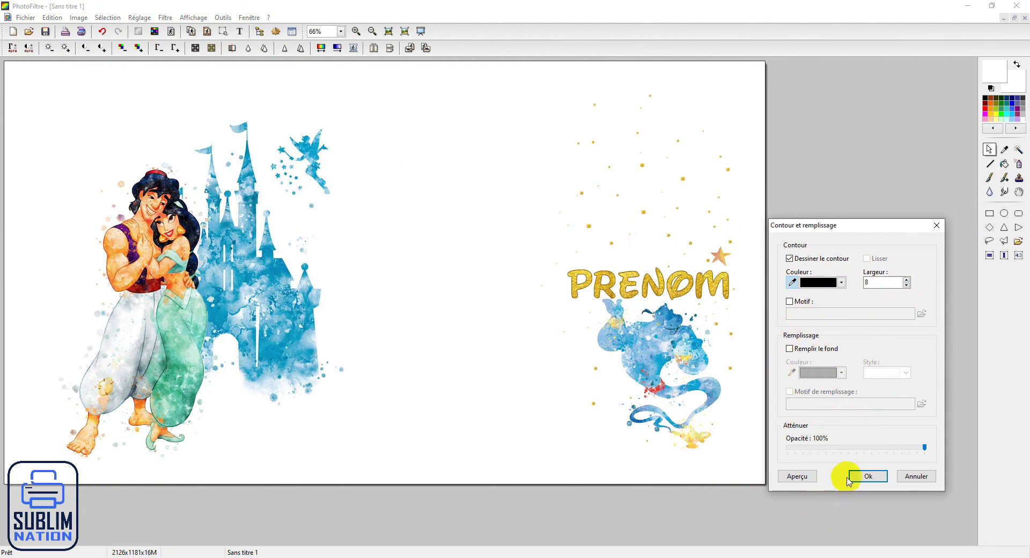
click(863, 476)
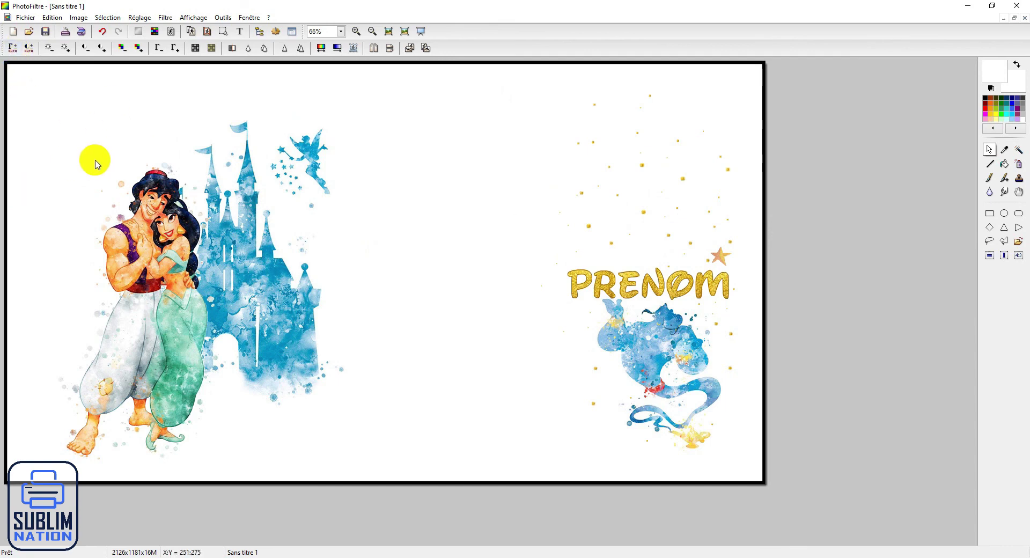
Save the design in the Nouveau dossier folder as montage.png, in PNG format with no interlacing and filtering set to Aucun
click(24, 18)
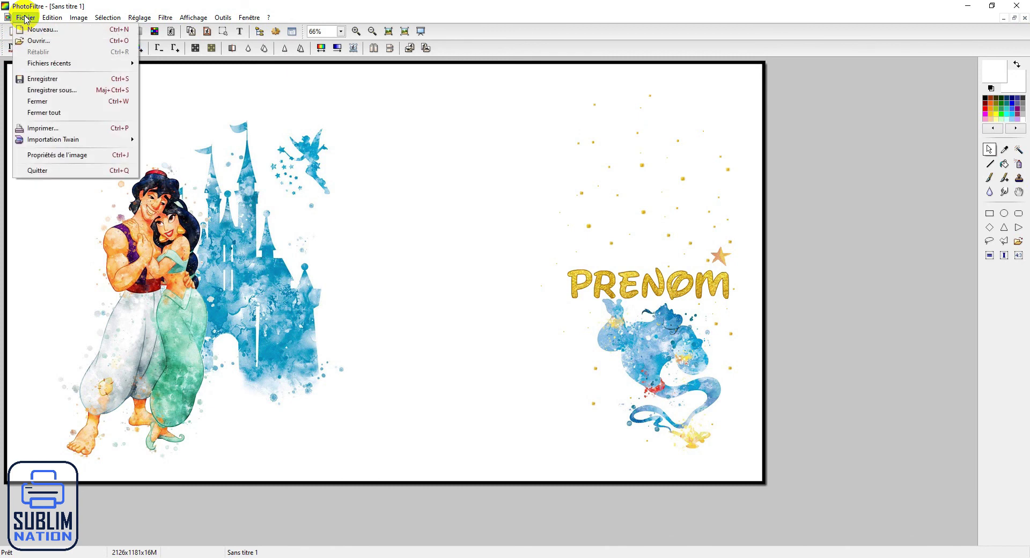
click(41, 90)
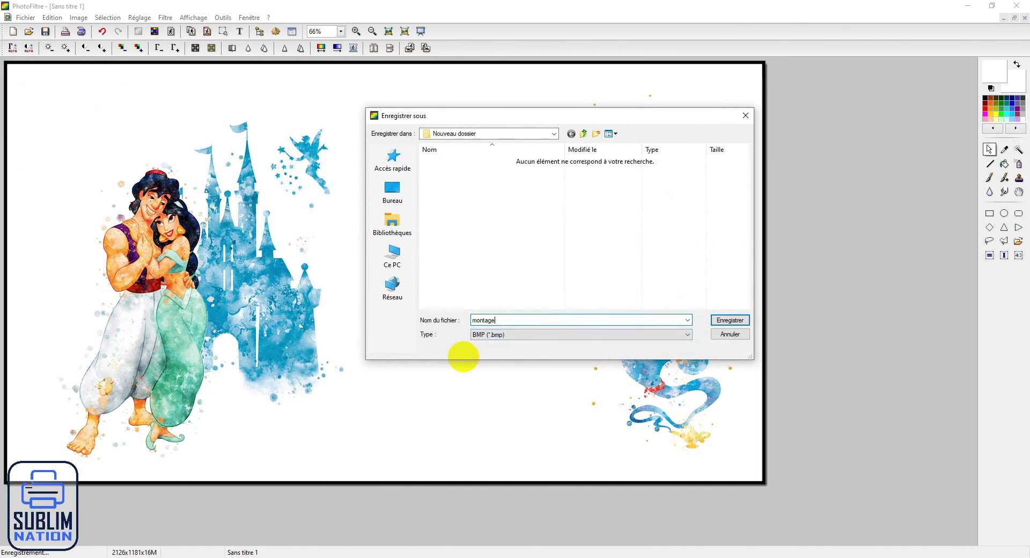
click(513, 334)
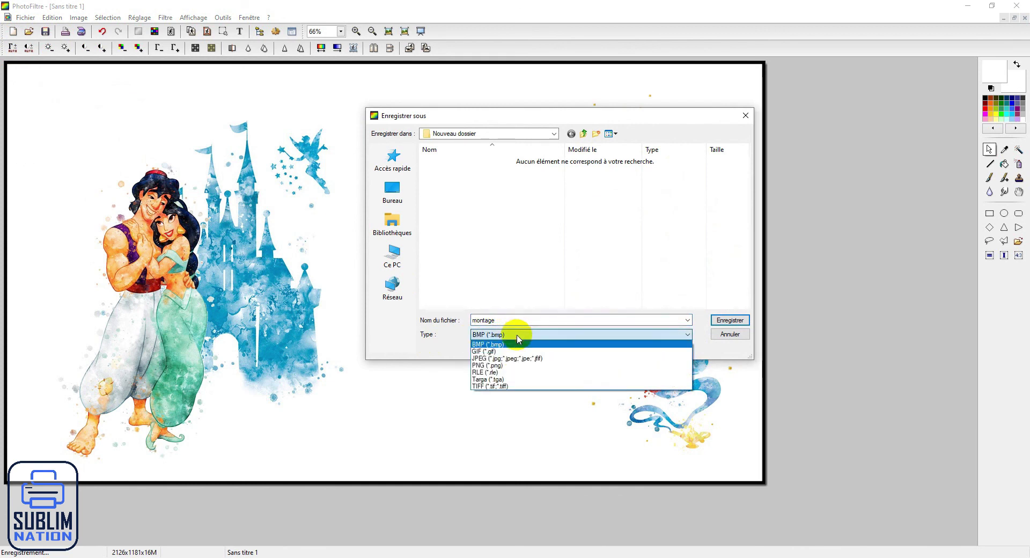
click(513, 365)
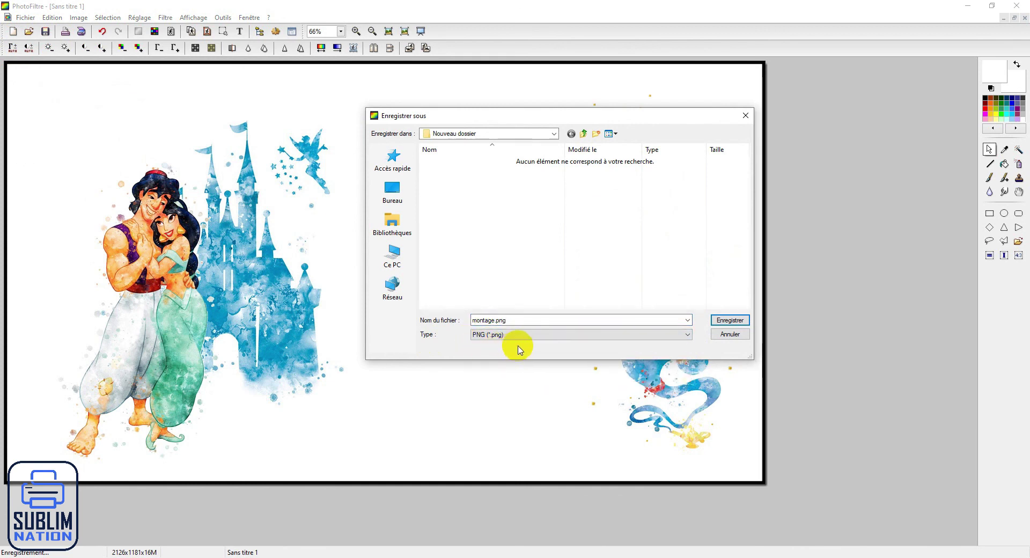
click(484, 322)
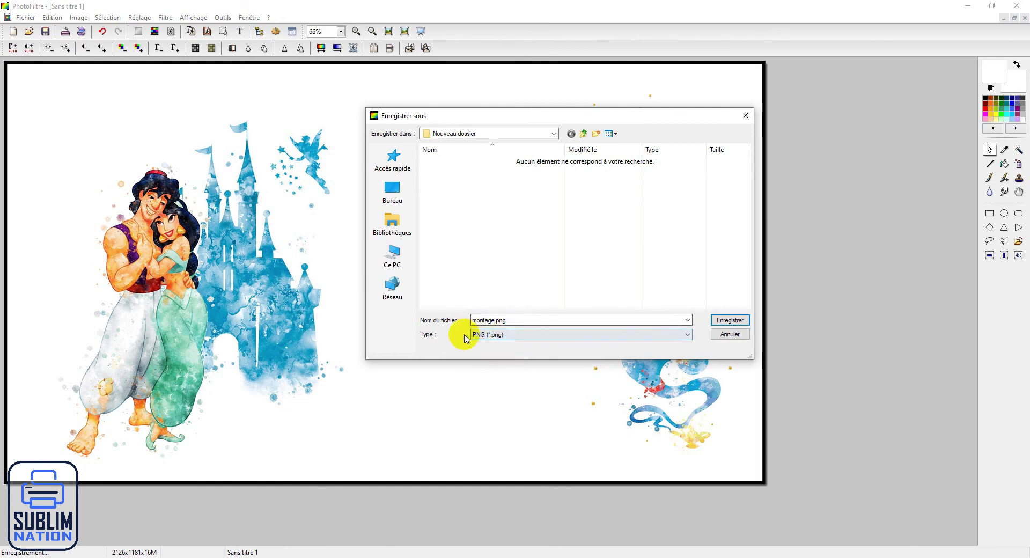
click(730, 320)
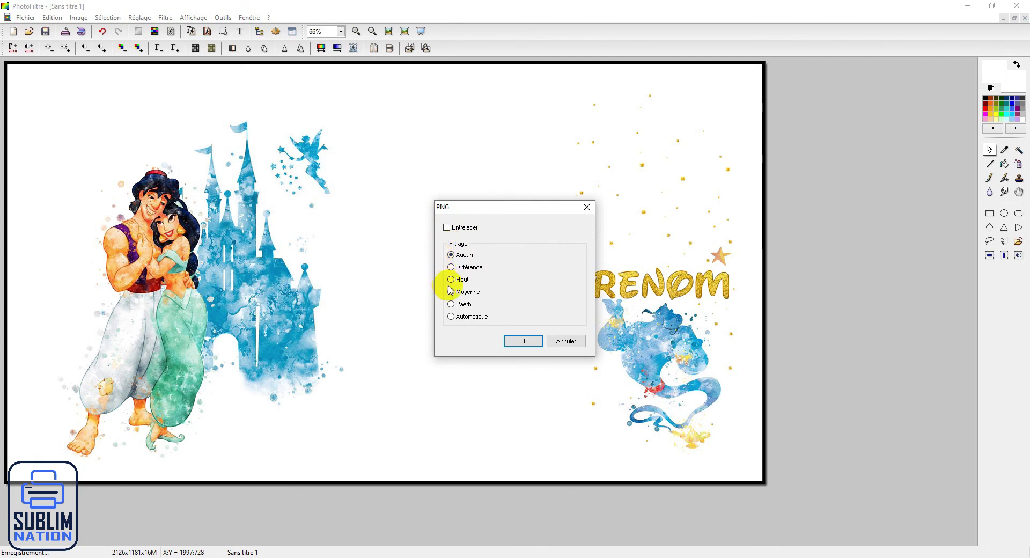
click(510, 341)
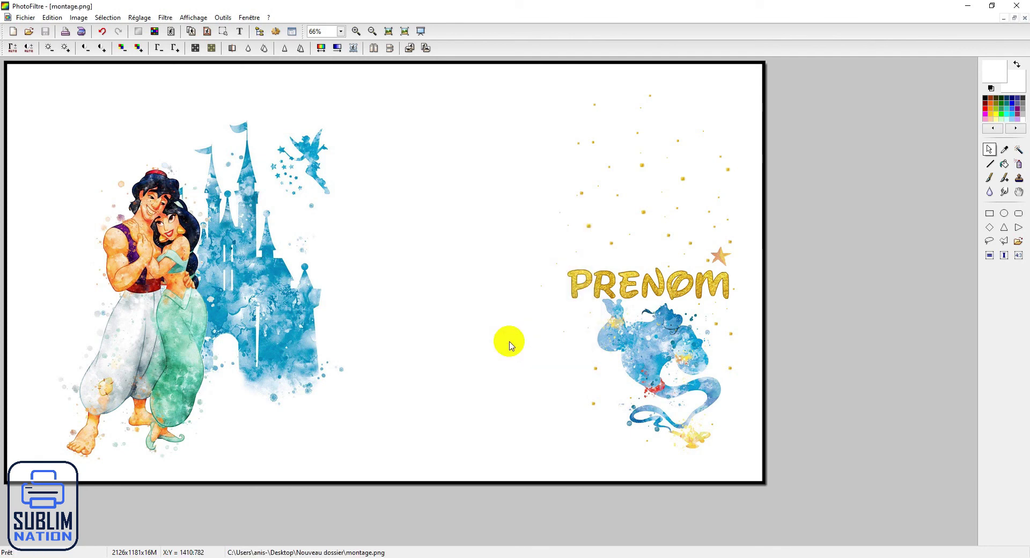